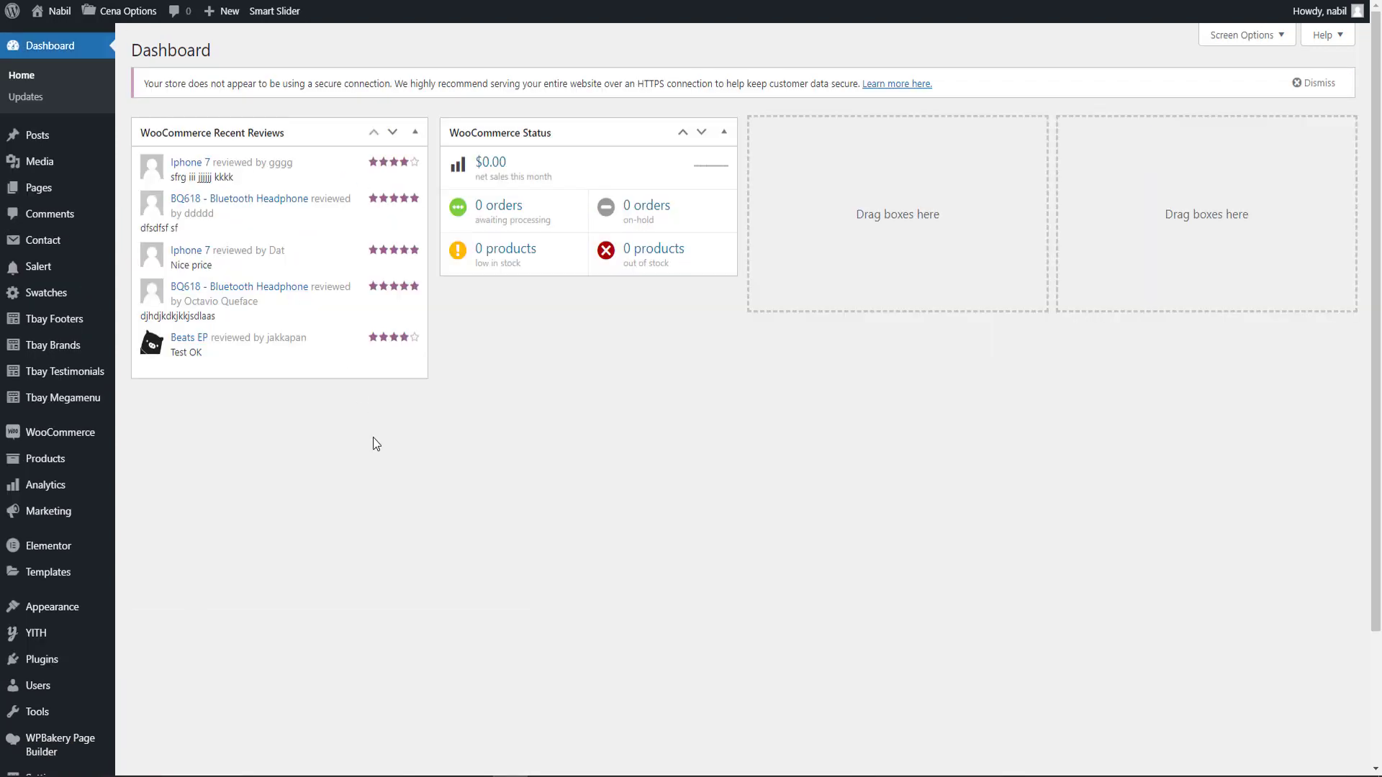
# Open the WooCommerce settings and enter the street address of the store in address line 1.
pyautogui.moveTo(85, 438)
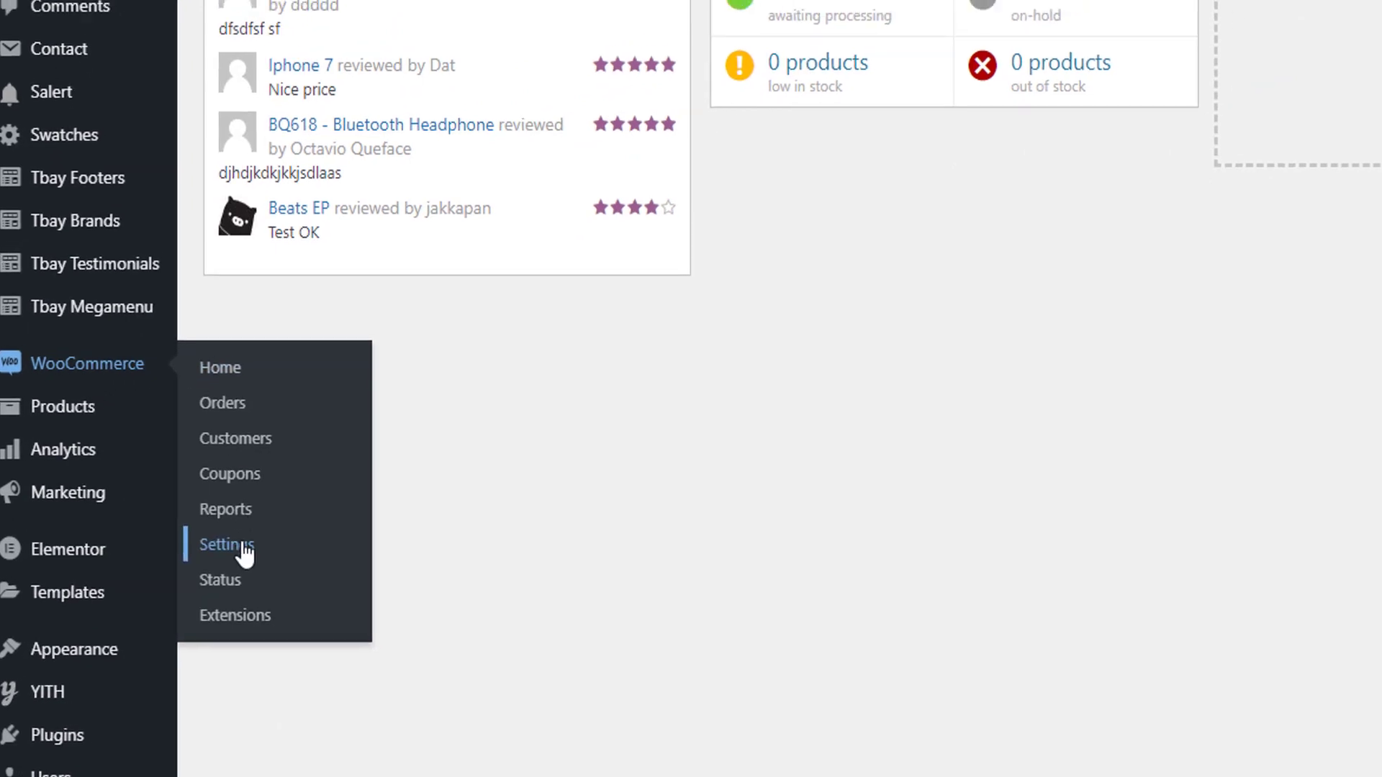
pyautogui.click(243, 546)
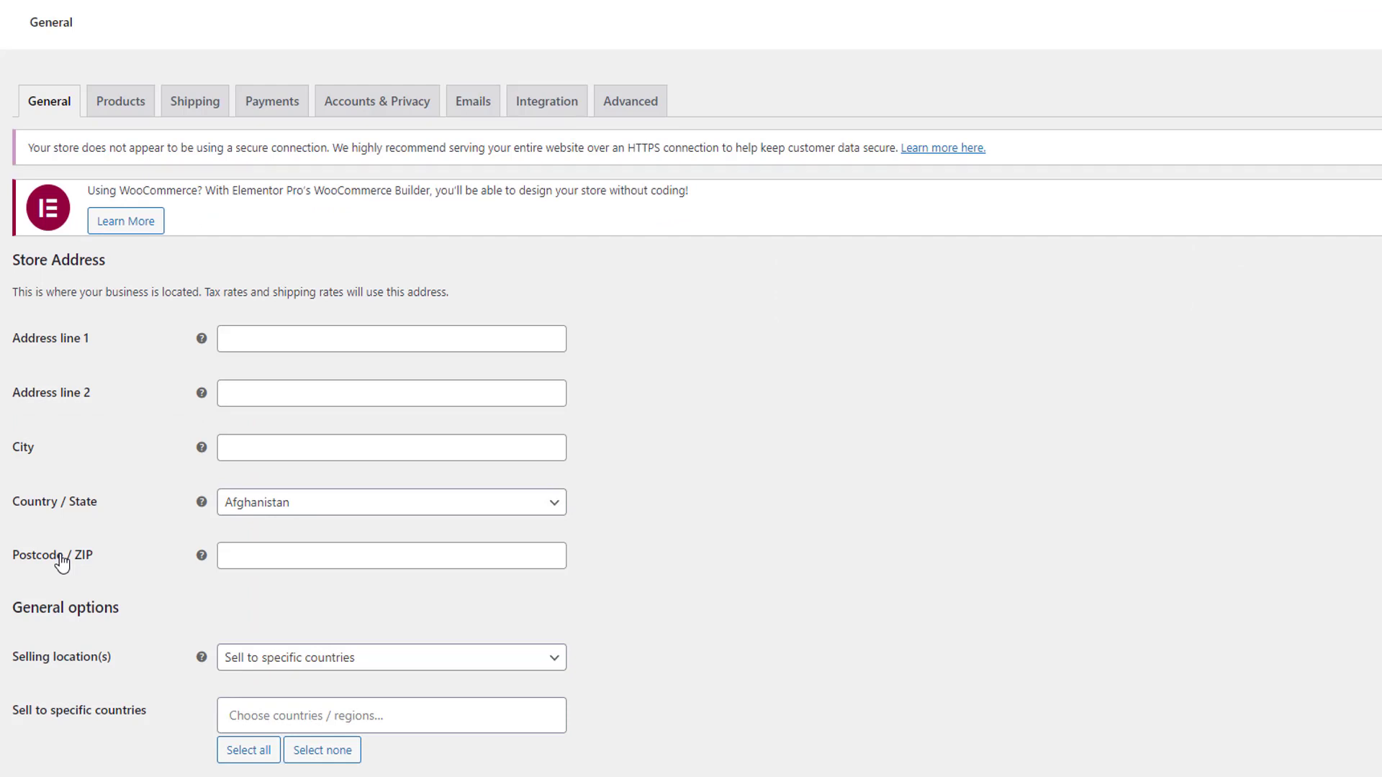
pyautogui.scroll(-1, 62, 563)
pyautogui.scroll(1, 631, 262)
pyautogui.click(451, 343)
pyautogui.write('Green Road')
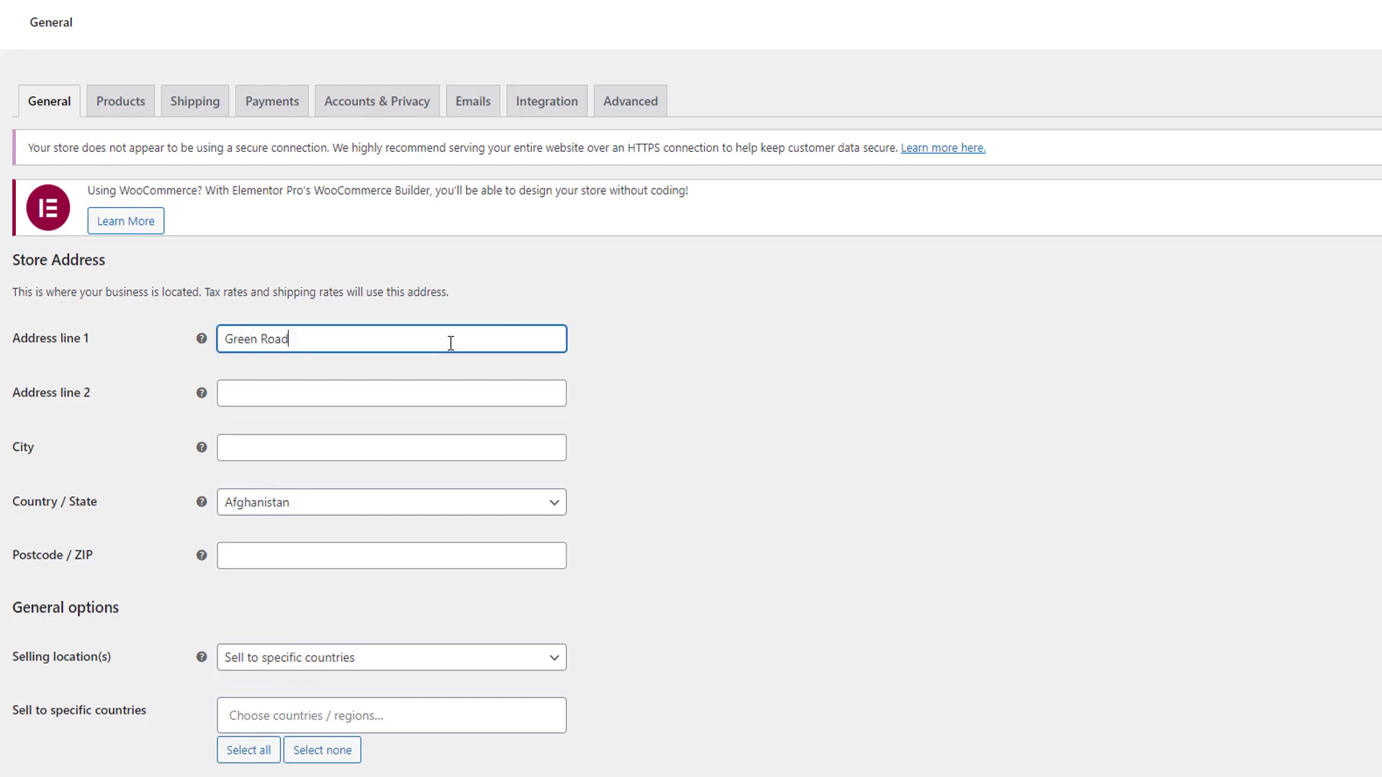
# Enter the store's city and set its country/state to Bangladesh — Dhaka.
pyautogui.click(395, 445)
pyautogui.write('Dhaka')
pyautogui.click(361, 502)
pyautogui.write('Dhaka')
pyautogui.press('Return')
# Try the "Sell to all countries" option for the selling locations.
pyautogui.scroll(-3, 539, 336)
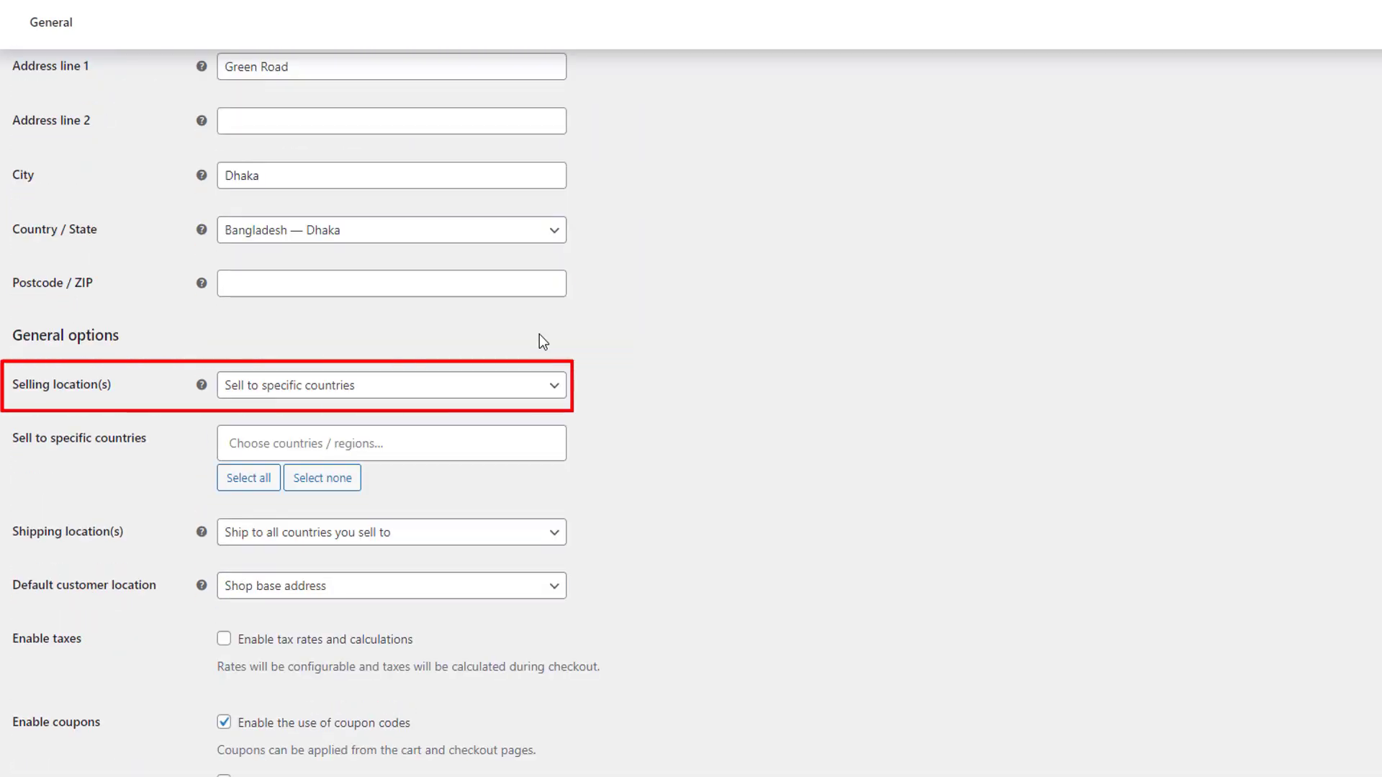
pyautogui.click(434, 388)
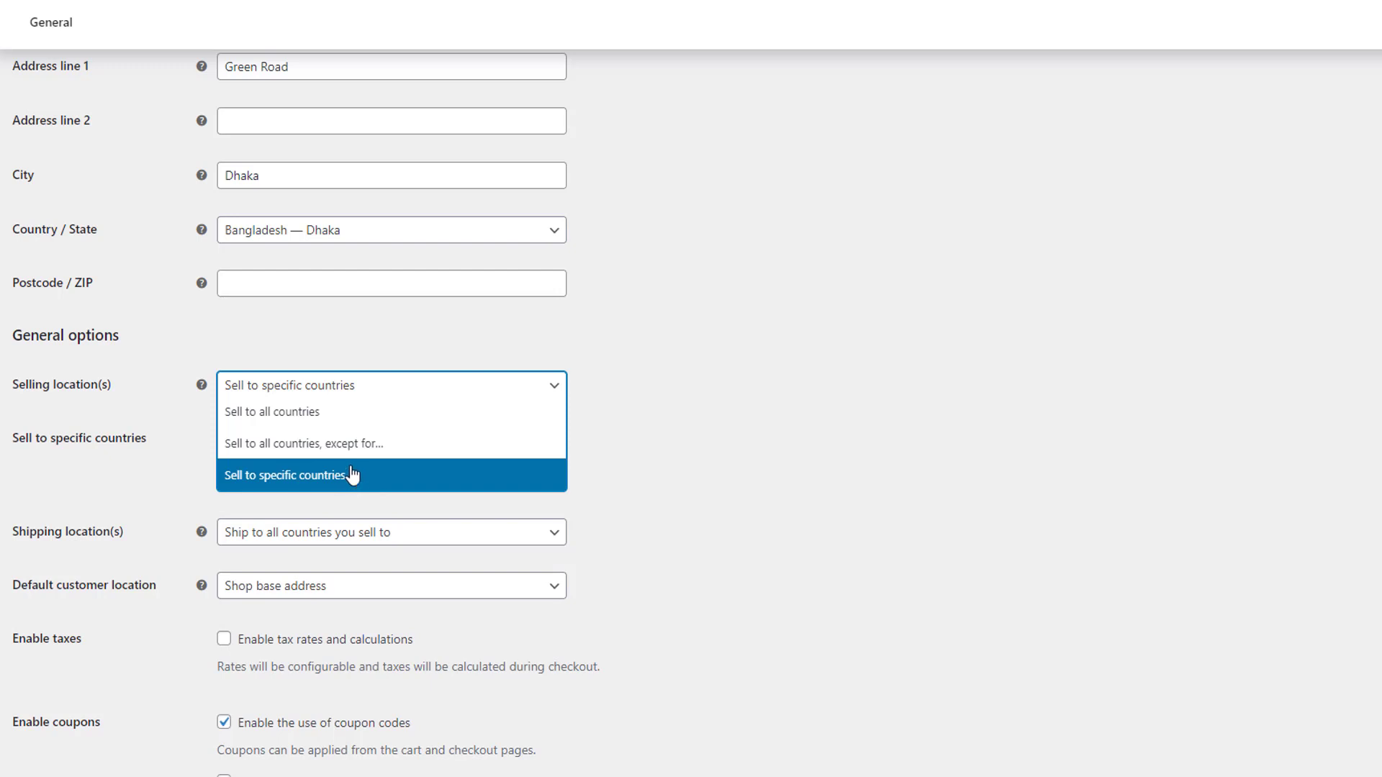
pyautogui.click(316, 409)
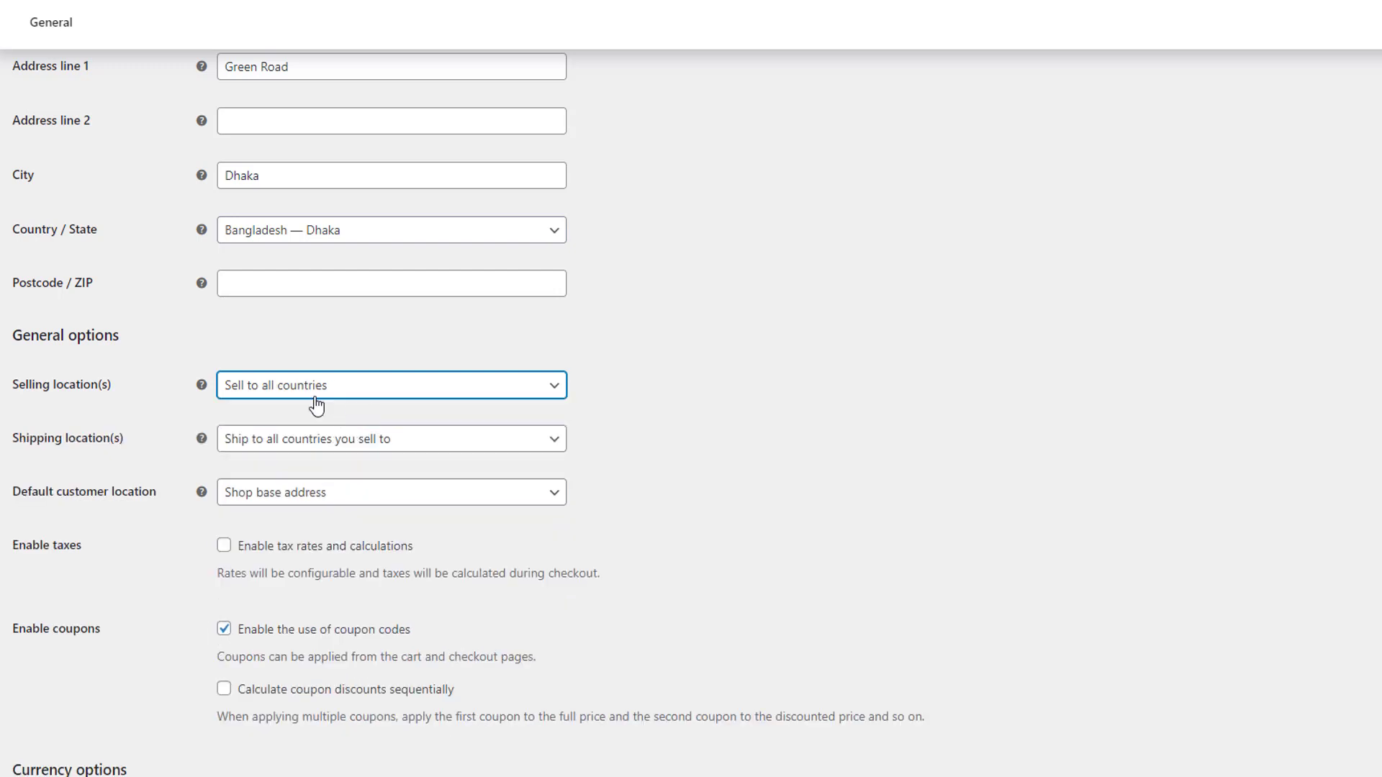
# Set the selling locations to "Sell to specific countries" and choose Bangladesh.
pyautogui.click(369, 392)
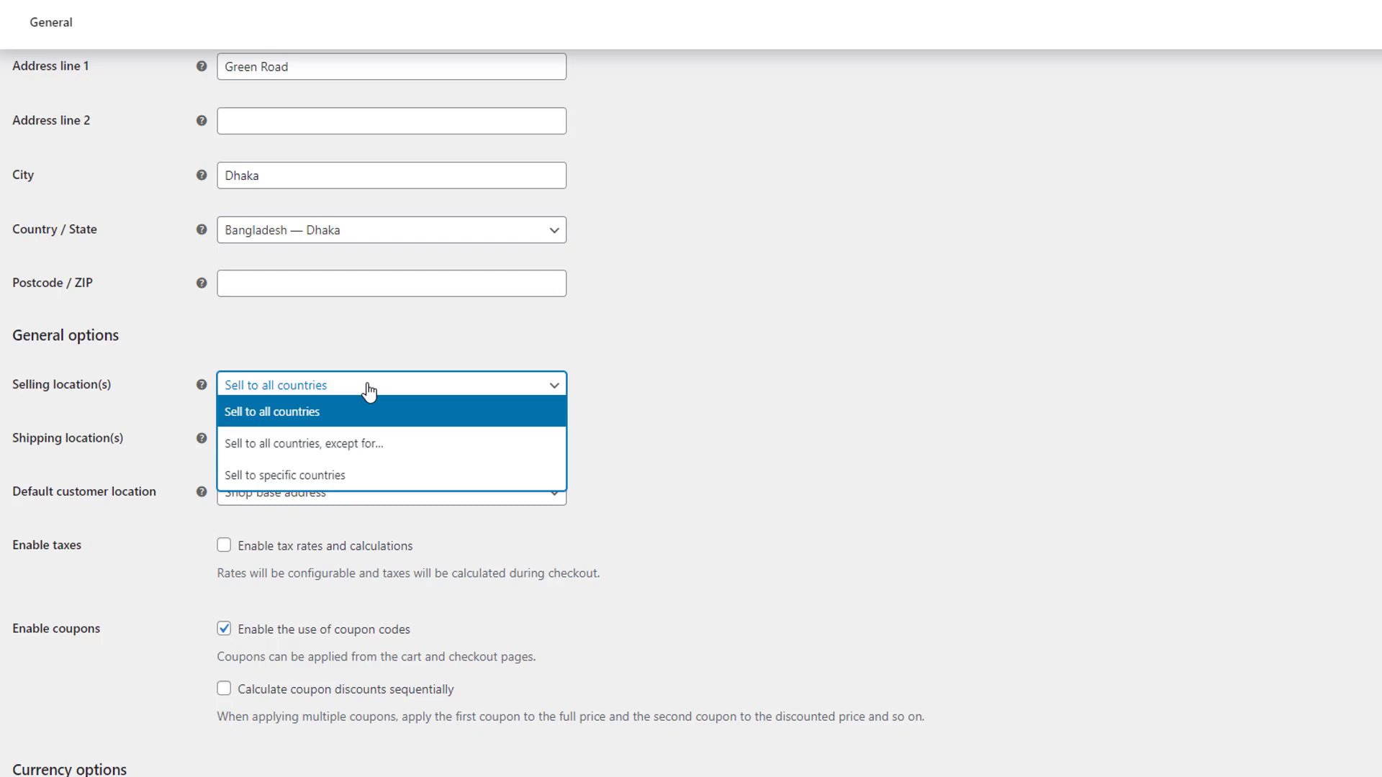
pyautogui.click(372, 475)
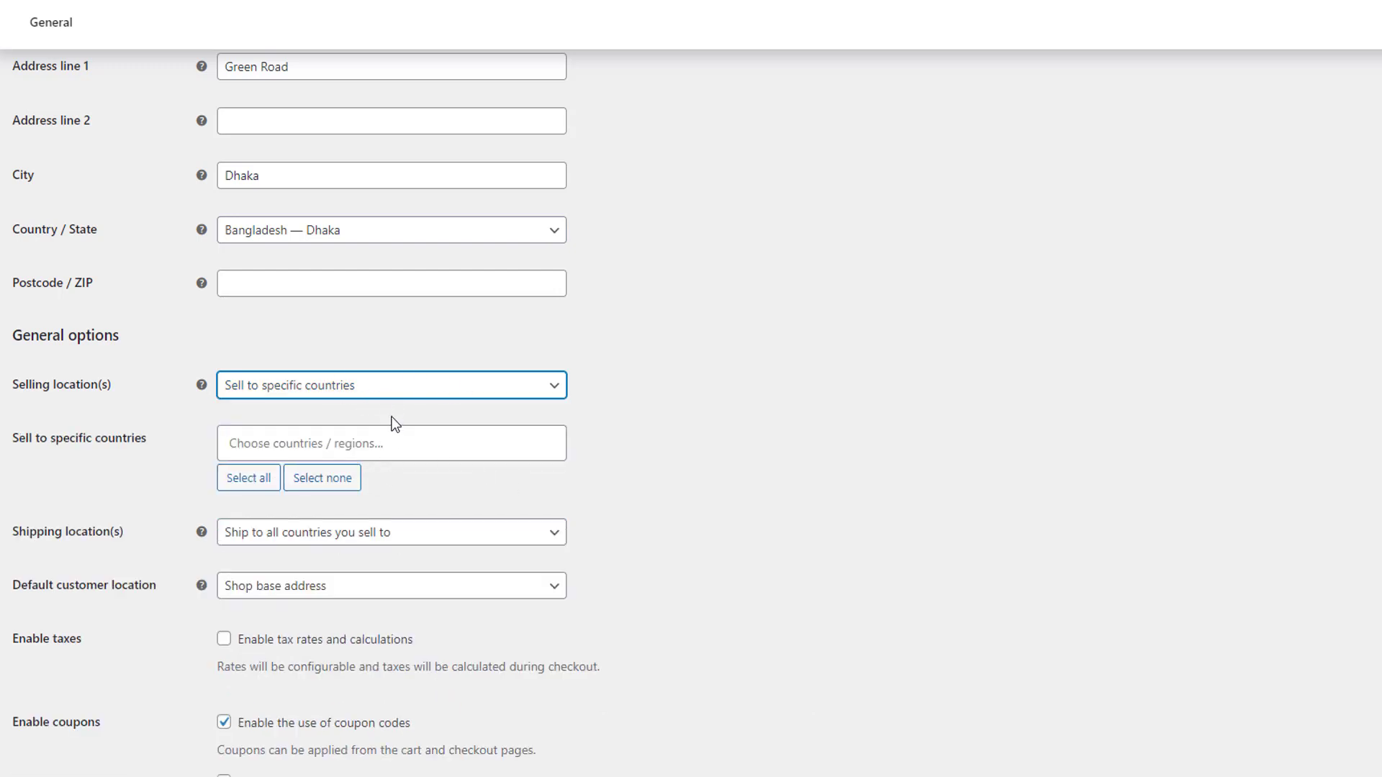
pyautogui.click(276, 441)
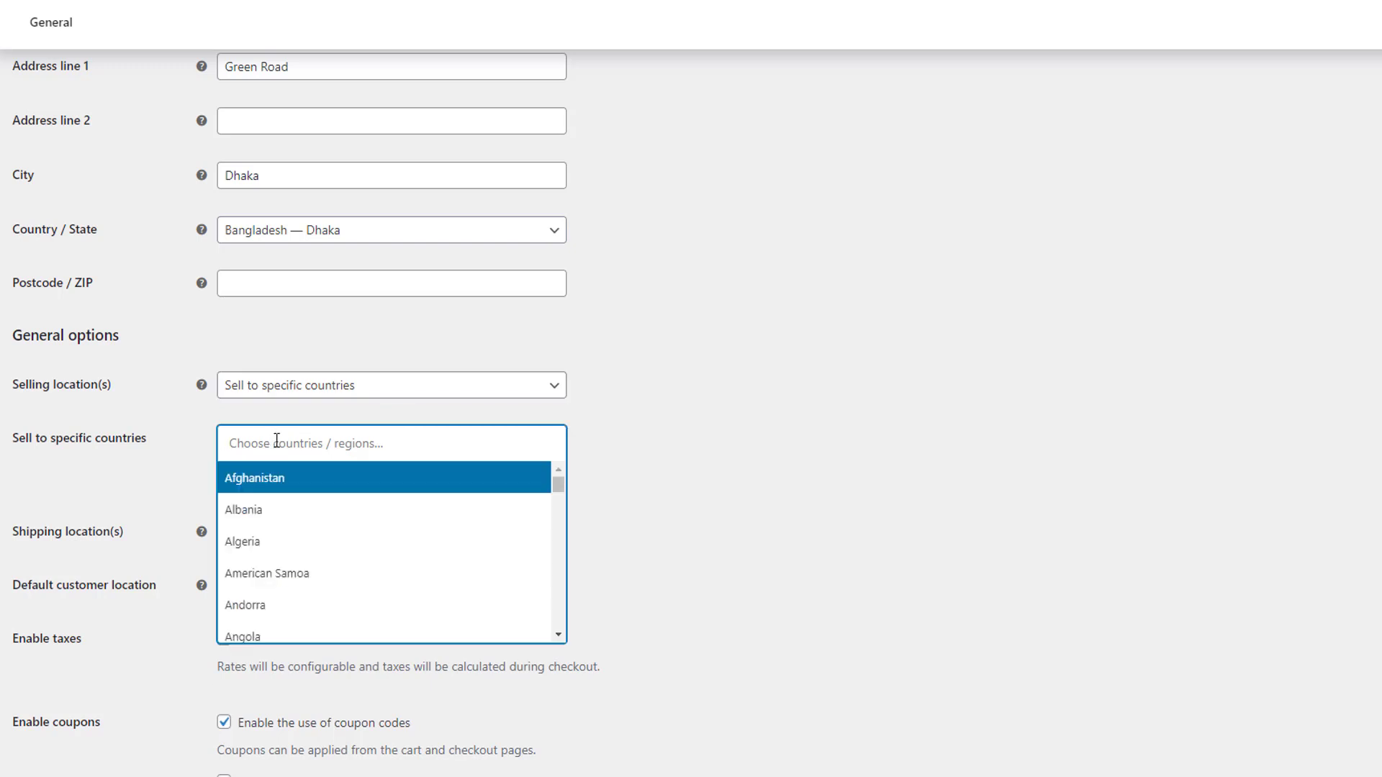
pyautogui.write('bab')
pyautogui.press('BackSpace')
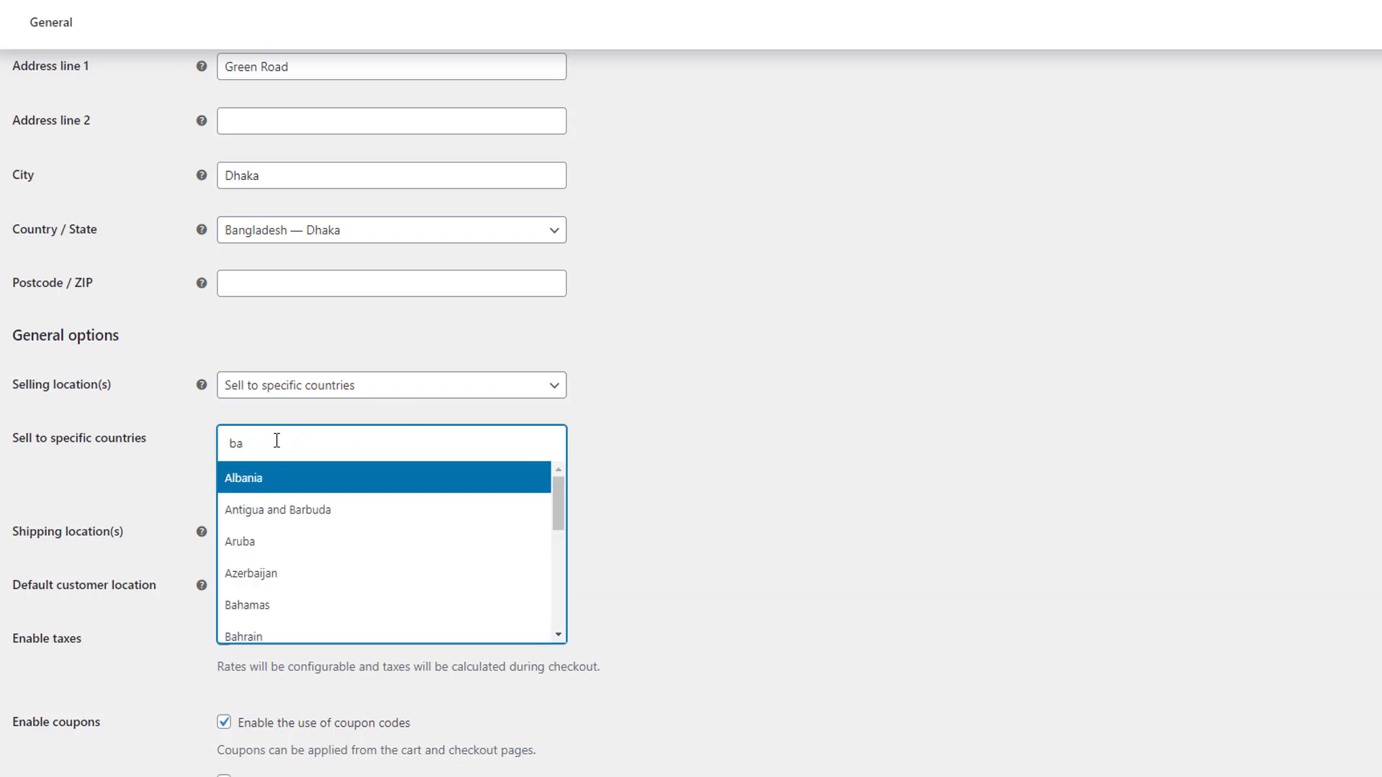
pyautogui.write('ng')
pyautogui.click(285, 484)
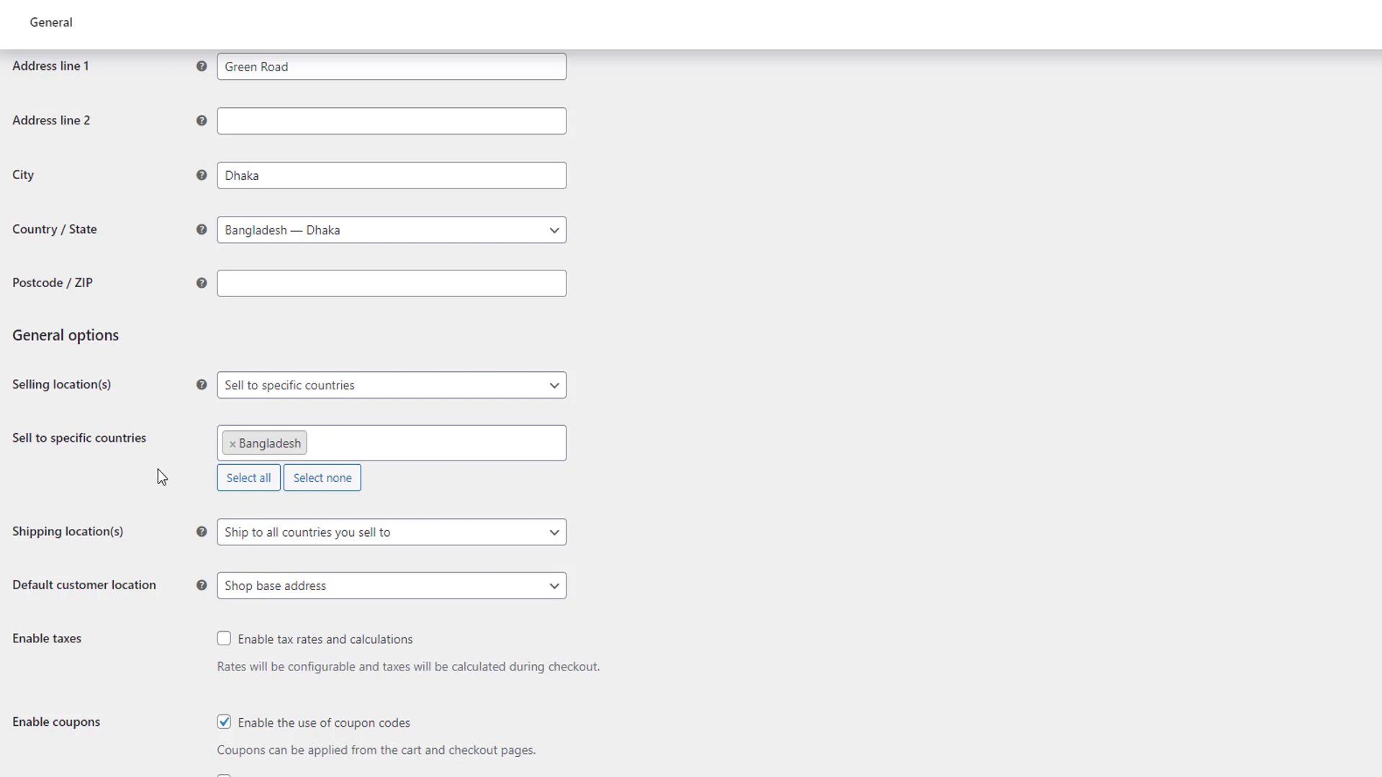
# Set the shipping locations to "Ship to specific countries only" and choose Bangladesh.
pyautogui.scroll(-1, 158, 471)
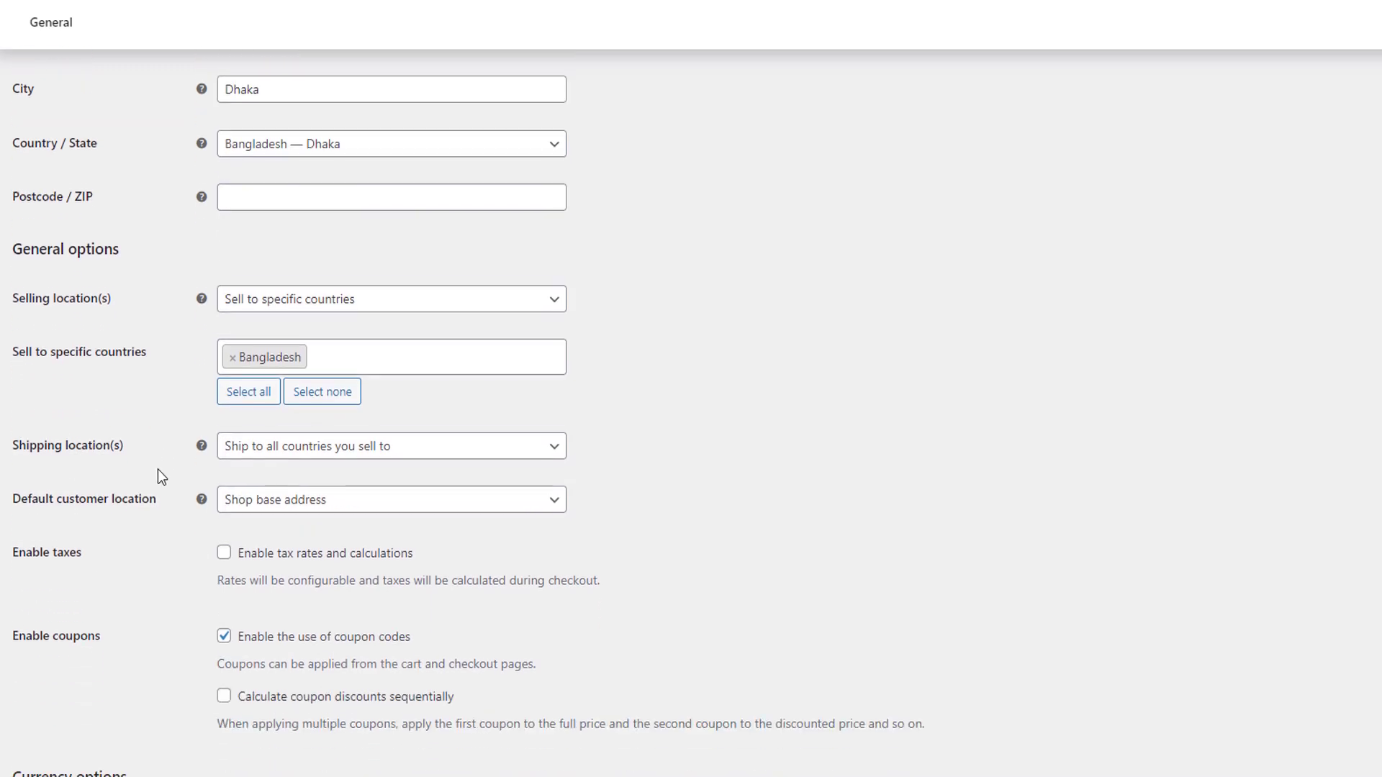
pyautogui.click(397, 442)
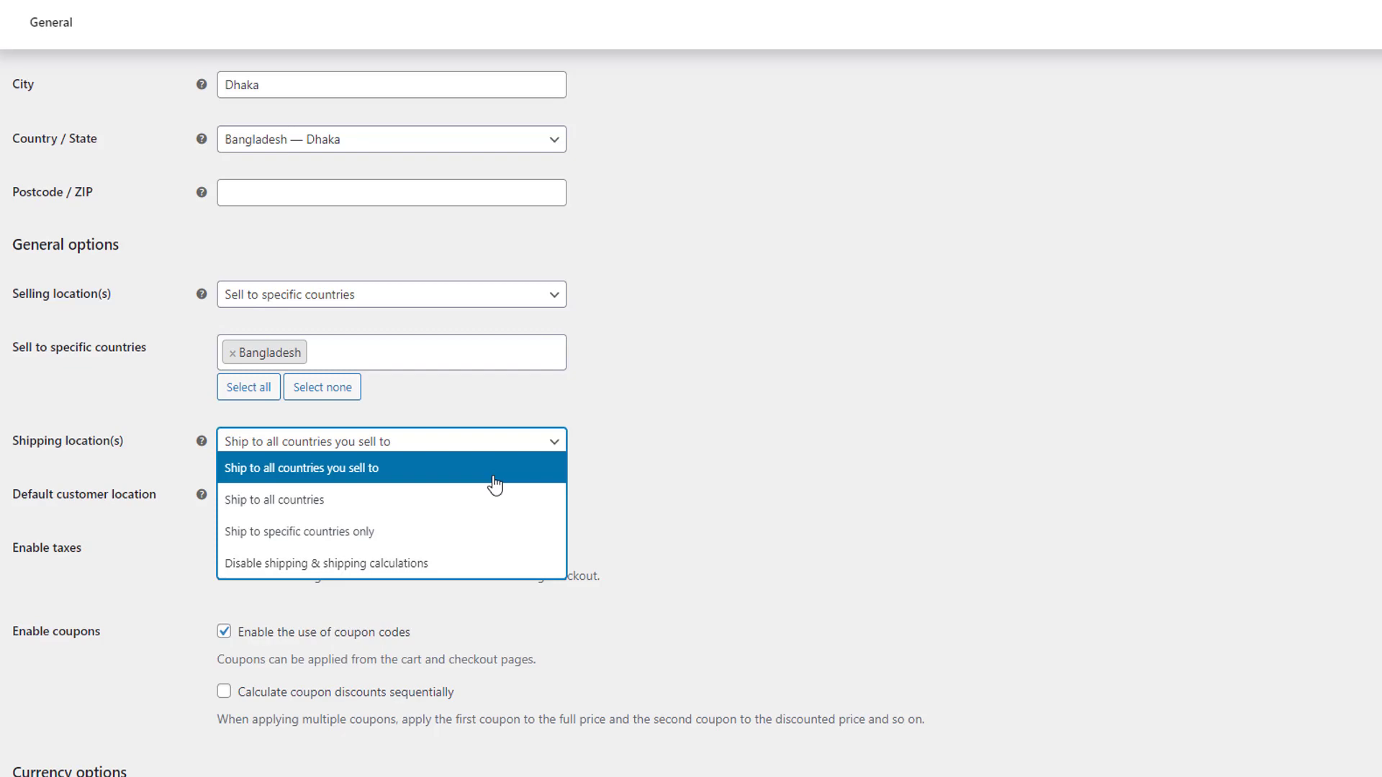
pyautogui.click(338, 537)
pyautogui.click(348, 499)
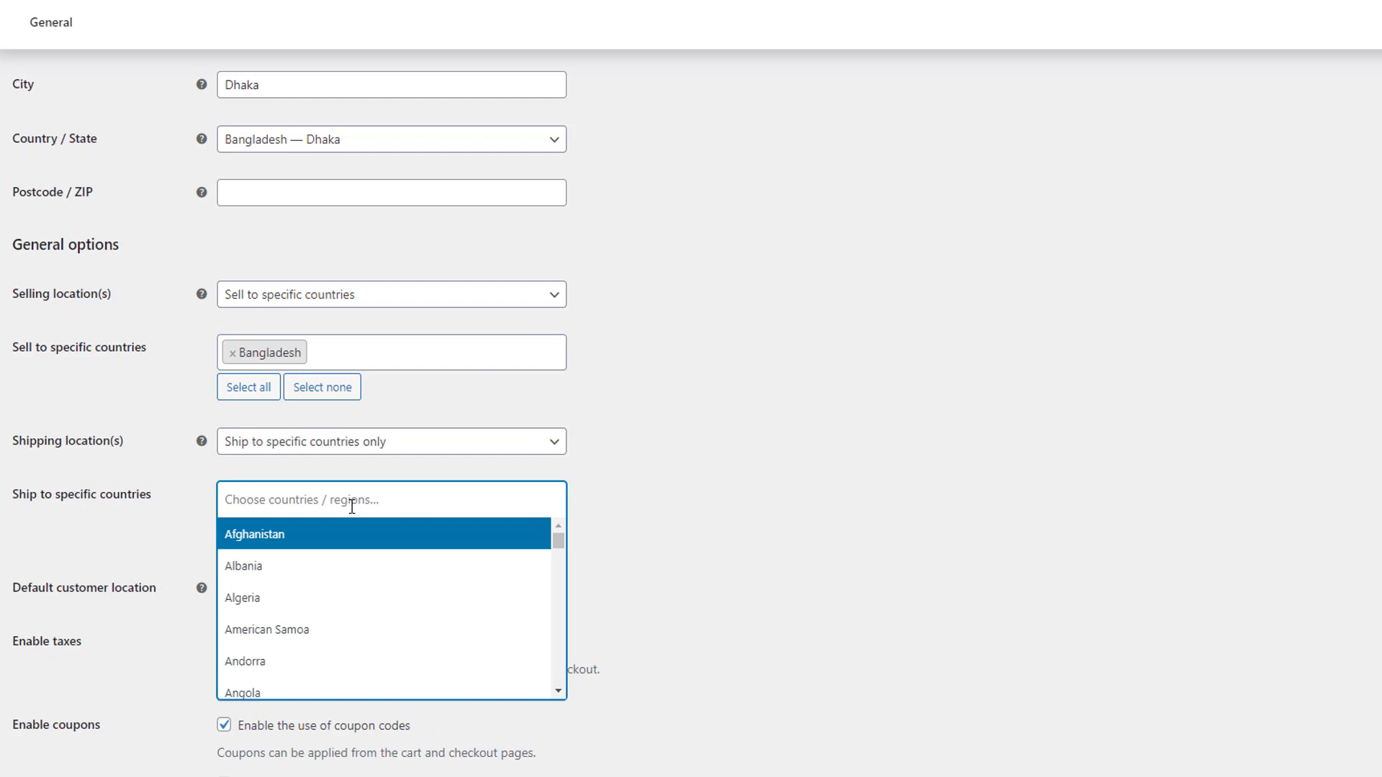
pyautogui.write('bang')
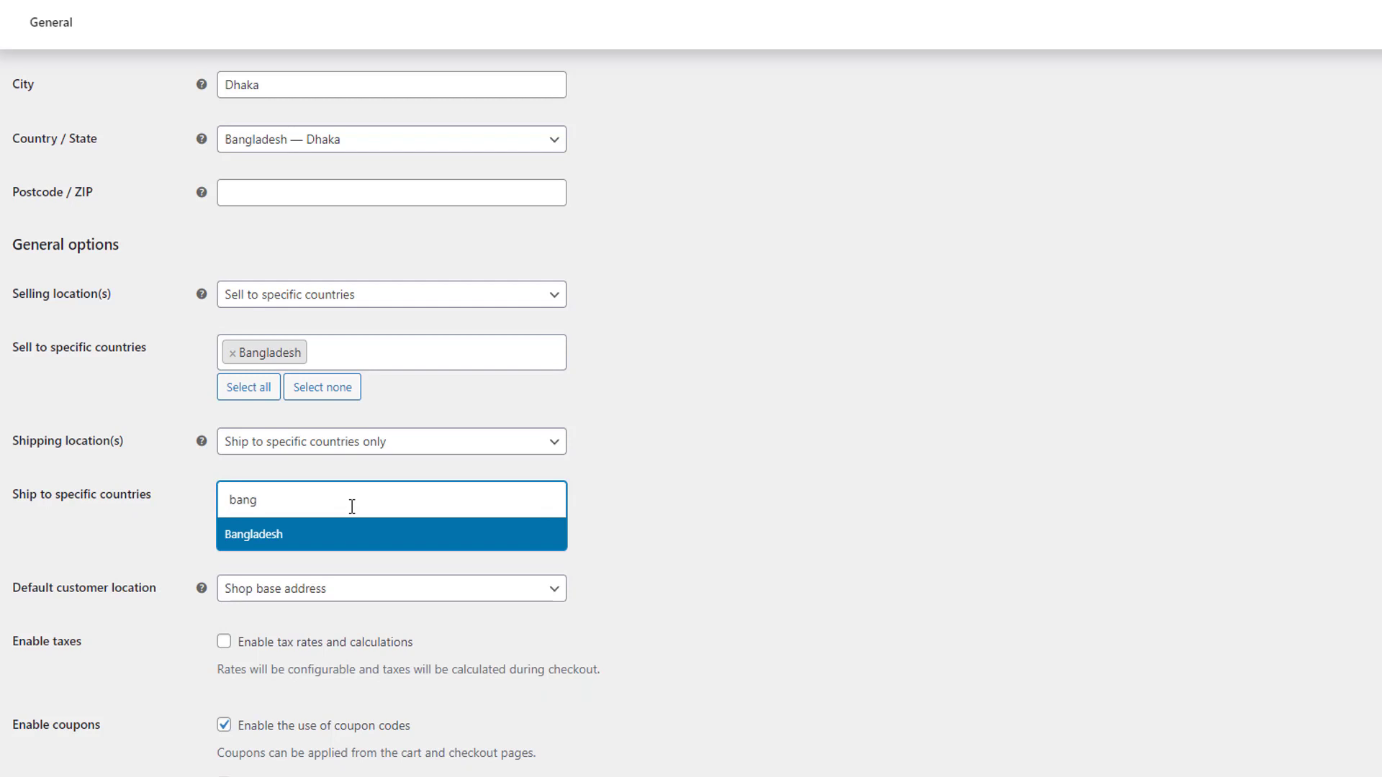
pyautogui.click(333, 545)
# Set the currency to Bangladeshi taka with its position on Left, and save the general settings.
pyautogui.scroll(-4, 145, 551)
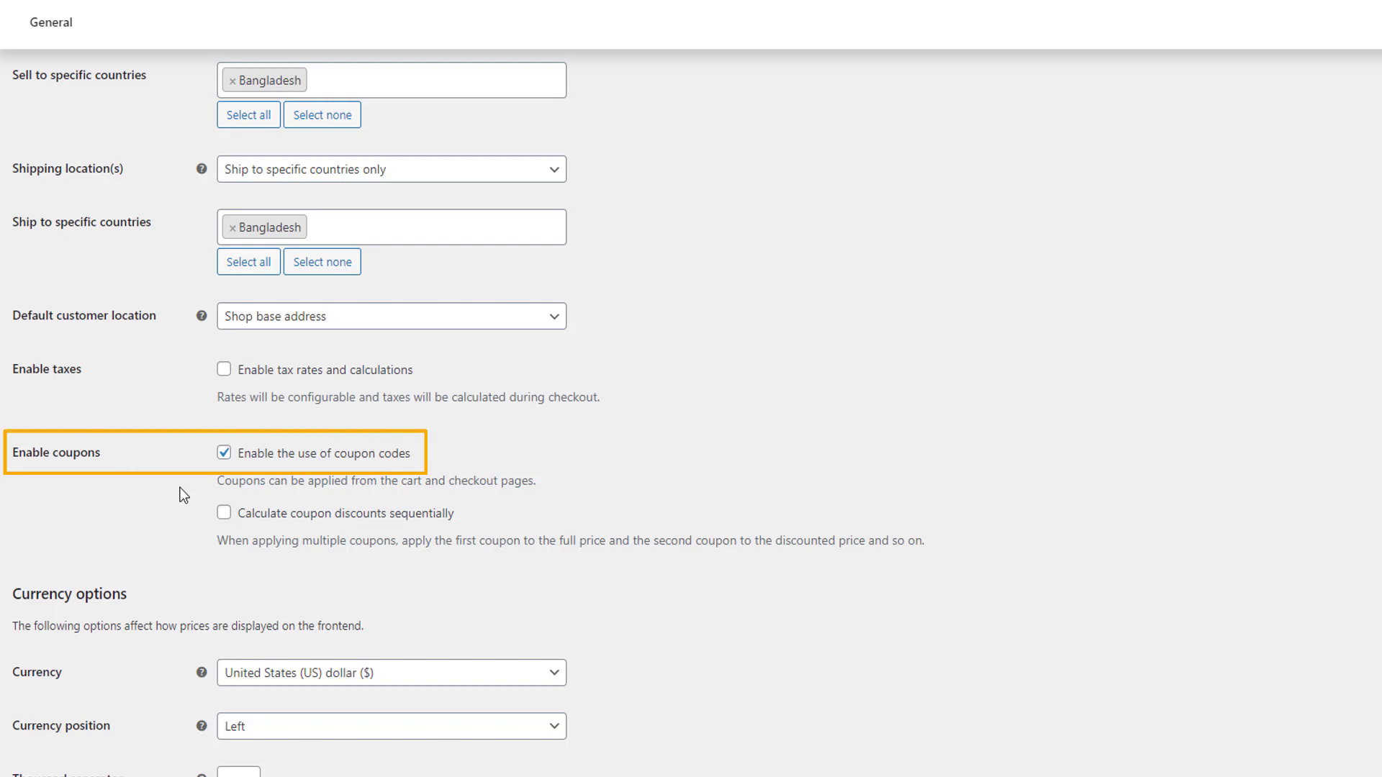
pyautogui.scroll(-2, 123, 508)
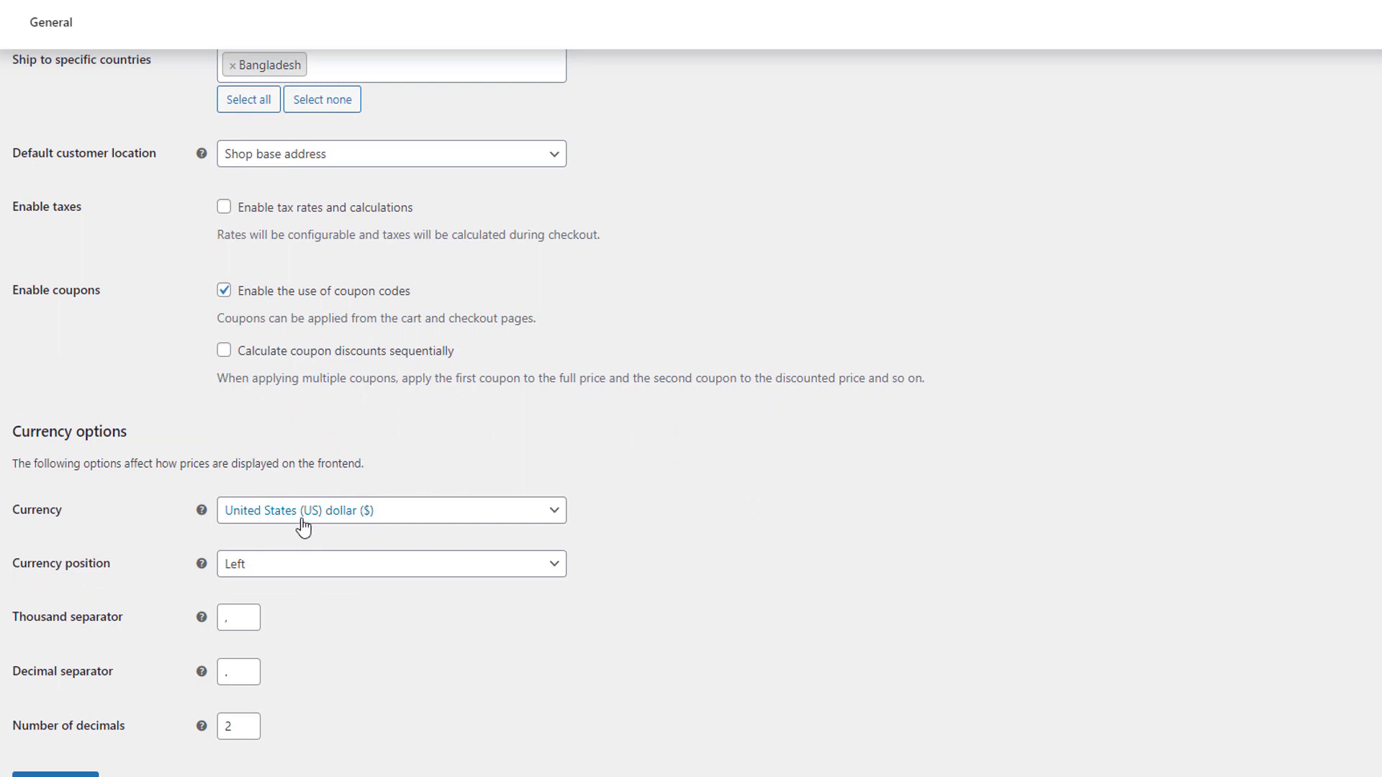
pyautogui.click(299, 517)
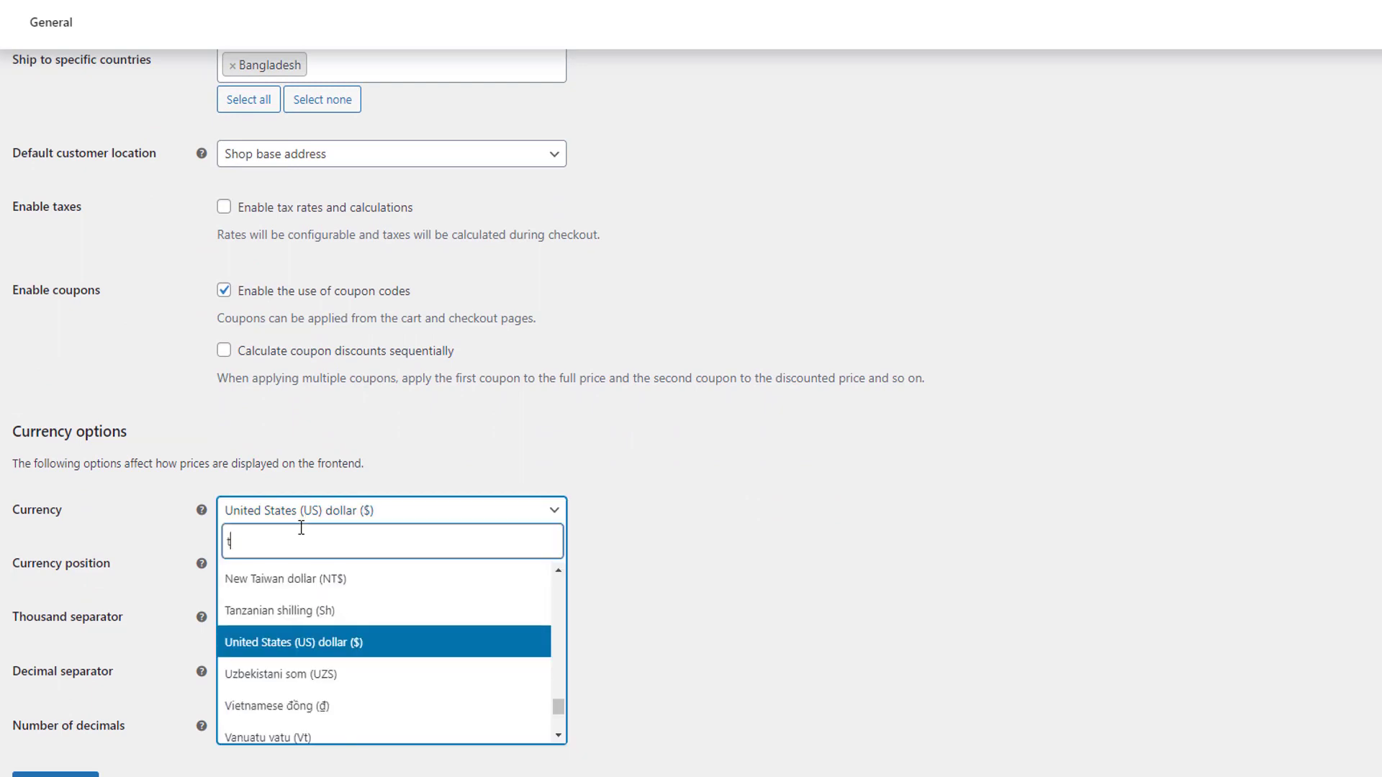
pyautogui.write('taka')
pyautogui.click(284, 579)
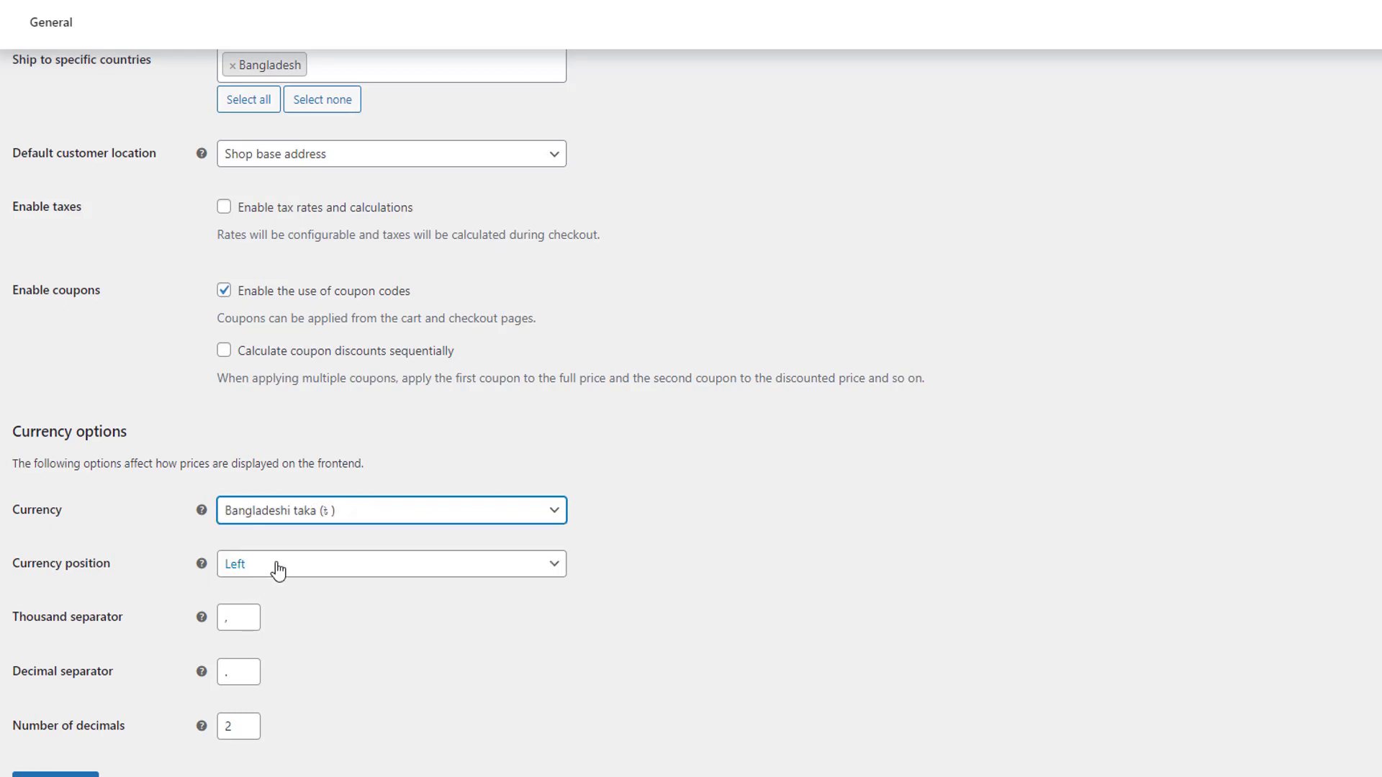
pyautogui.click(279, 570)
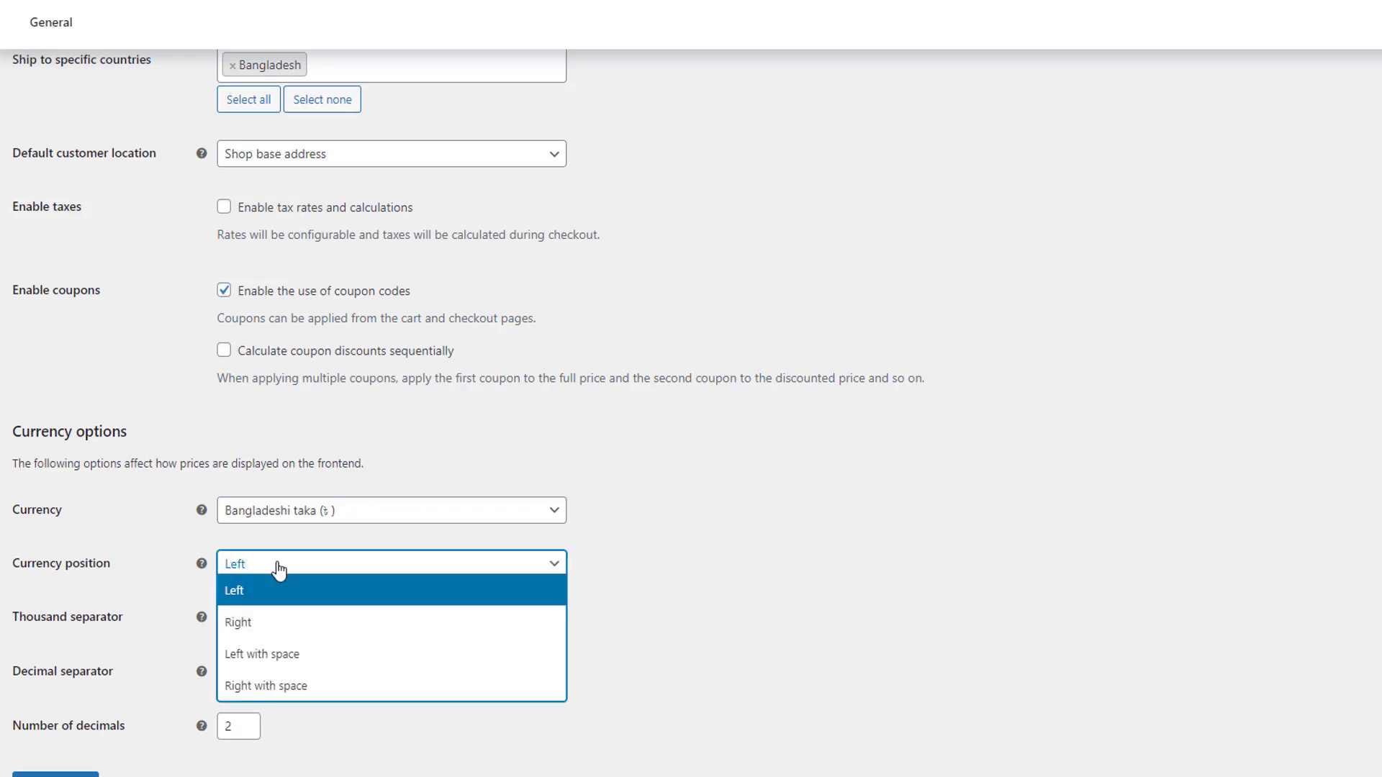
pyautogui.click(247, 591)
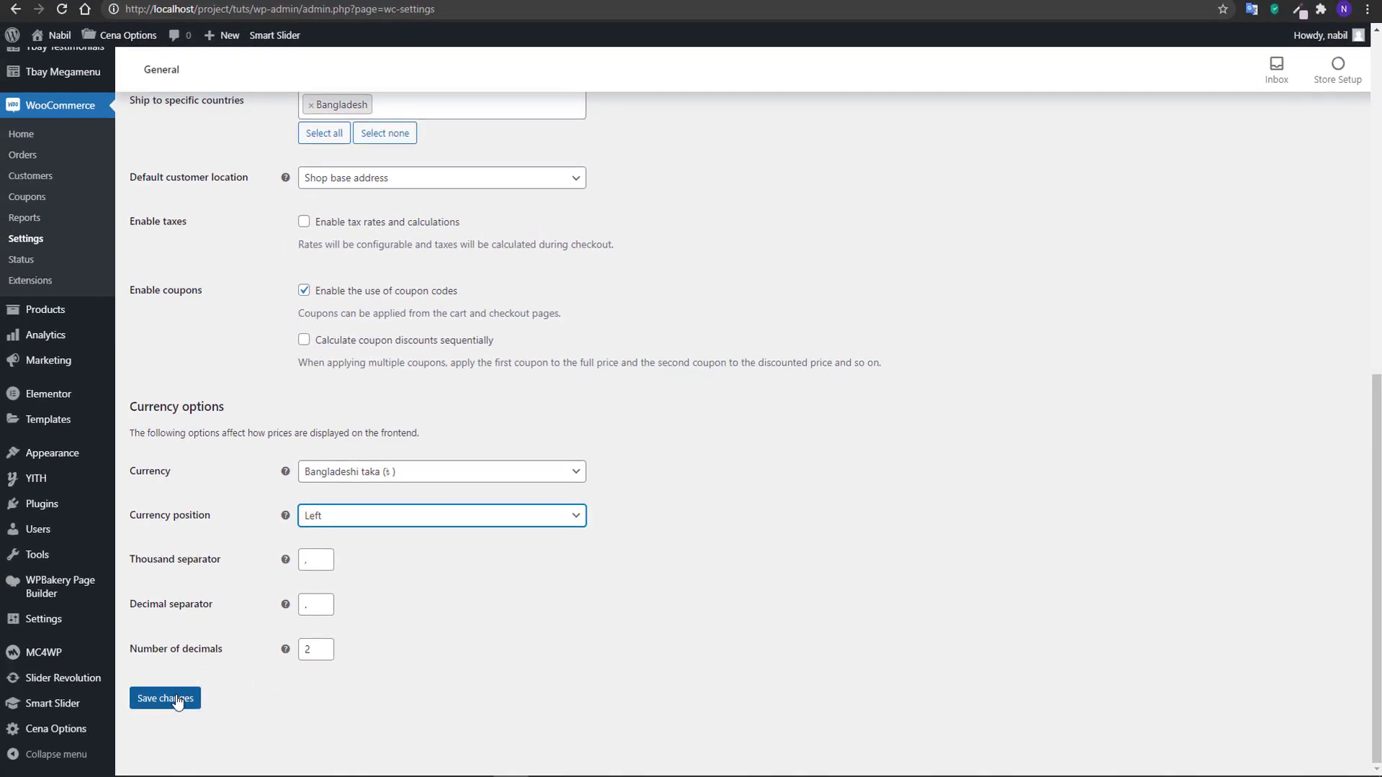
pyautogui.click(178, 703)
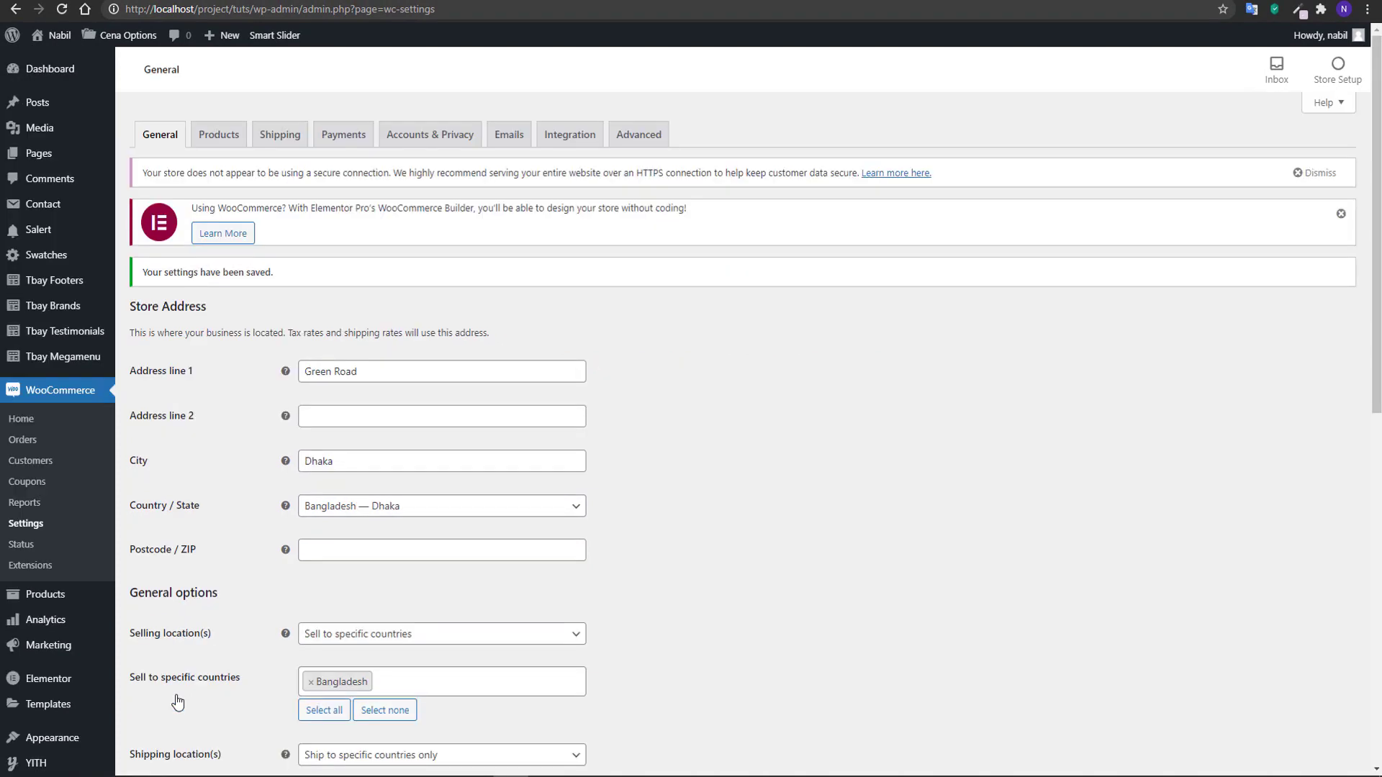
# In the product settings, keep Shop as the shop page and set the weight unit to g.
pyautogui.click(212, 142)
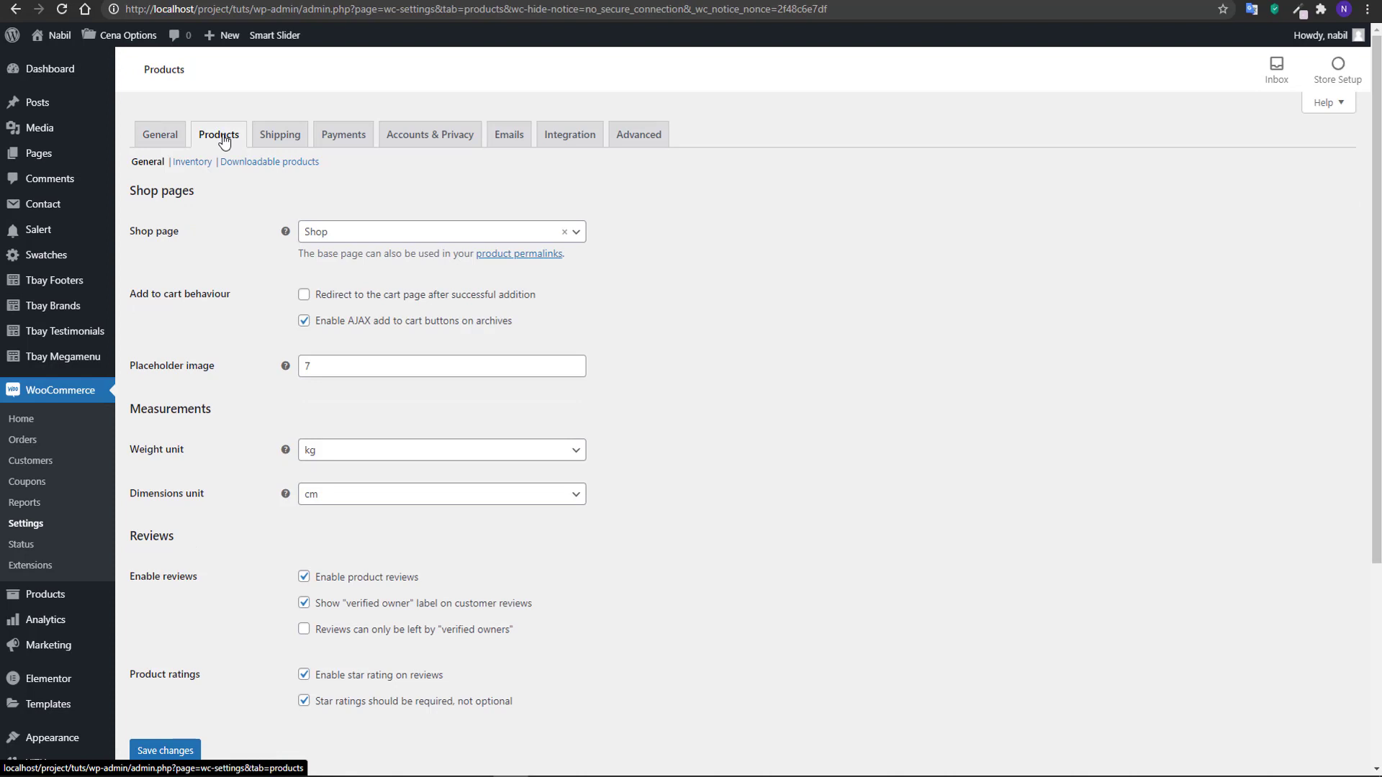
pyautogui.click(358, 237)
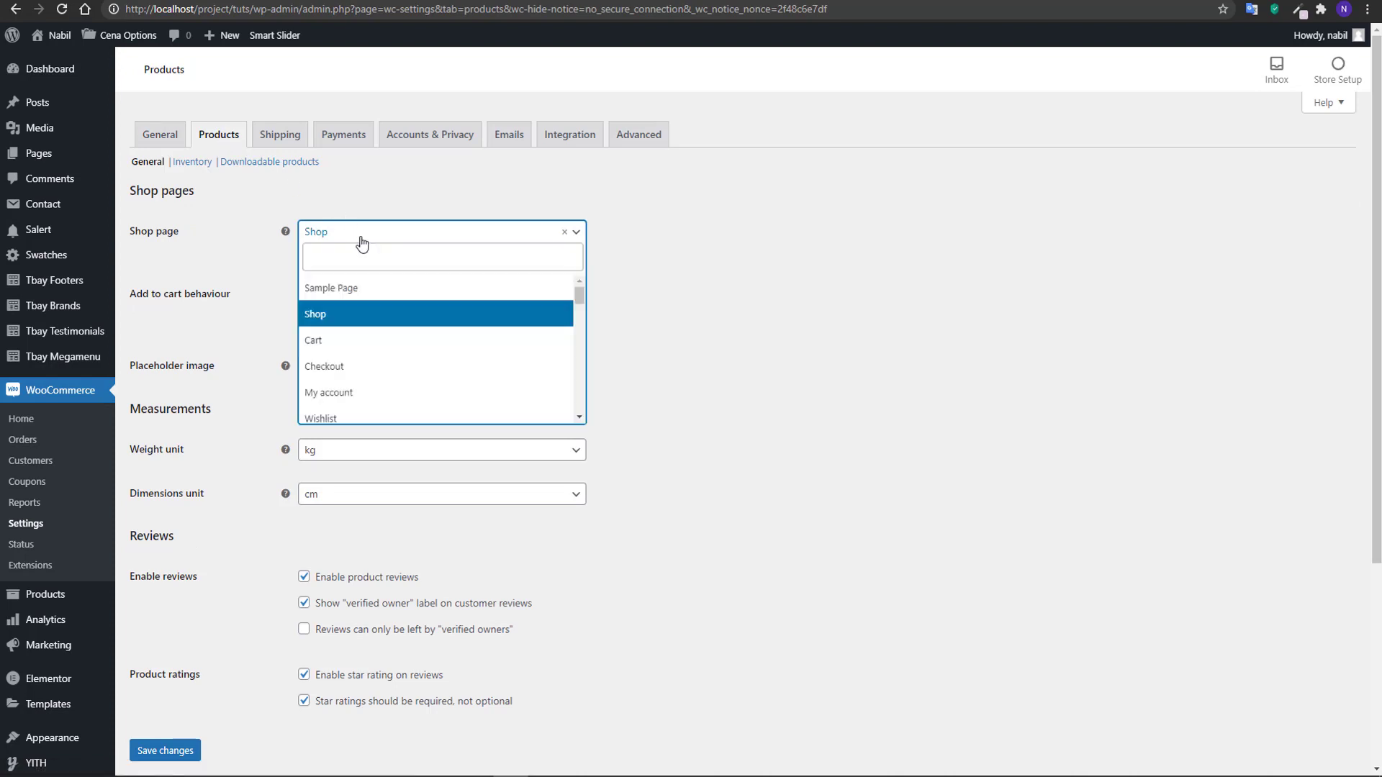
pyautogui.click(364, 322)
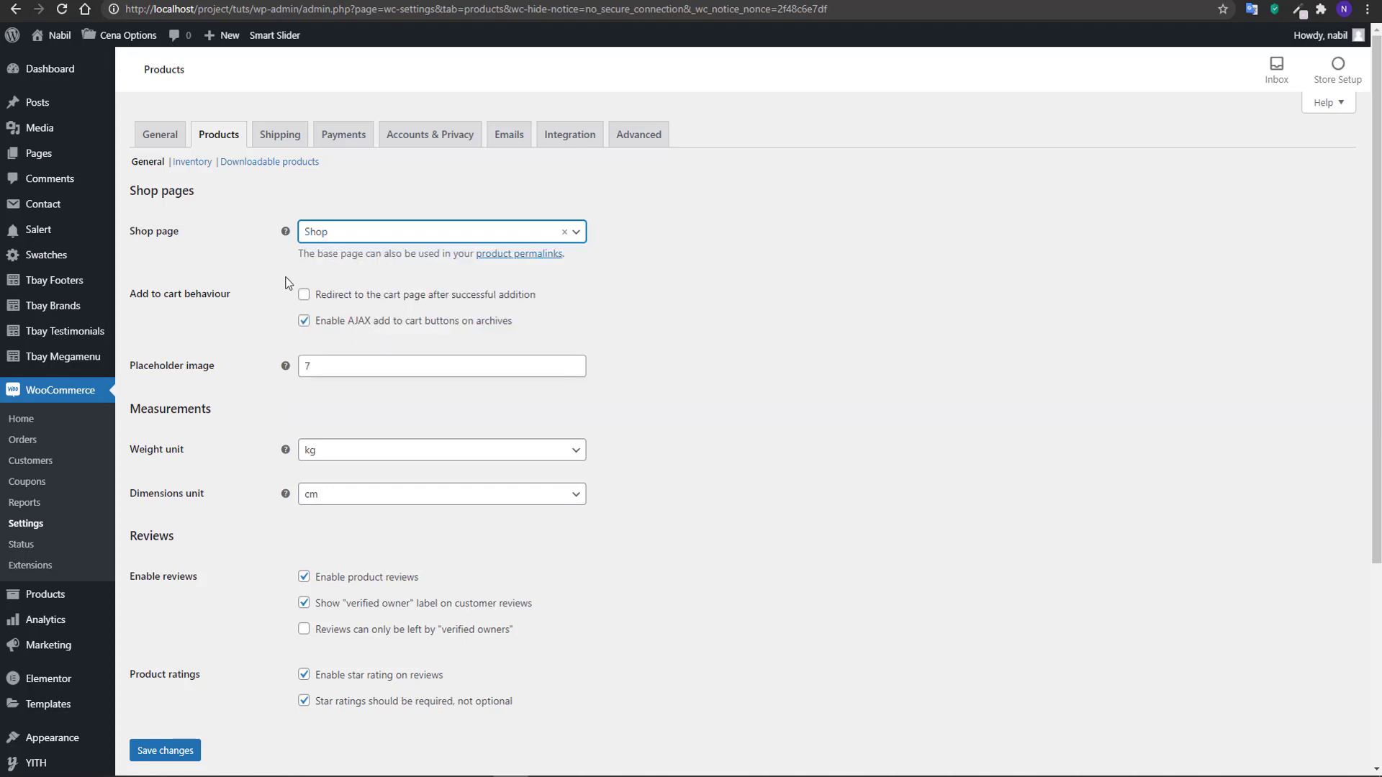
pyautogui.scroll(-2, 355, 333)
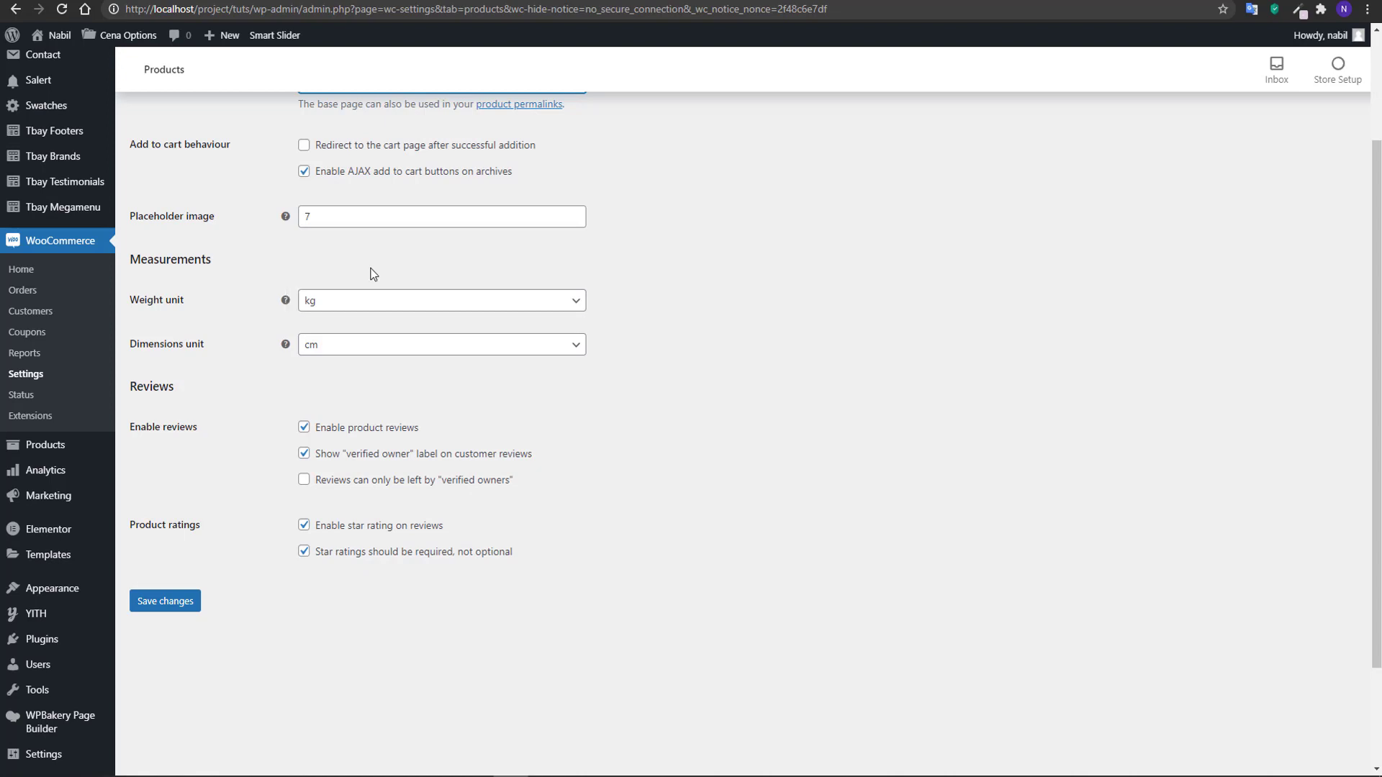
pyautogui.click(310, 296)
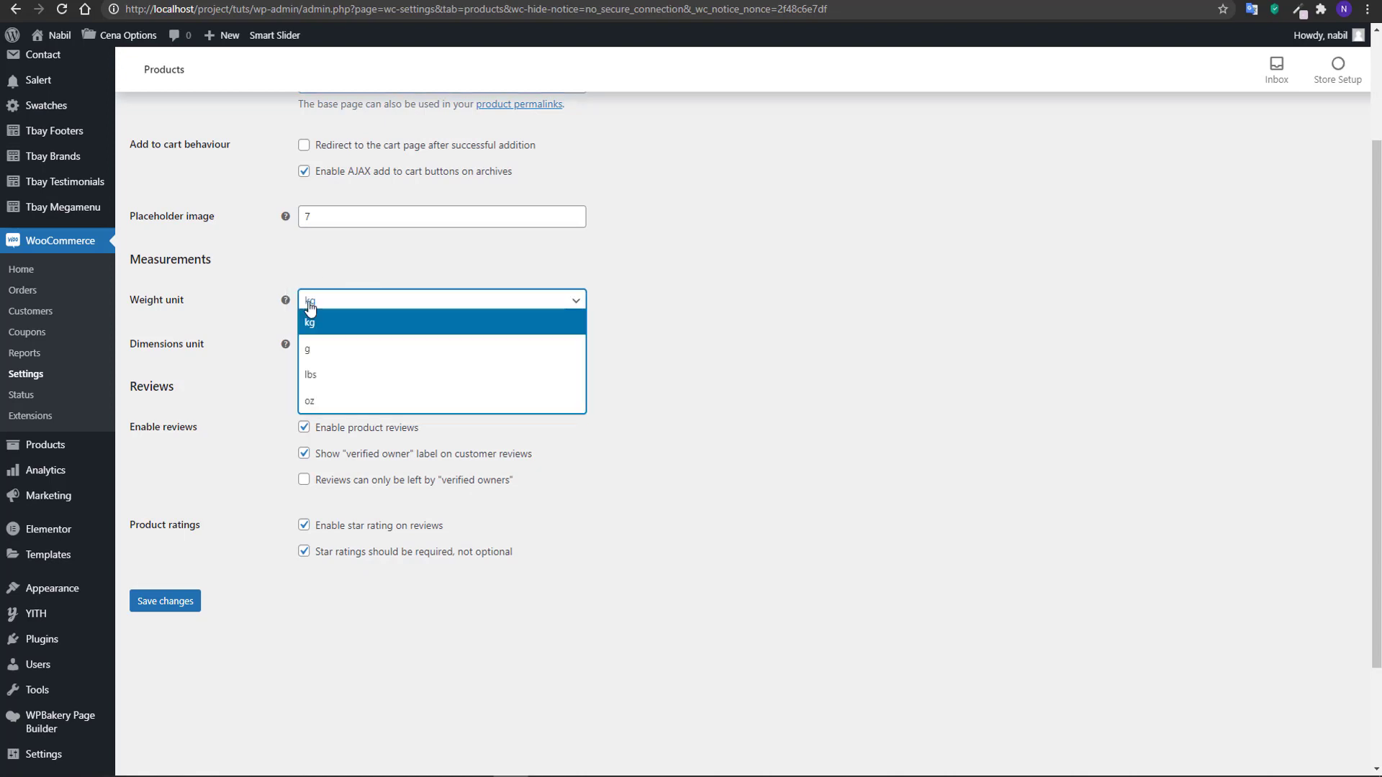
pyautogui.click(335, 350)
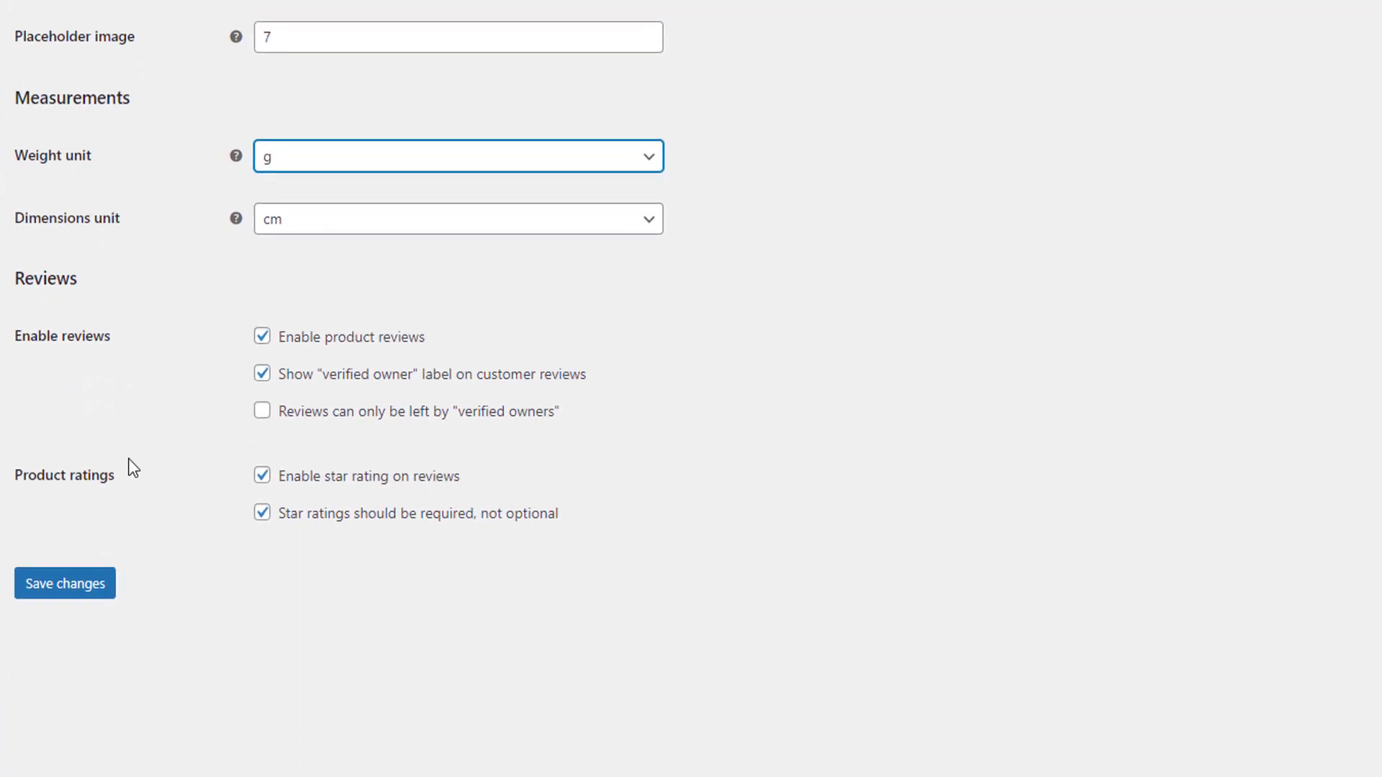
pyautogui.click(191, 383)
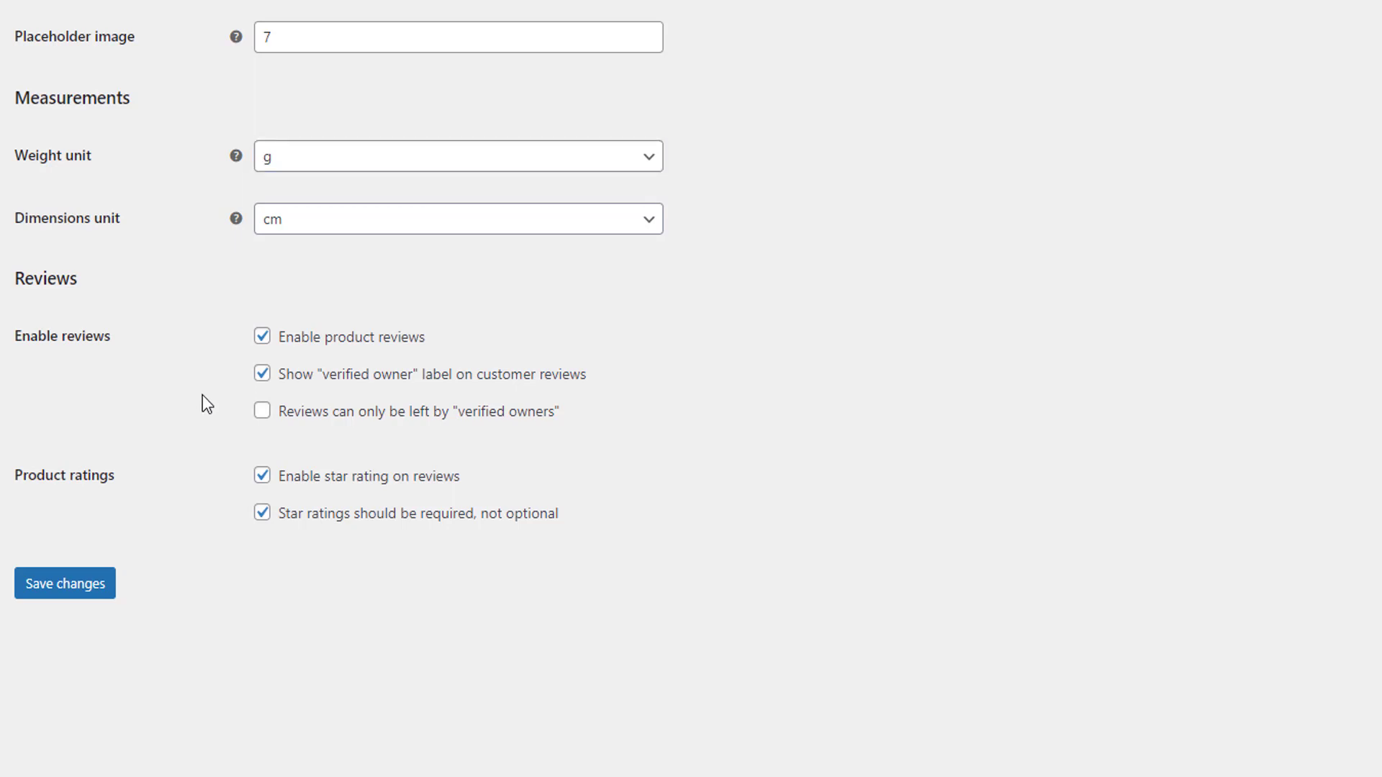
# Allow reviews only from "verified owners" and save the product settings.
pyautogui.click(262, 410)
pyautogui.click(264, 416)
pyautogui.click(265, 416)
pyautogui.click(104, 586)
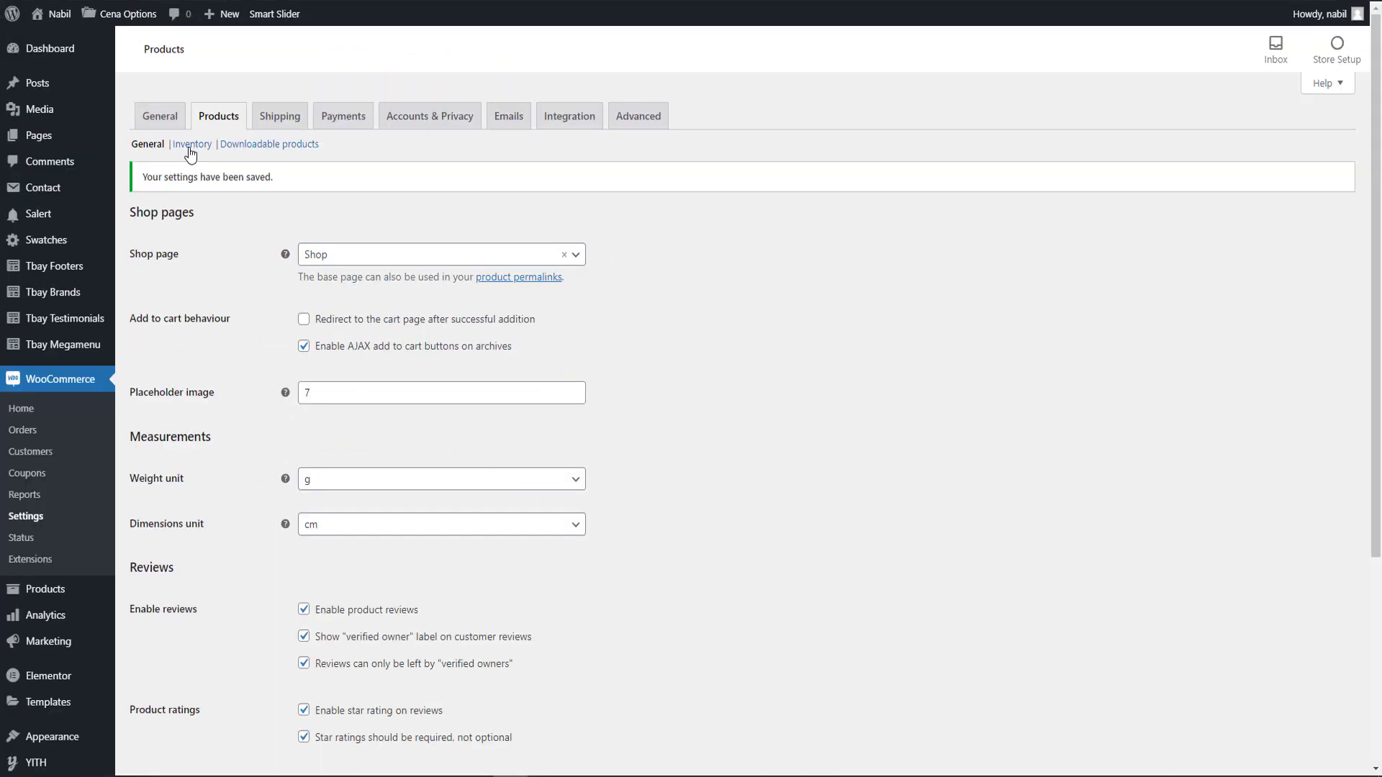
# In the inventory settings, keep stock management enabled, set hold stock to 30 minutes, and save.
pyautogui.click(190, 146)
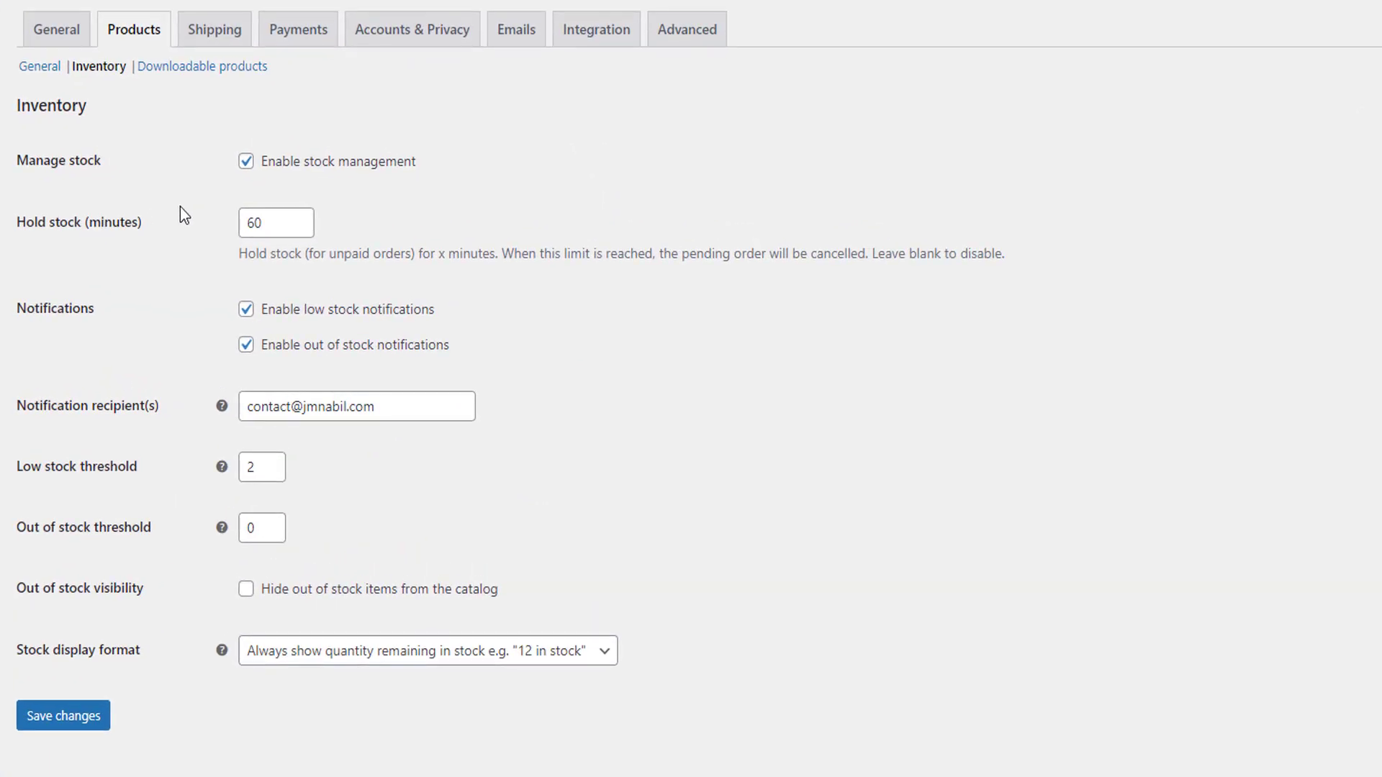
pyautogui.click(245, 162)
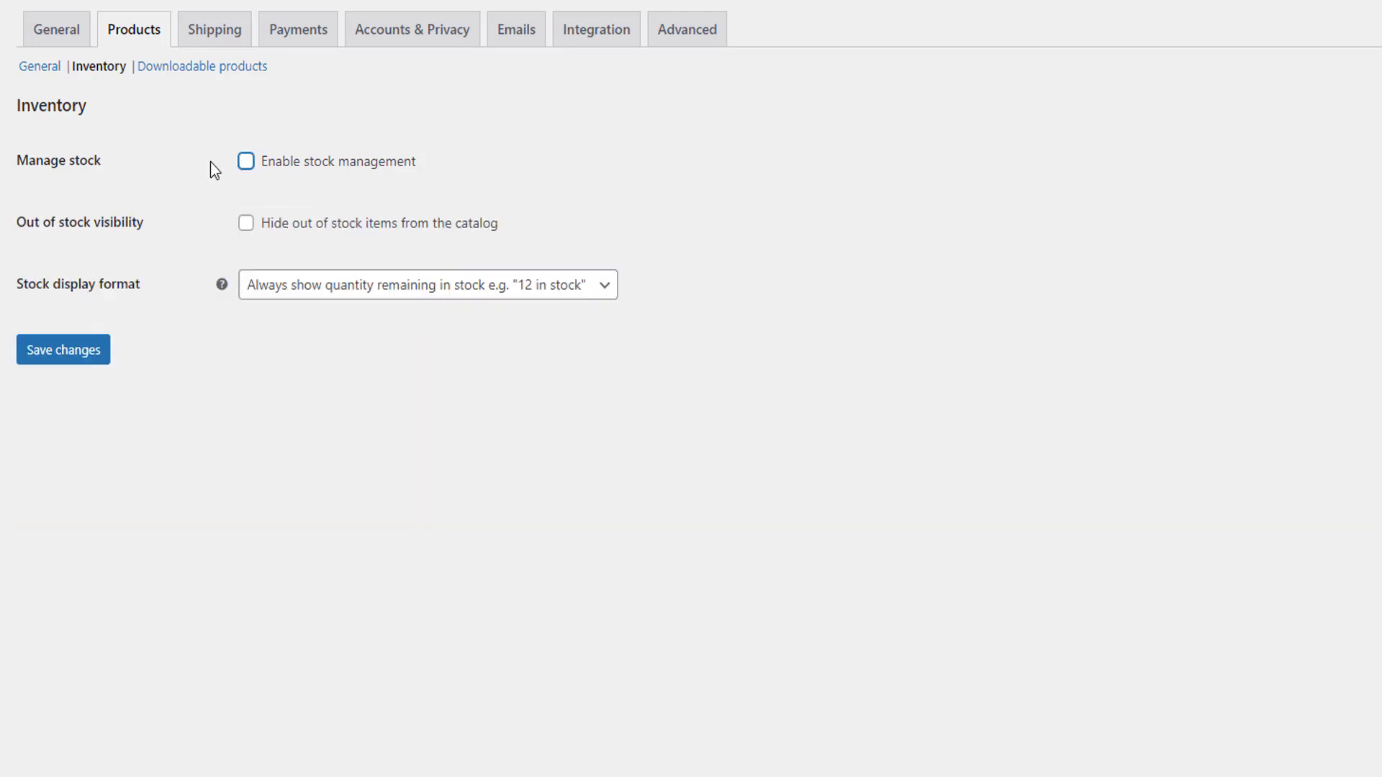
pyautogui.click(247, 165)
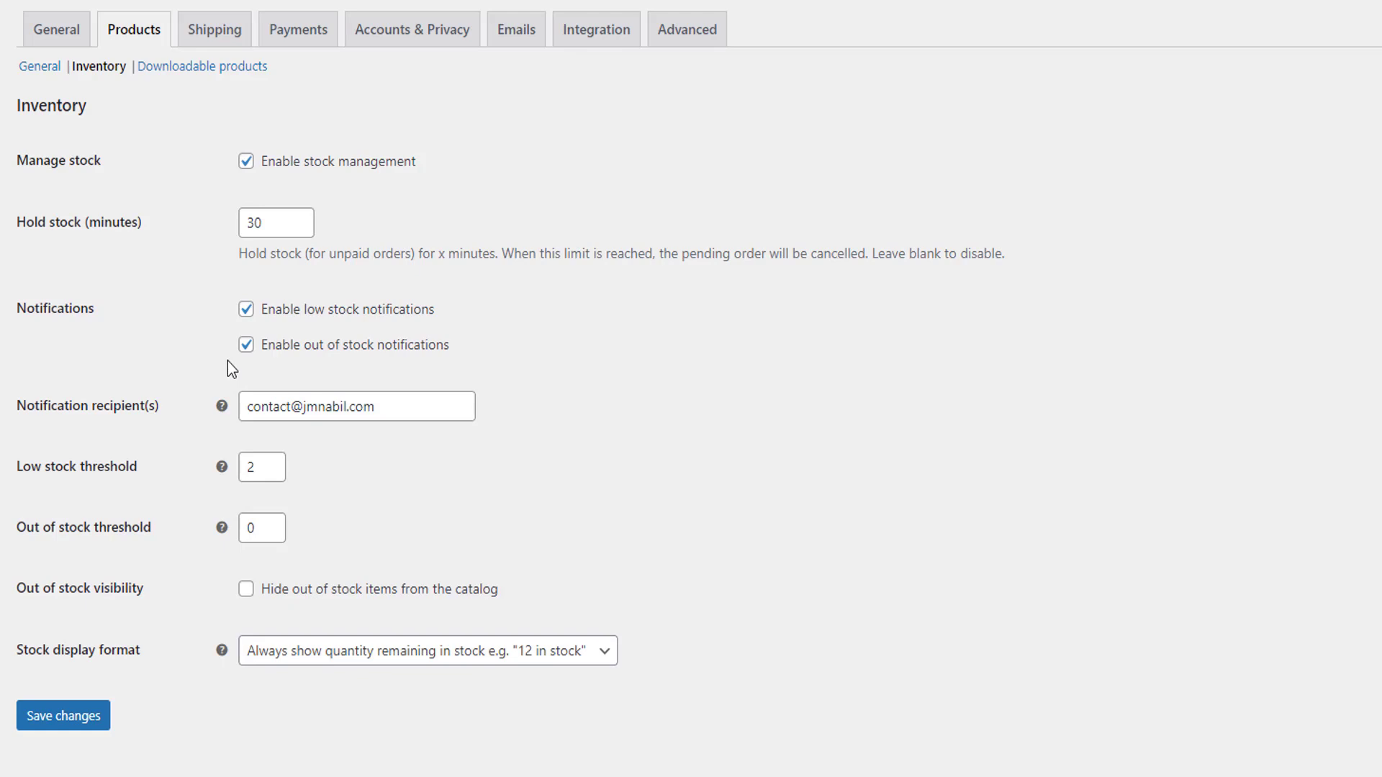
pyautogui.click(461, 404)
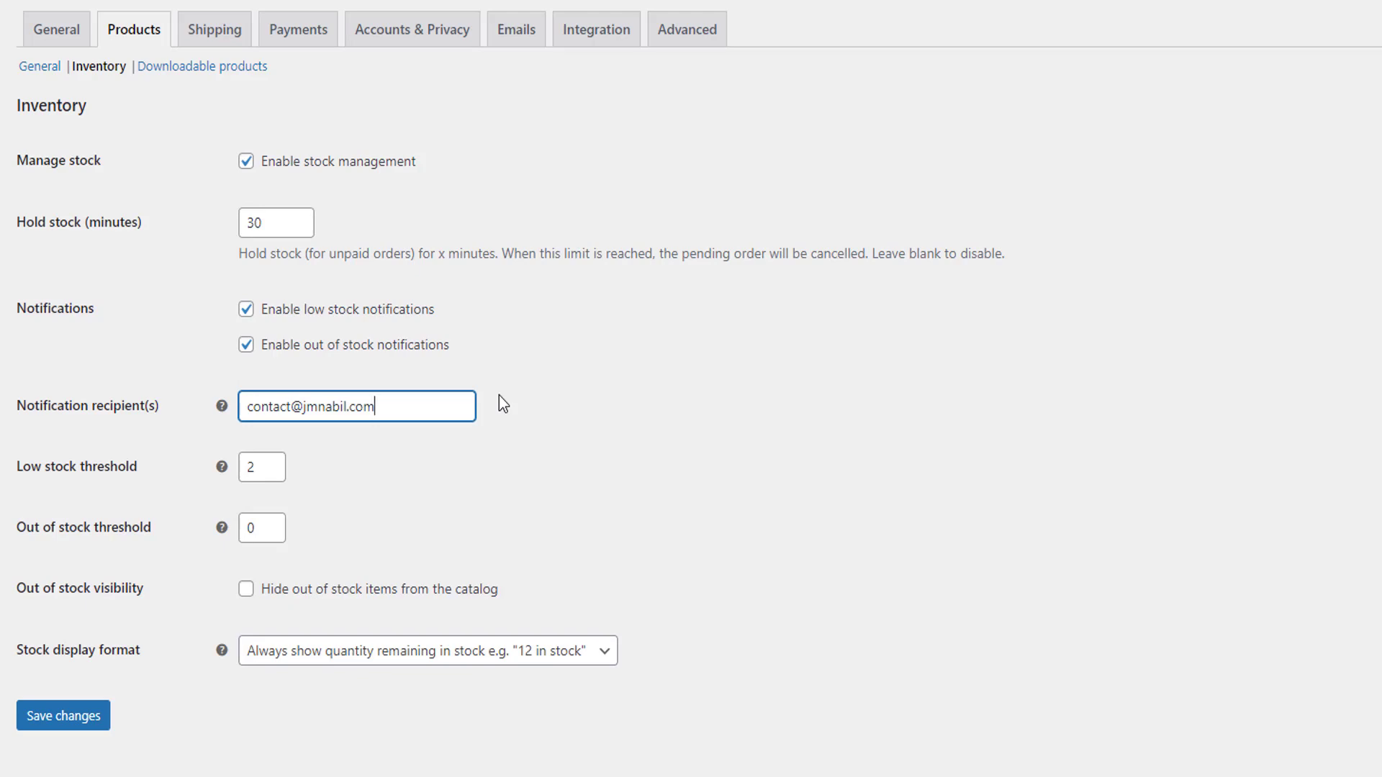
pyautogui.click(228, 693)
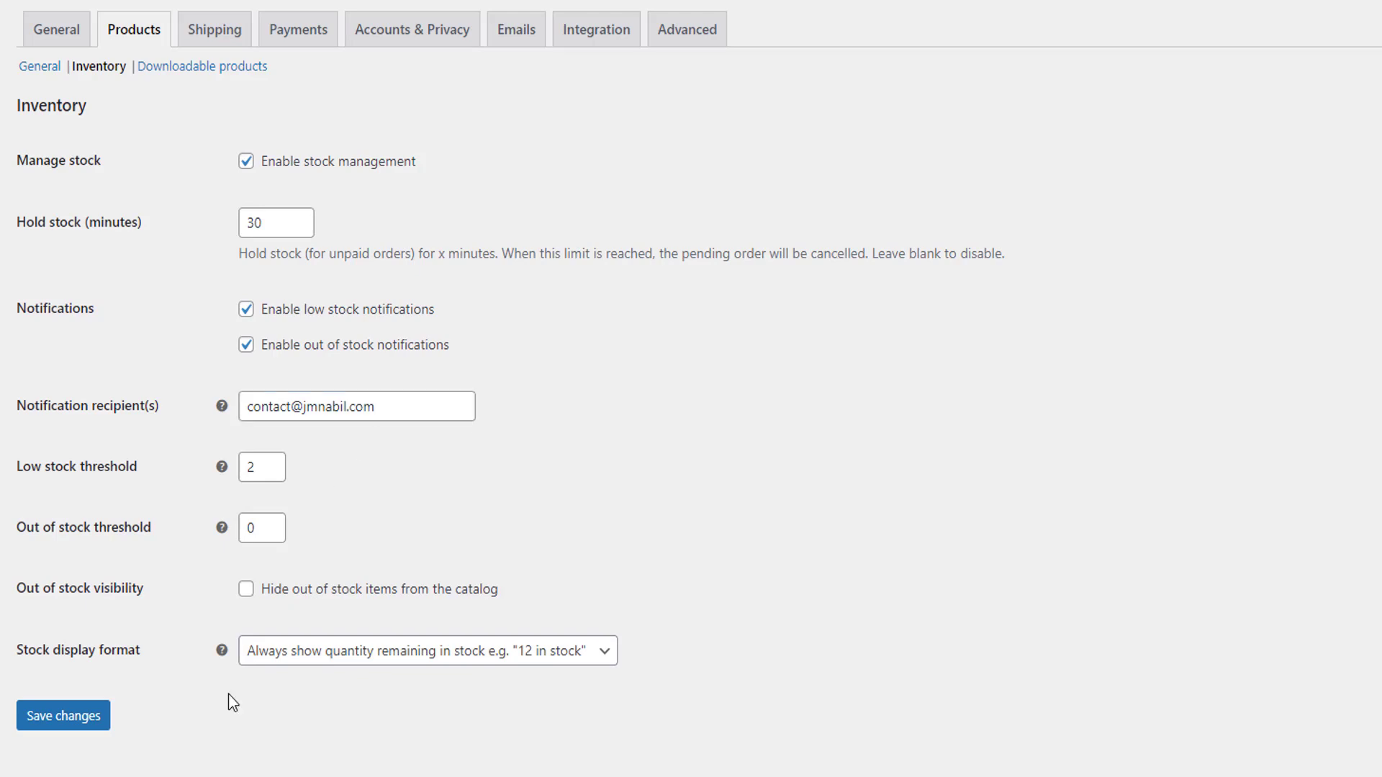
pyautogui.click(72, 716)
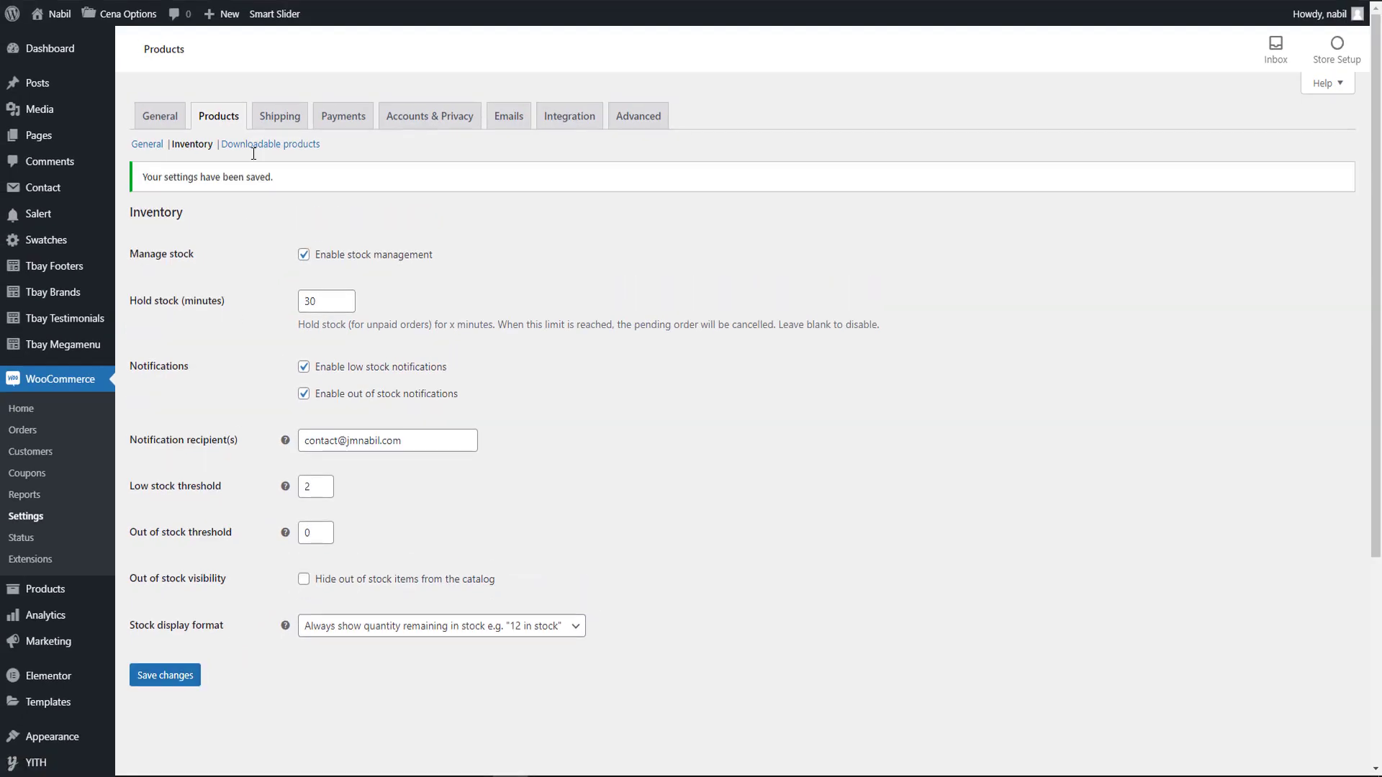
# Add a shipping zone named "Inside Dhaka" with the zone region Dhaka, Bangladesh.
pyautogui.click(260, 124)
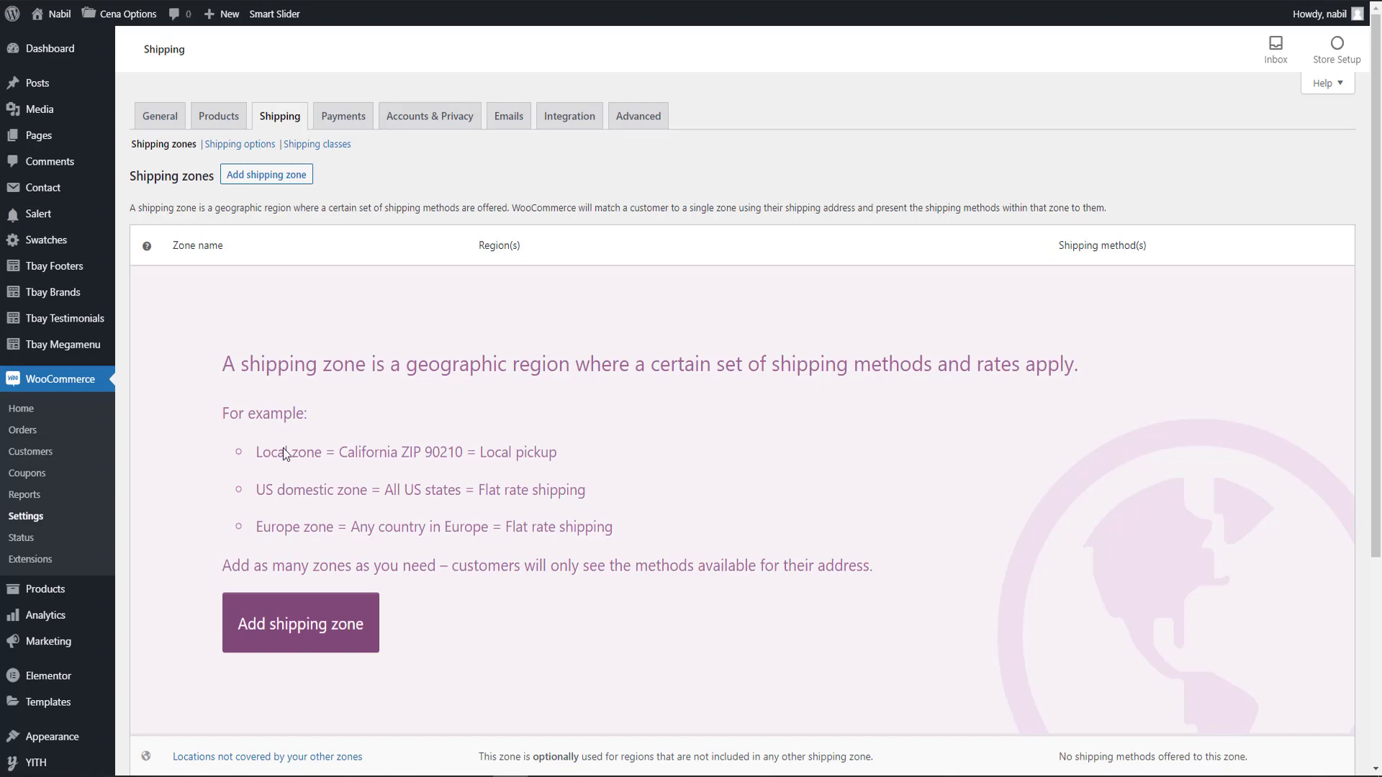
pyautogui.click(243, 624)
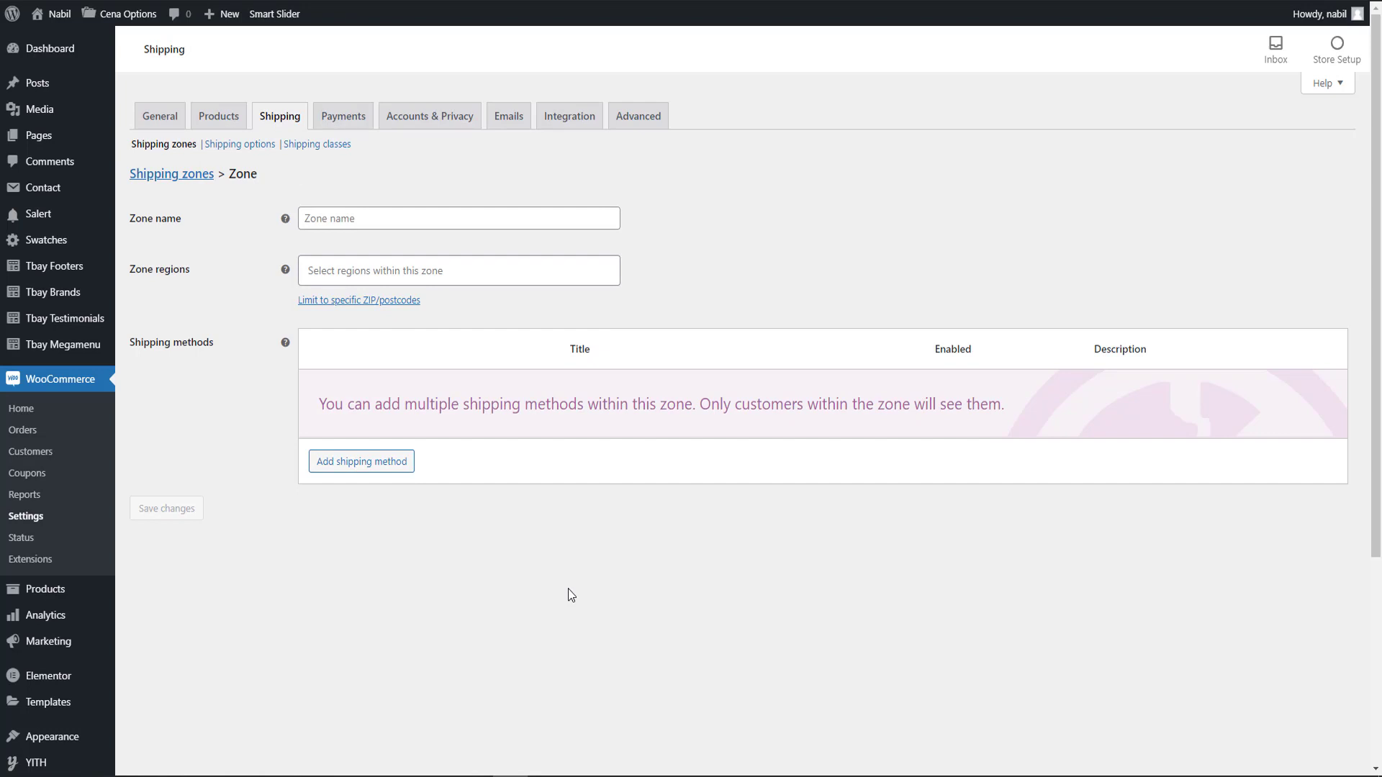
pyautogui.click(446, 217)
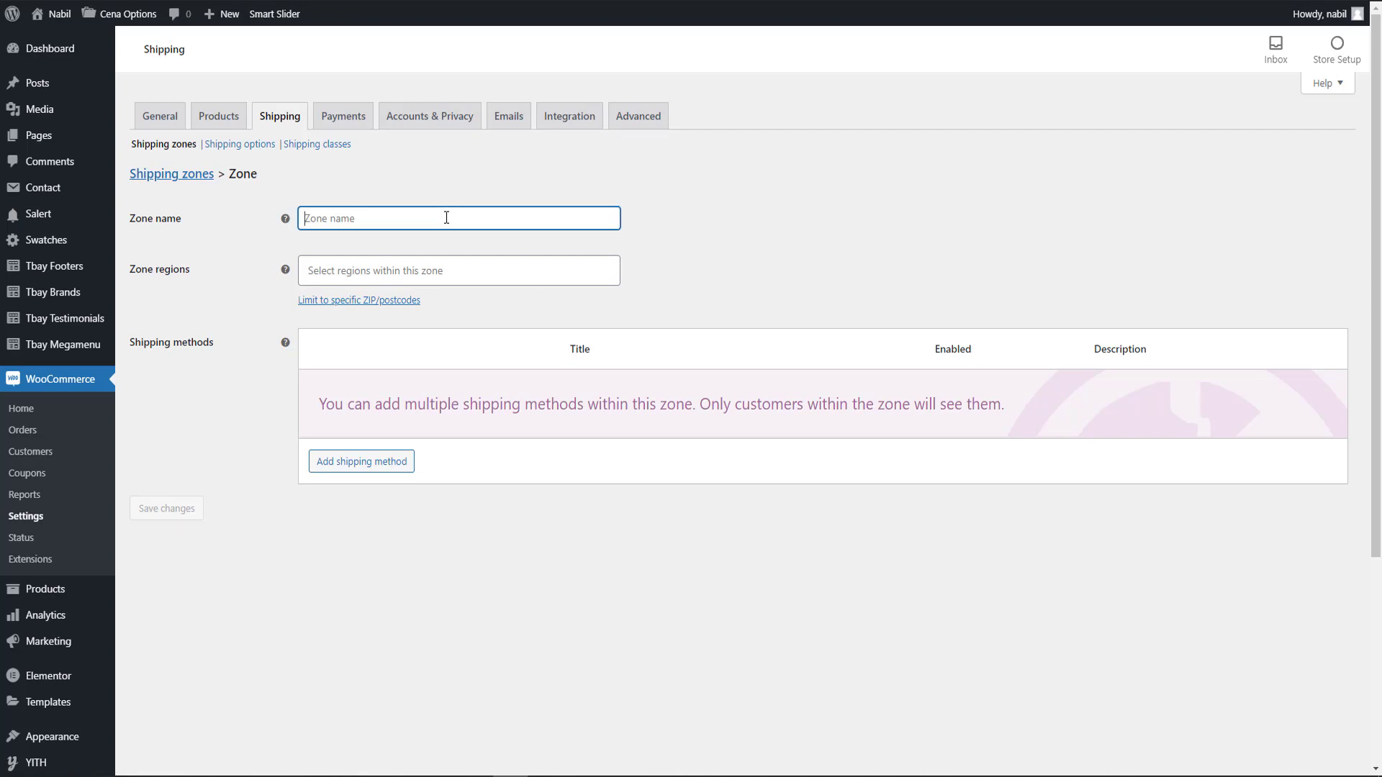
pyautogui.write('Inside Dhaka')
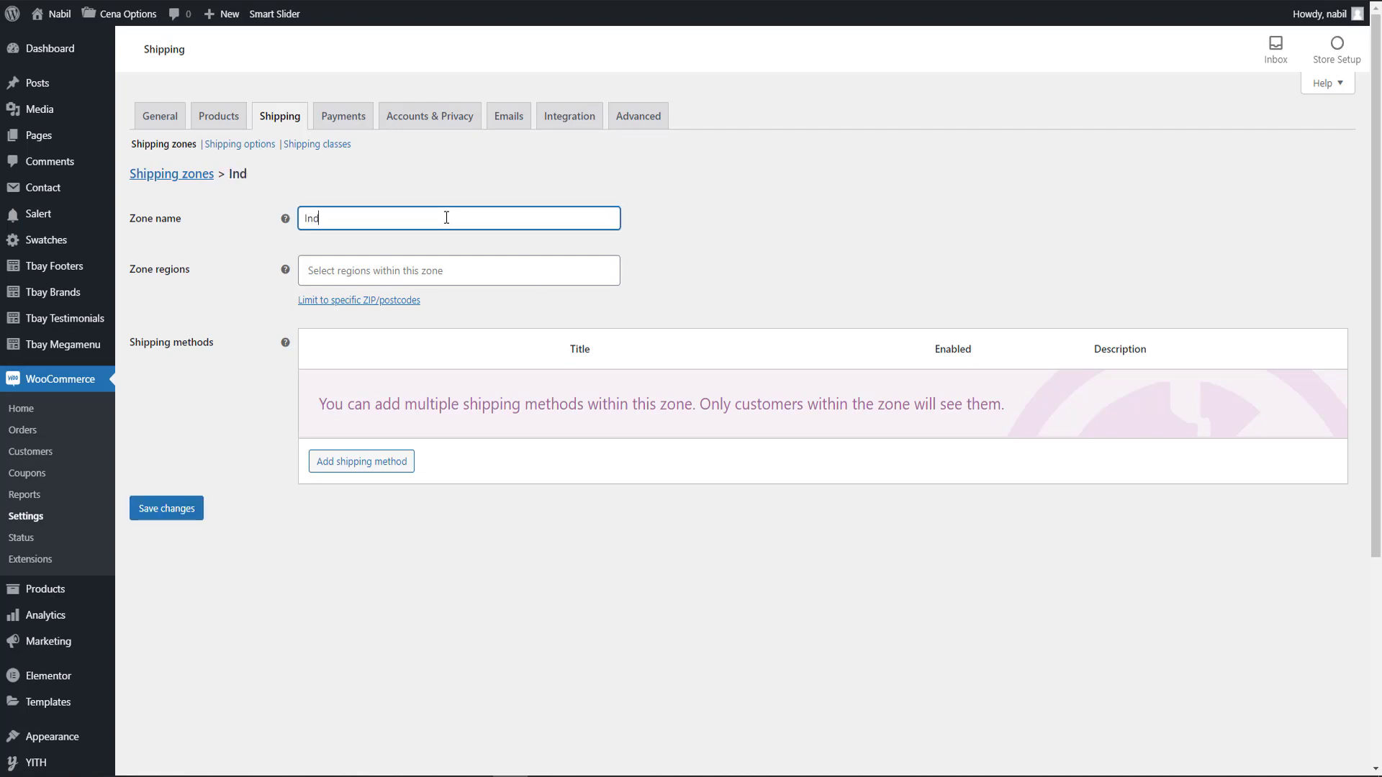
pyautogui.click(605, 326)
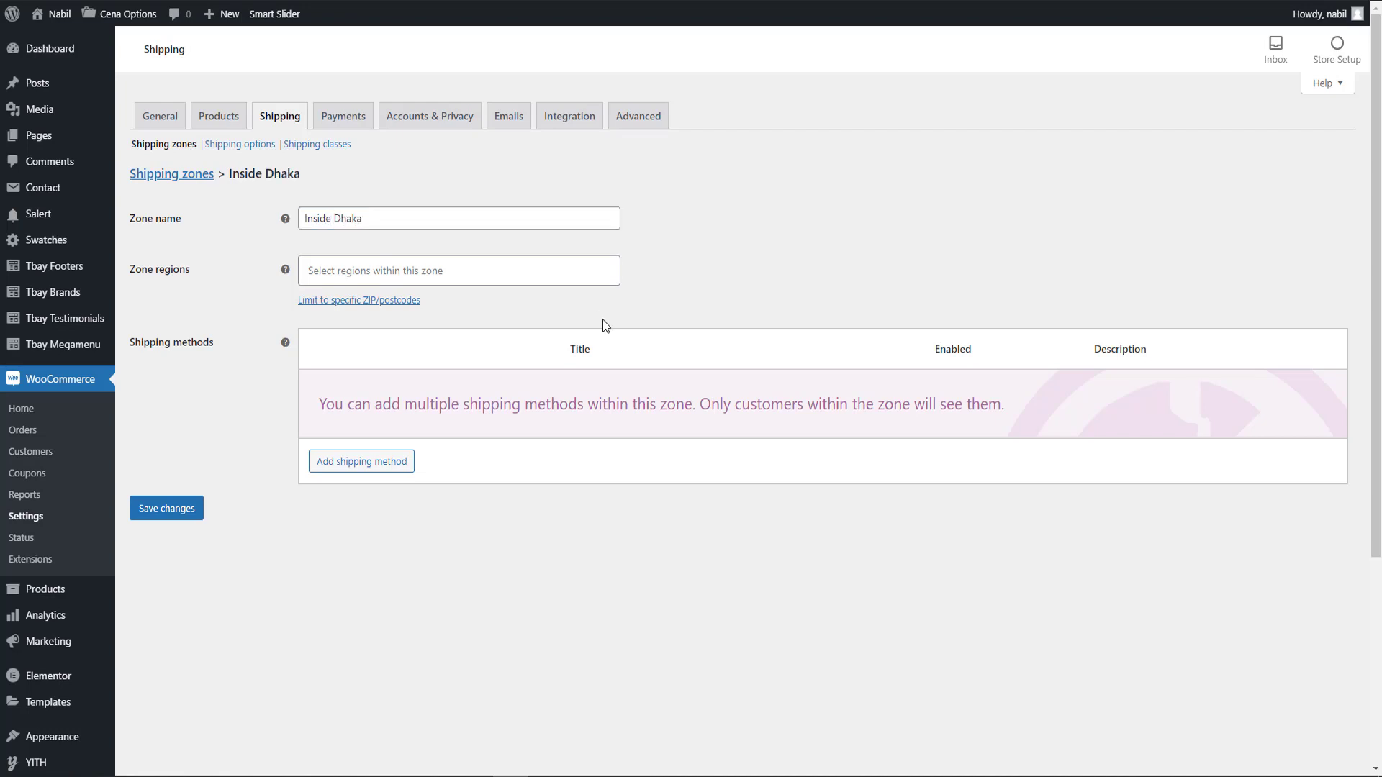
pyautogui.click(545, 269)
pyautogui.write('Dhaka')
pyautogui.click(484, 315)
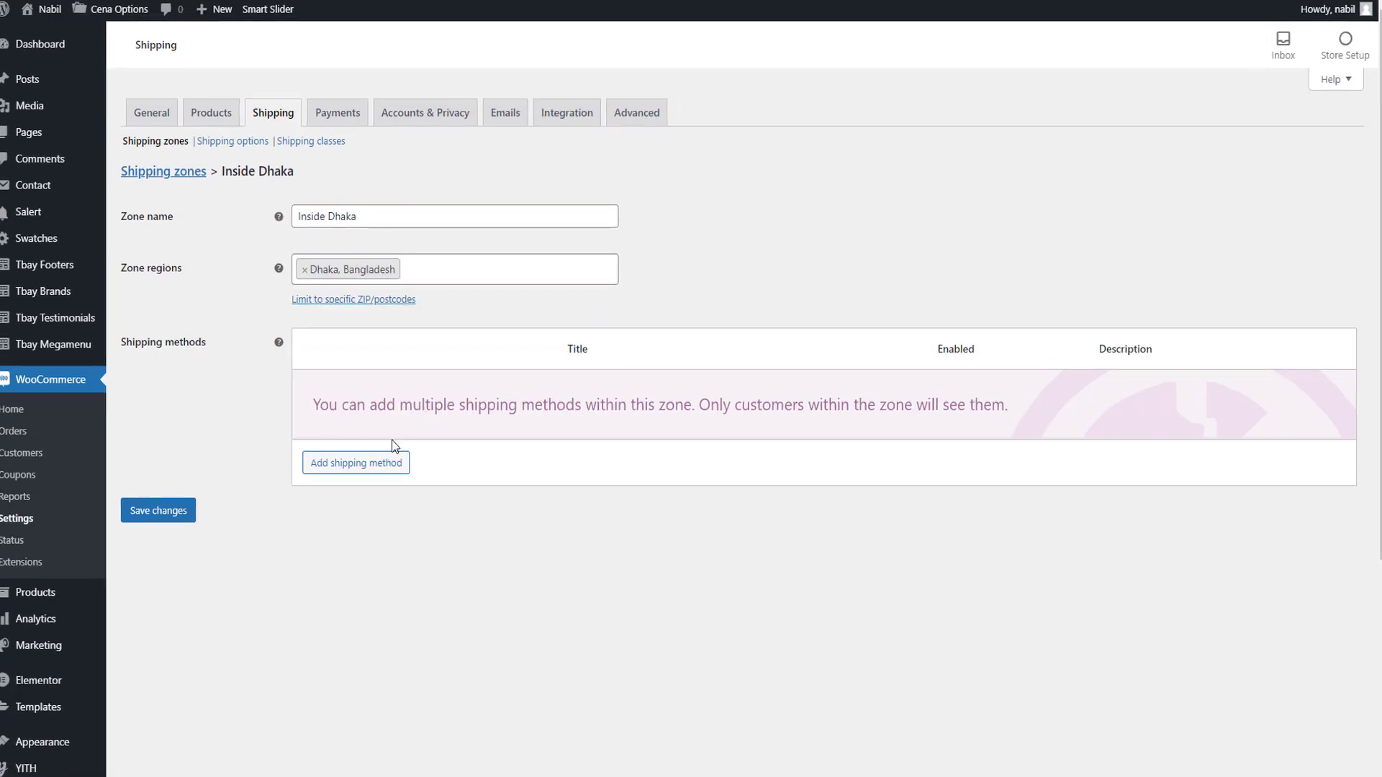
# Add a Flat rate shipping method to the Inside Dhaka zone.
pyautogui.click(389, 462)
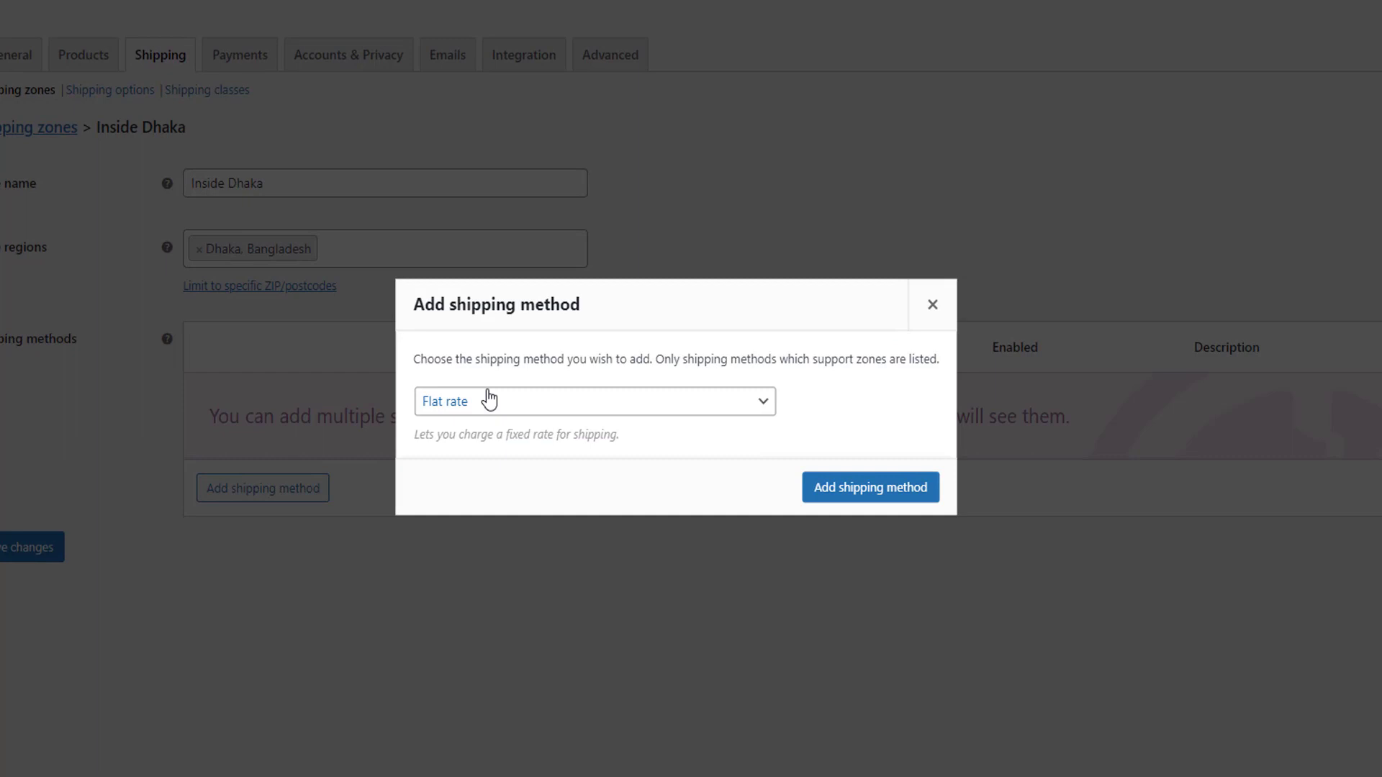
pyautogui.click(492, 401)
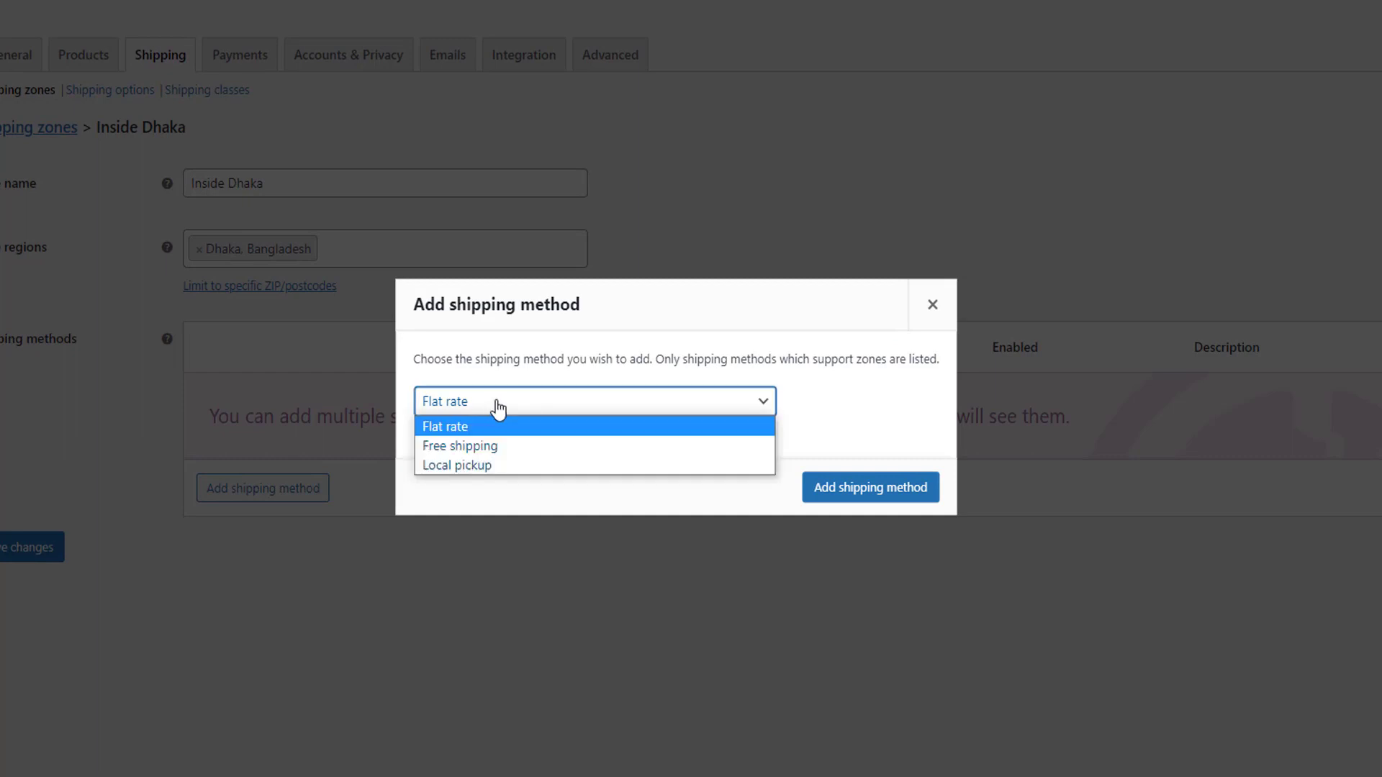
pyautogui.click(497, 407)
pyautogui.click(510, 401)
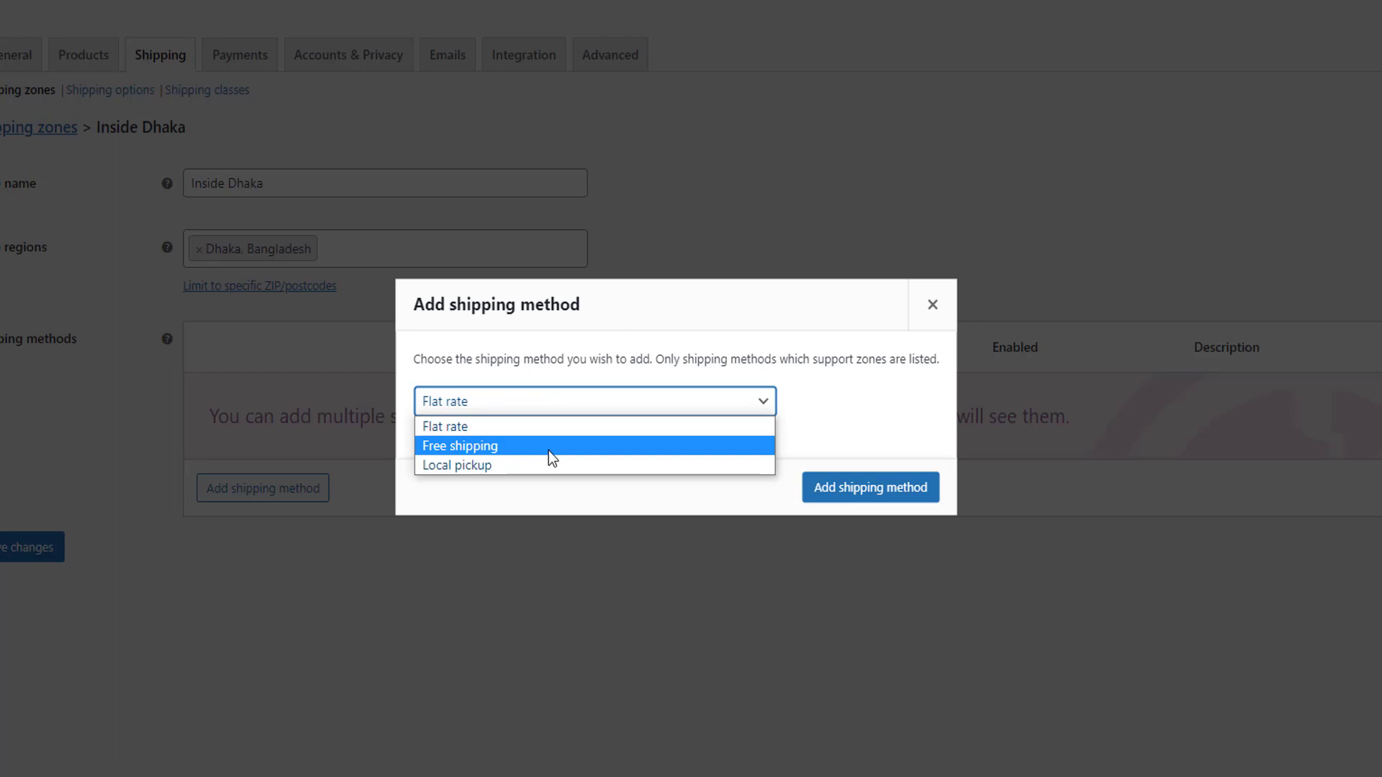
pyautogui.click(535, 466)
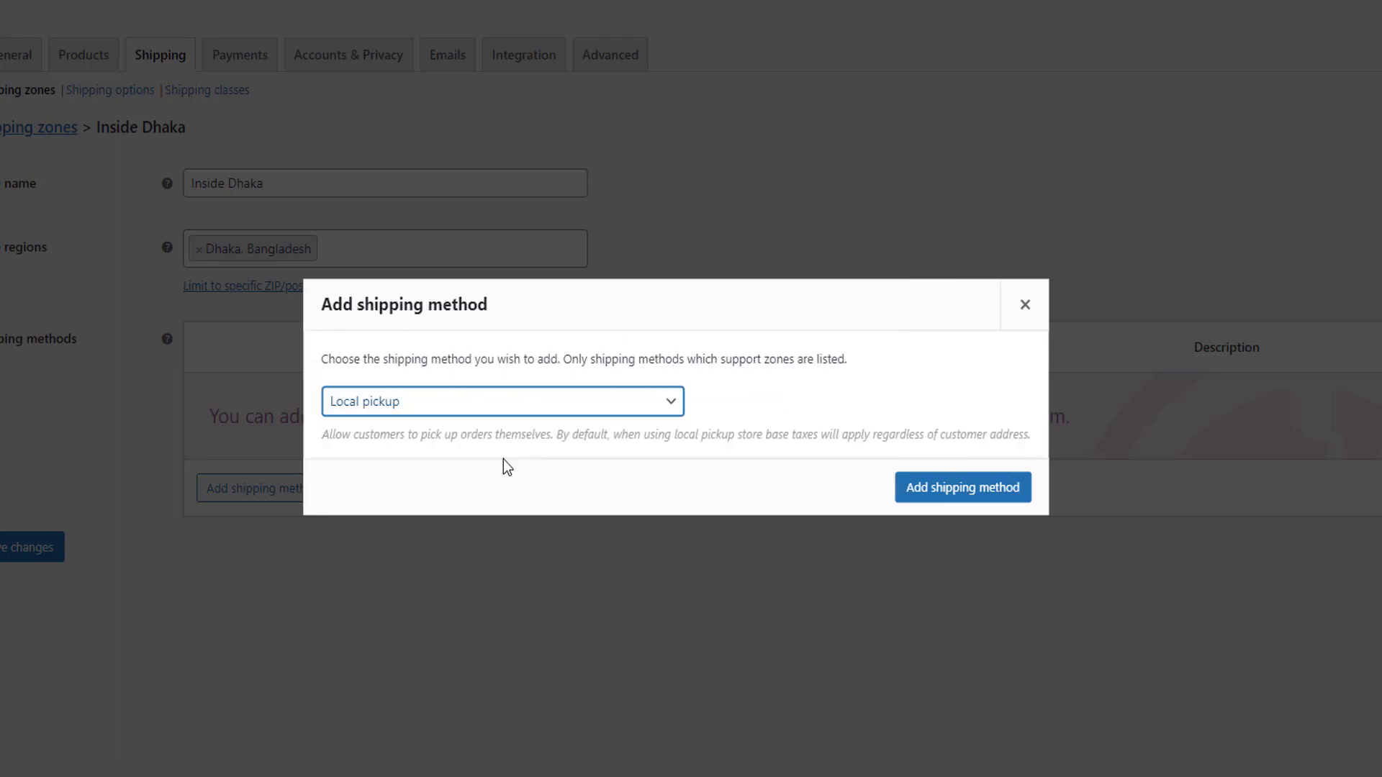
pyautogui.click(417, 409)
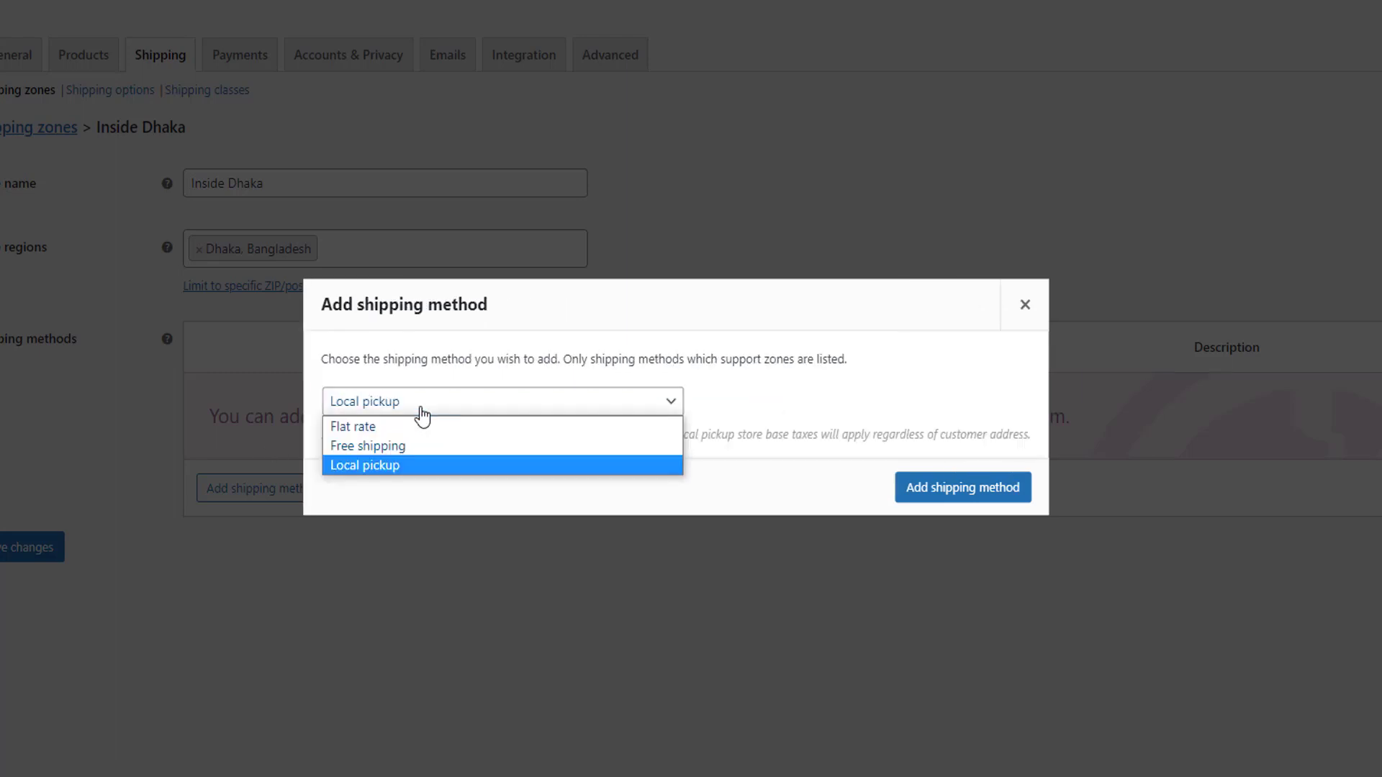
pyautogui.click(416, 427)
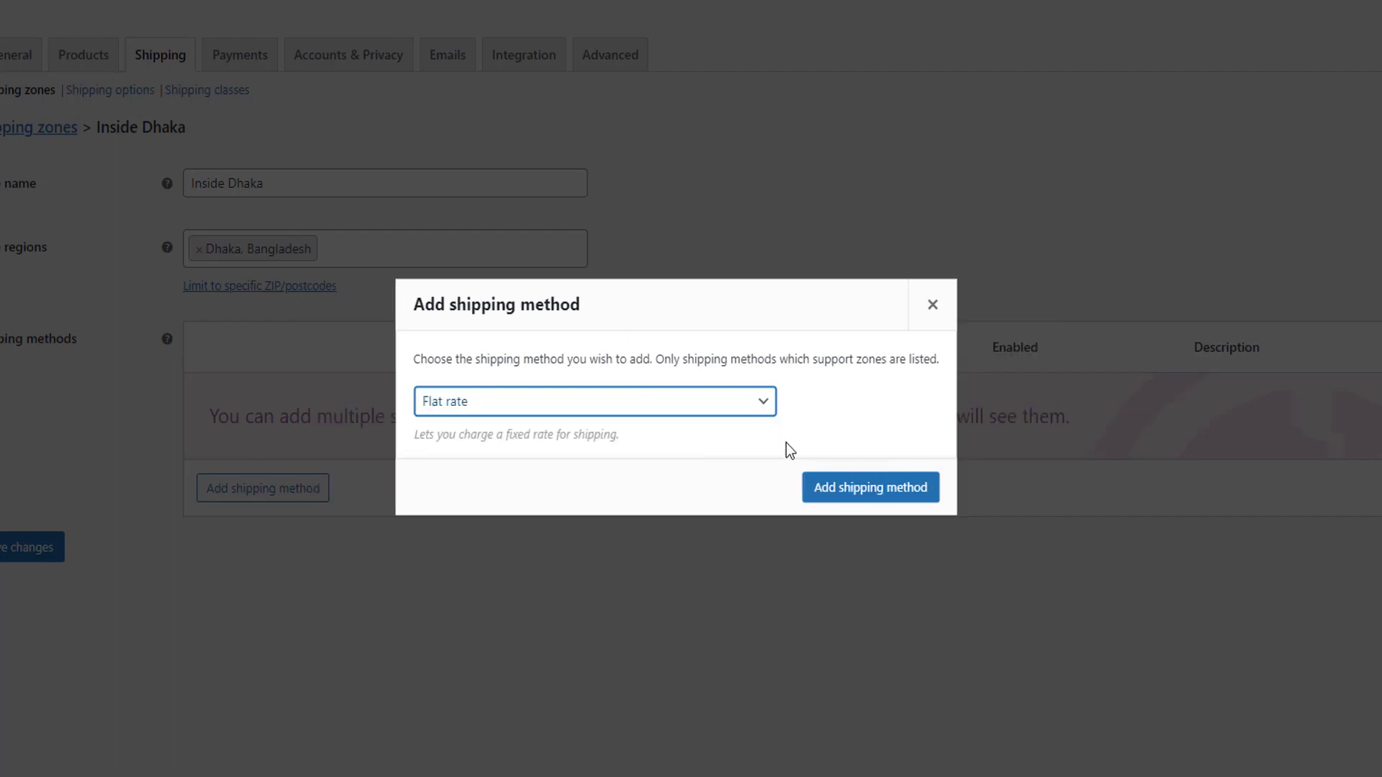
pyautogui.click(863, 487)
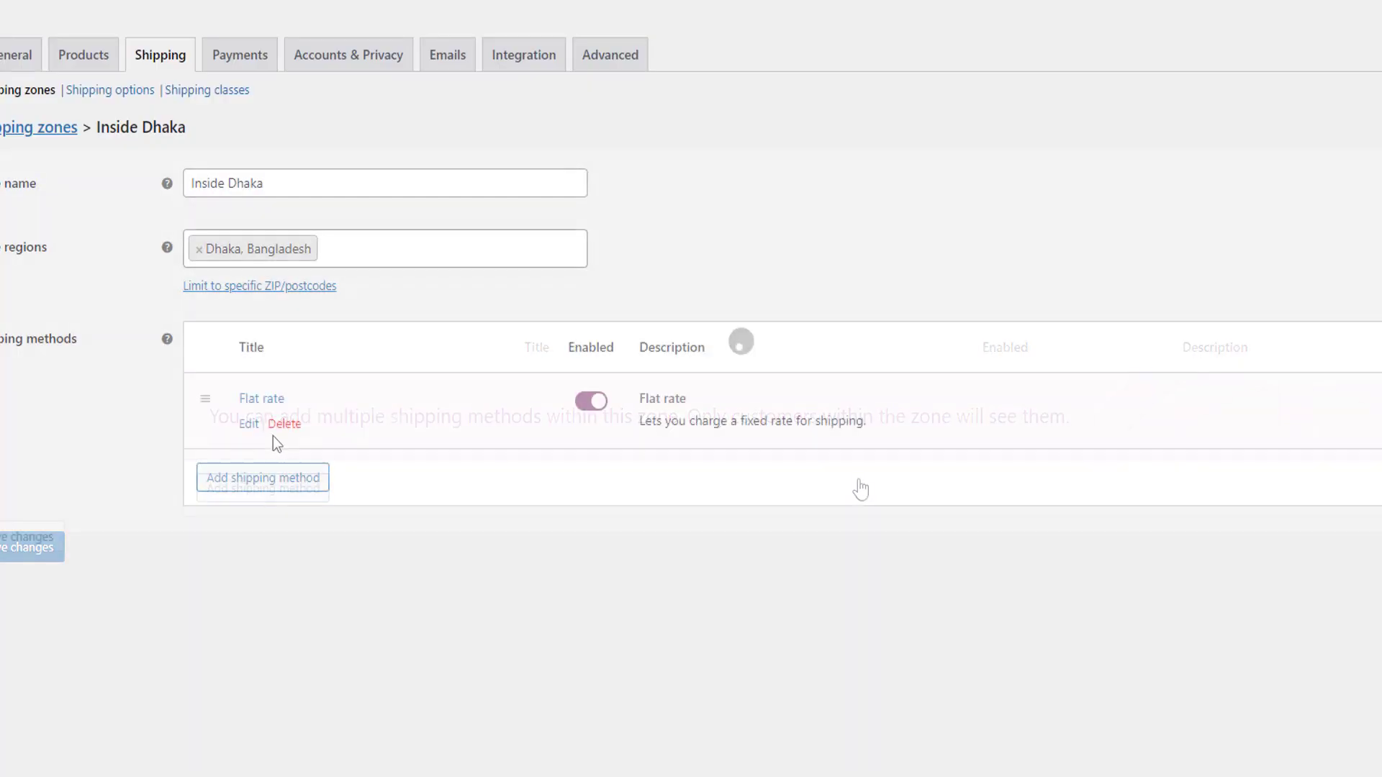
# Set the cost of the Flat rate shipping method to 50 and save its settings.
pyautogui.click(248, 425)
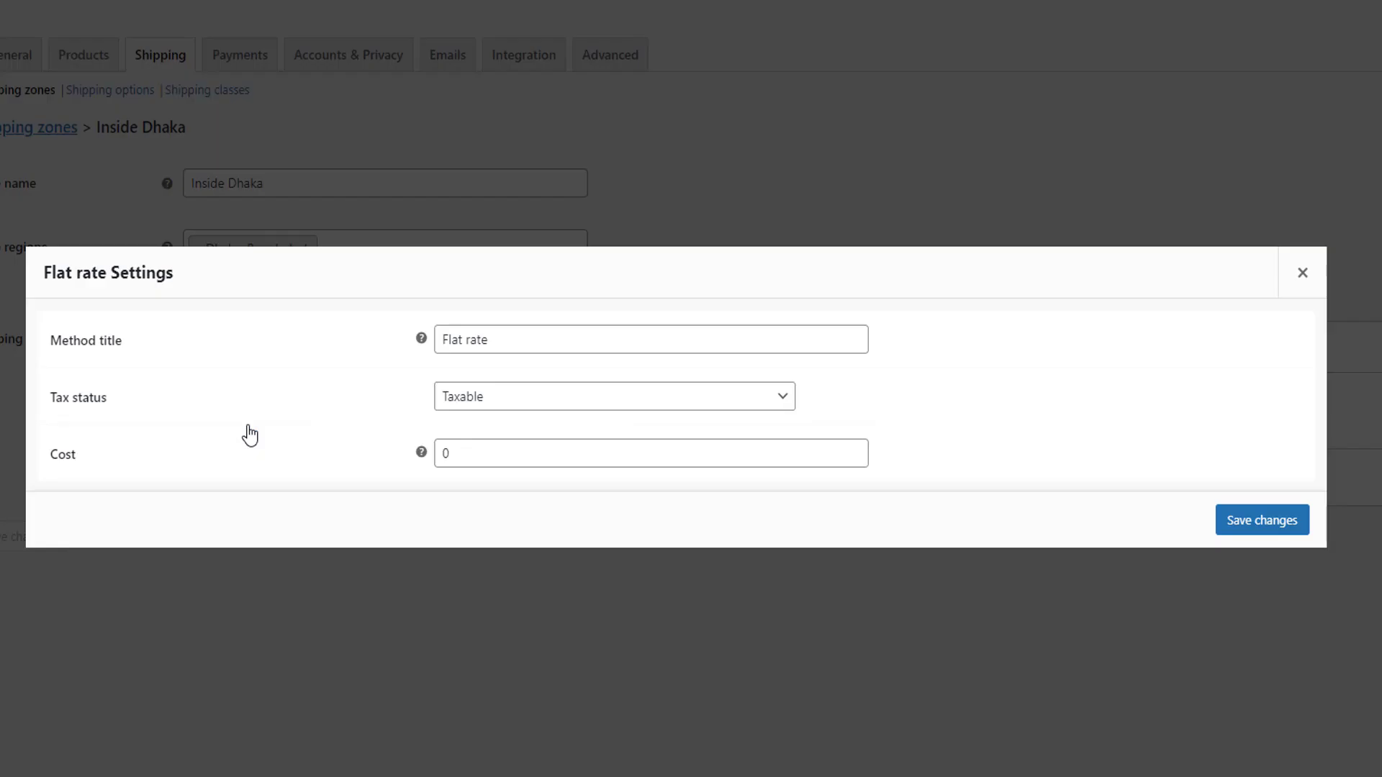
pyautogui.doubleClick(494, 449)
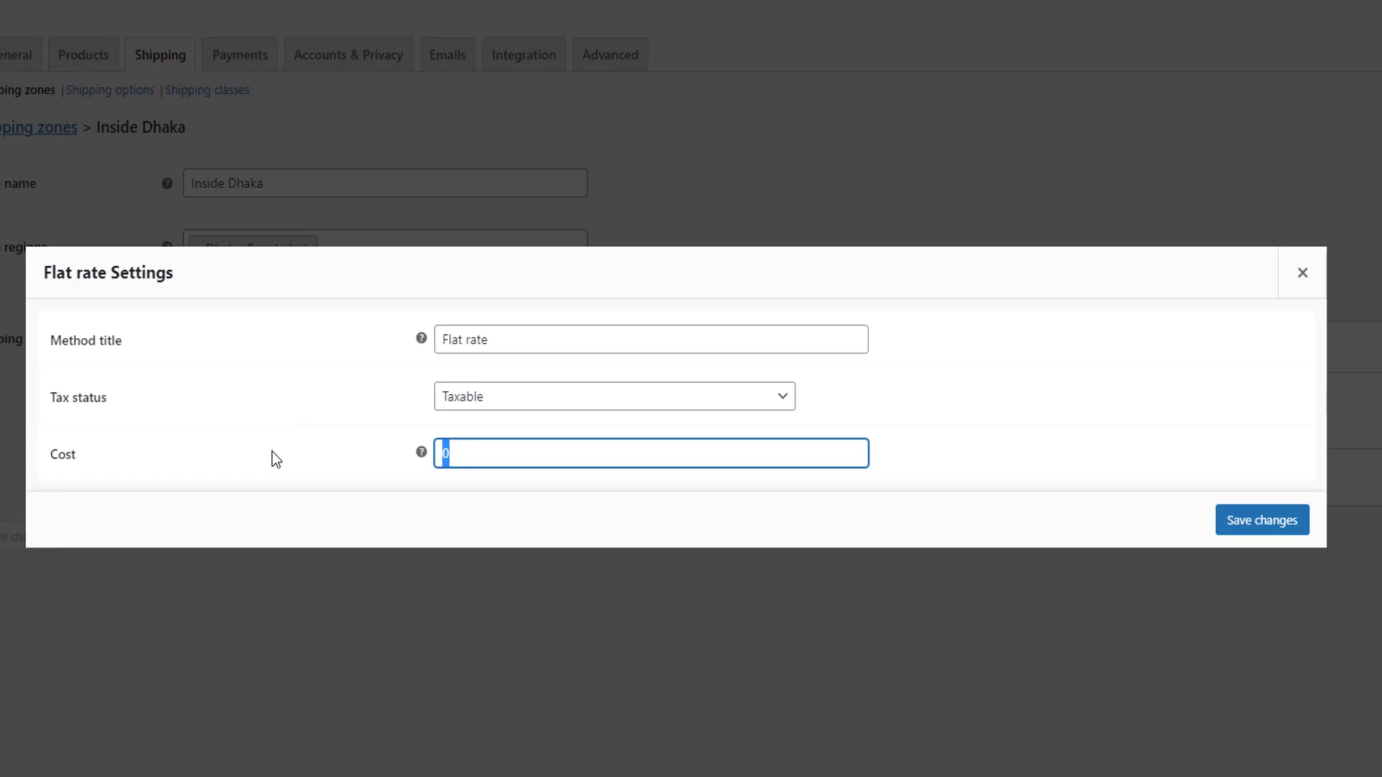
pyautogui.write('50')
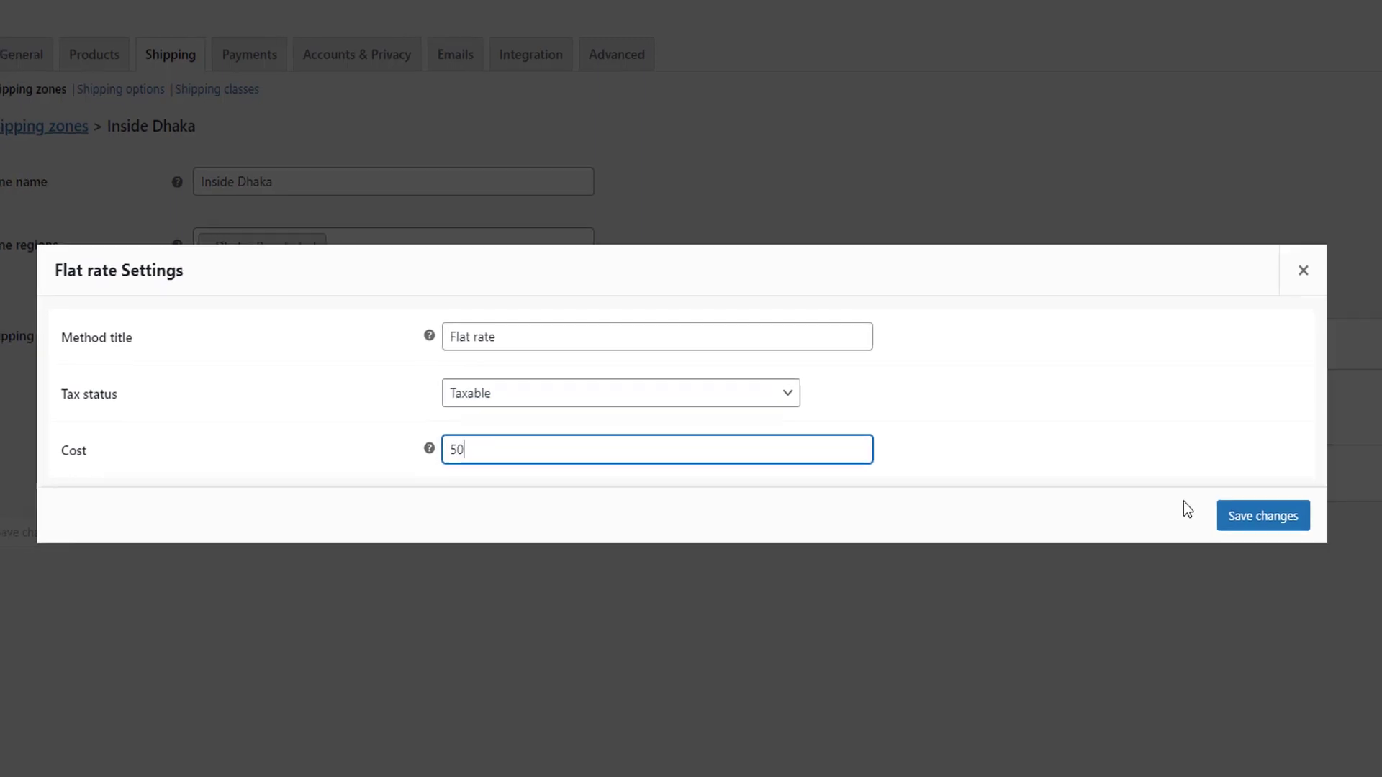
pyautogui.click(1245, 519)
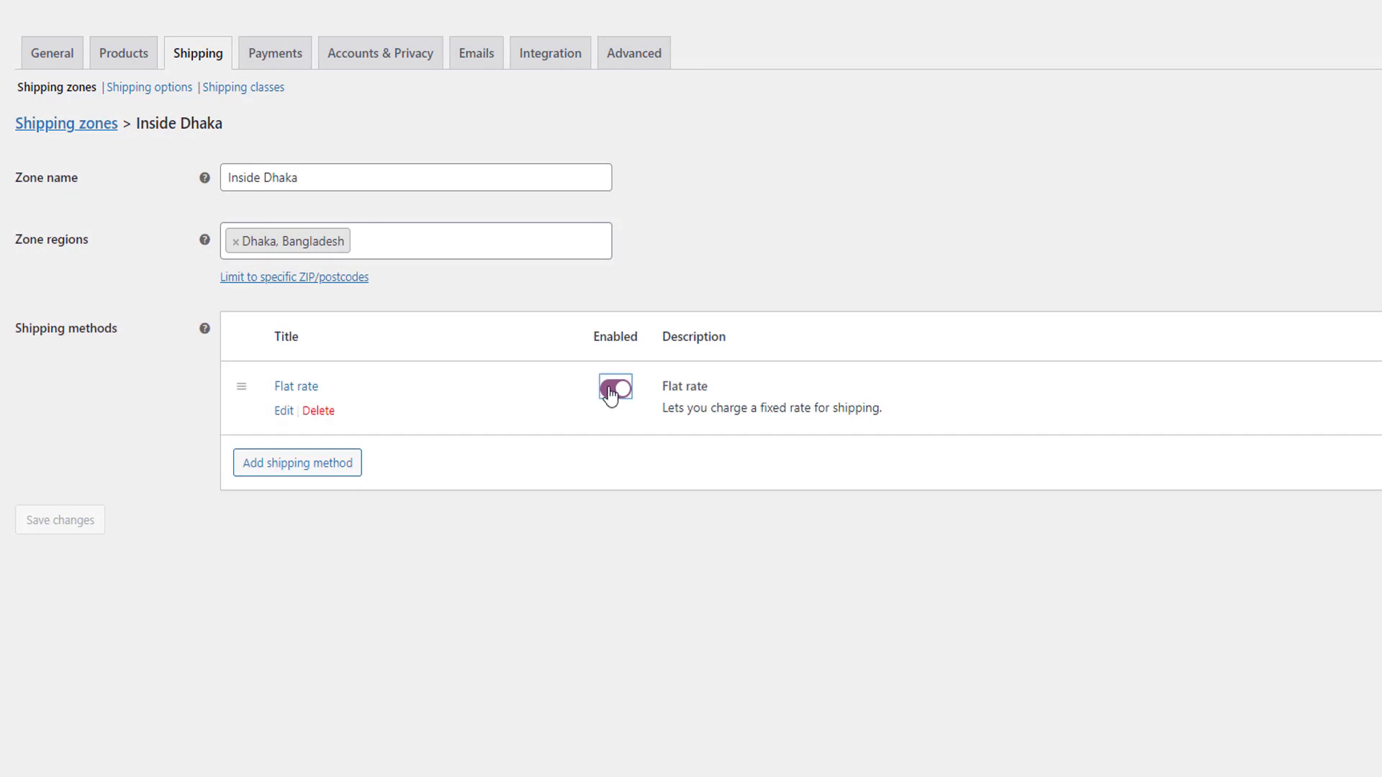
# Keep the Flat rate method enabled and save the Inside Dhaka shipping zone.
pyautogui.click(611, 393)
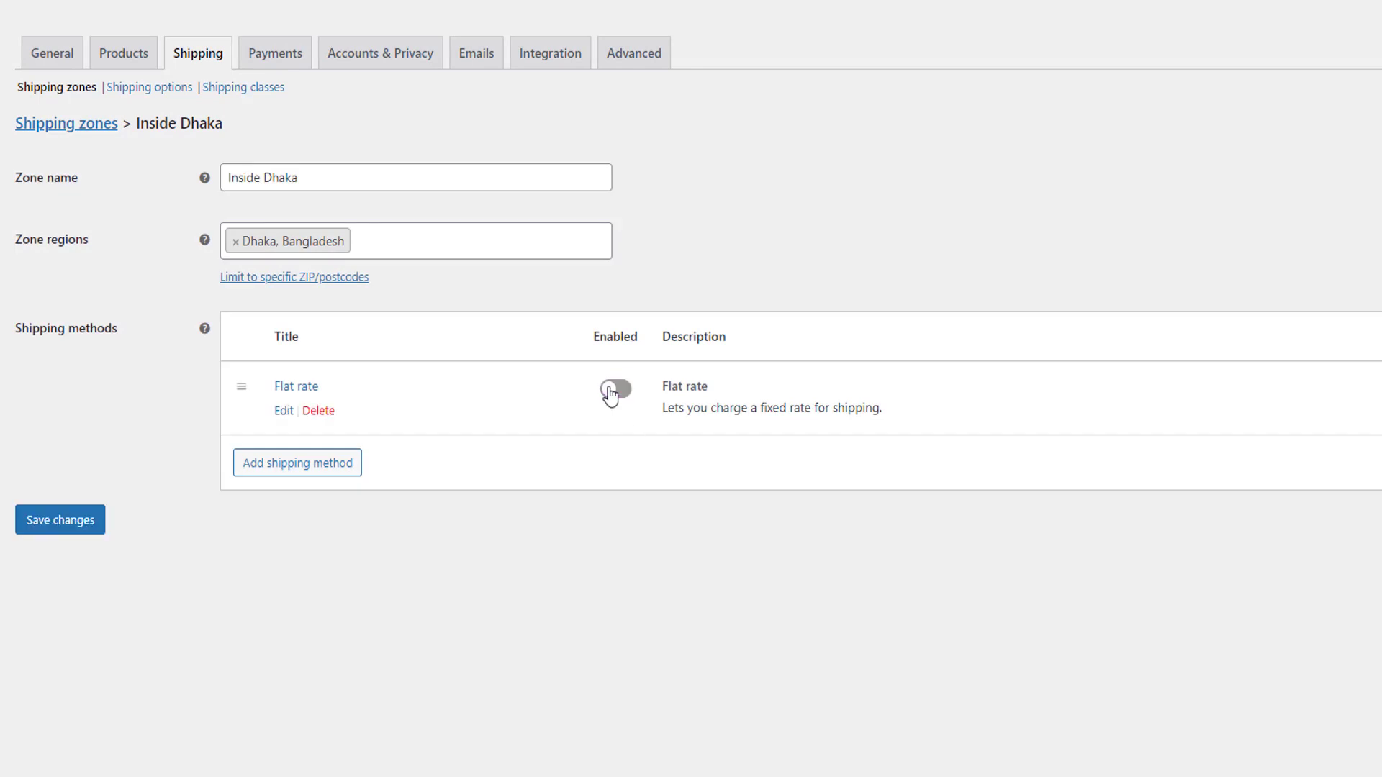
pyautogui.click(610, 392)
pyautogui.click(72, 523)
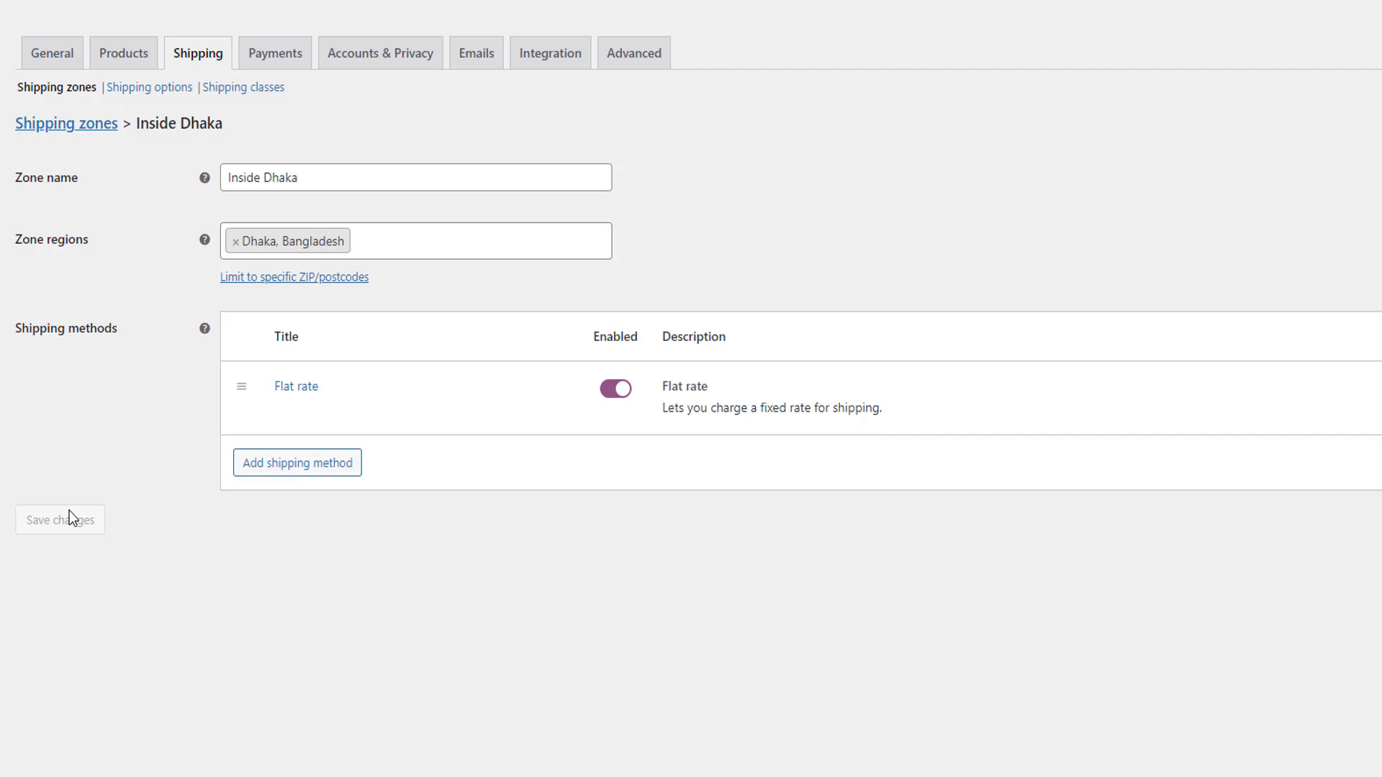
# Enable the Cash on delivery payment method and save the payment settings.
pyautogui.click(272, 63)
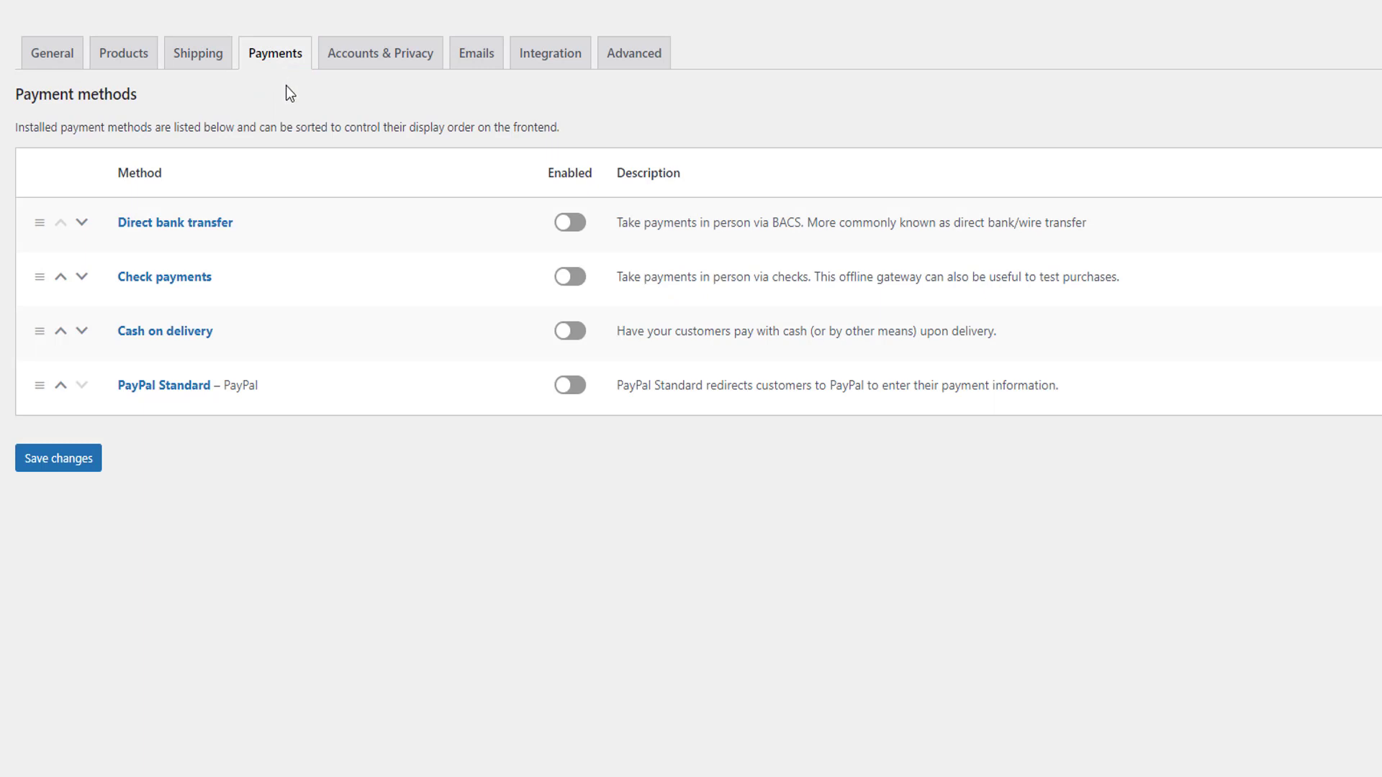
pyautogui.click(571, 335)
pyautogui.click(85, 470)
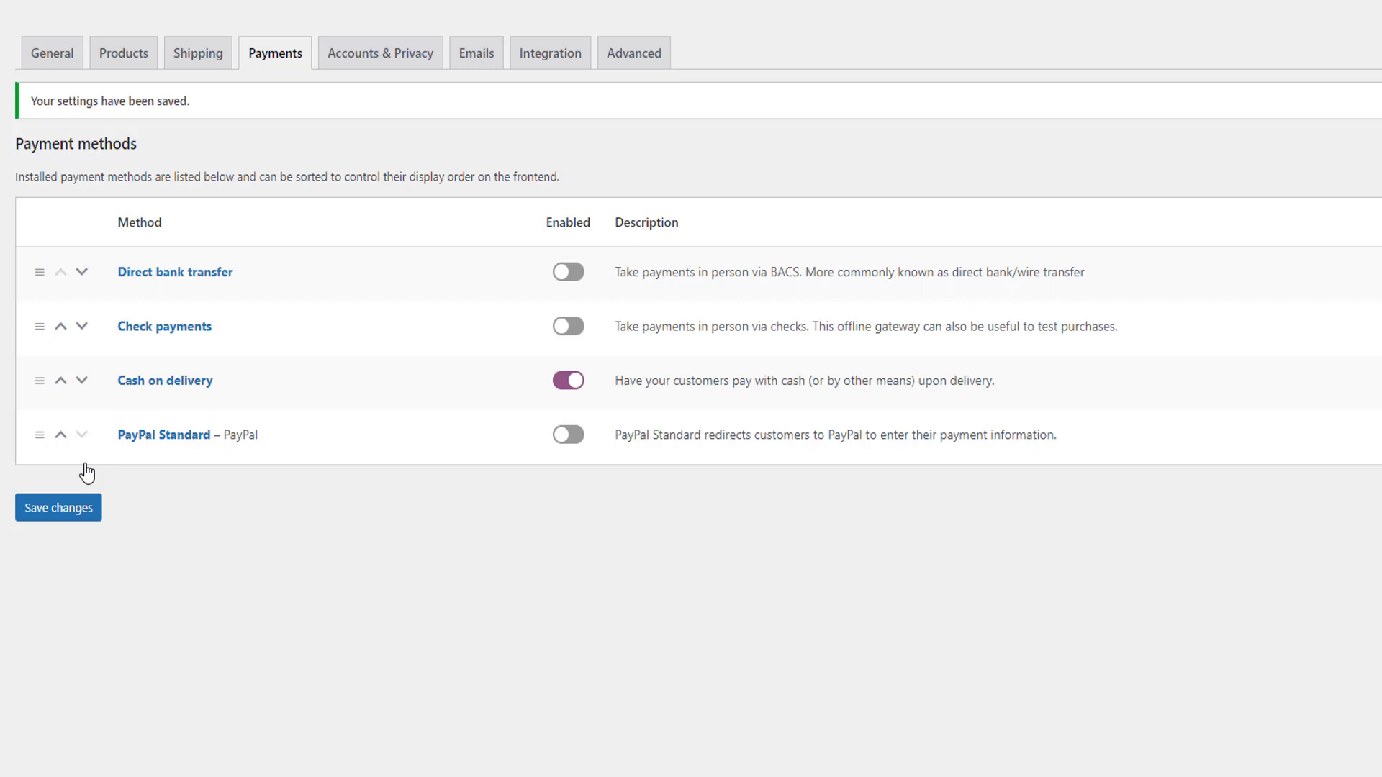
# In the accounts and privacy settings, disallow orders without an account and allow logging into an existing account during checkout.
pyautogui.click(375, 68)
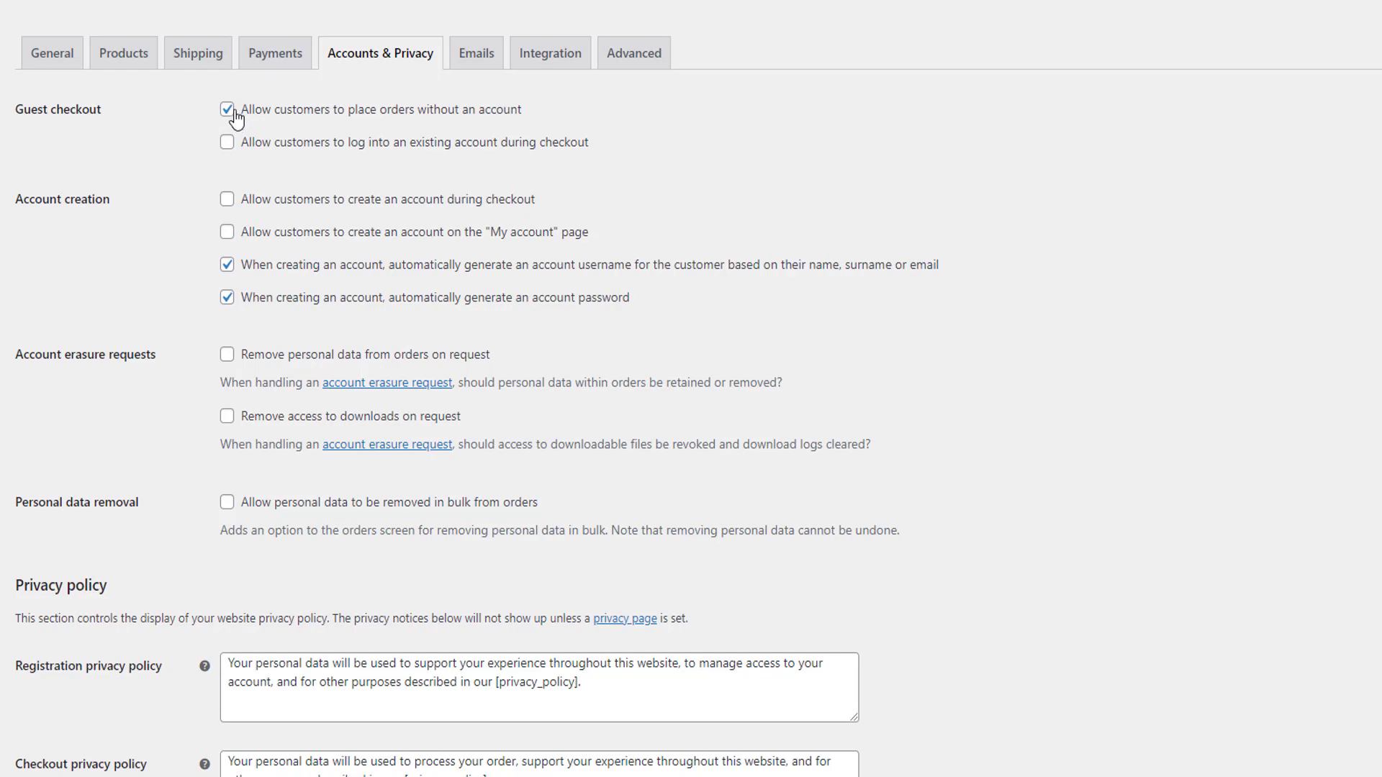
pyautogui.click(227, 110)
pyautogui.click(232, 143)
# Allow account creation during checkout and on the "My account" page, turn off automatic username and password generation, and save.
pyautogui.click(227, 202)
pyautogui.click(227, 231)
pyautogui.click(228, 266)
pyautogui.click(228, 301)
pyautogui.scroll(-7, 172, 289)
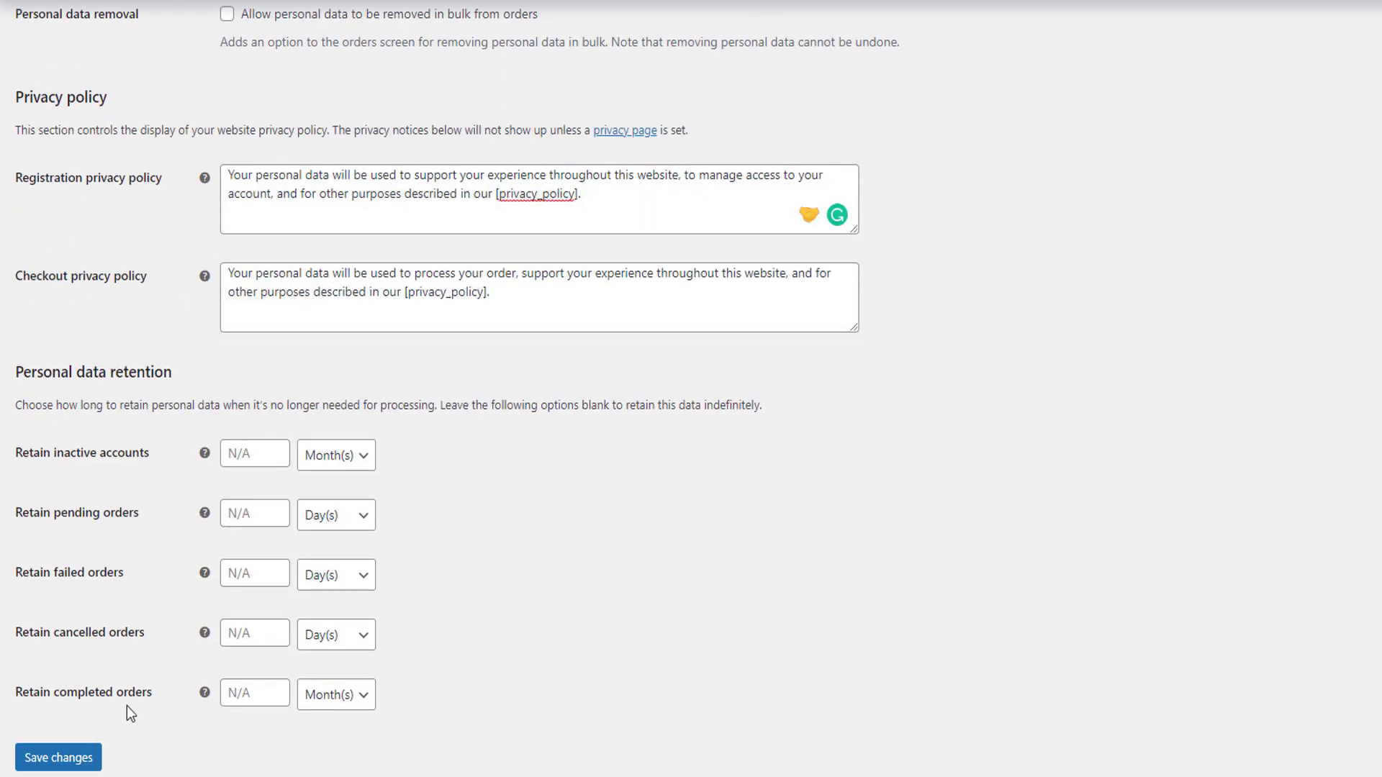
pyautogui.click(70, 758)
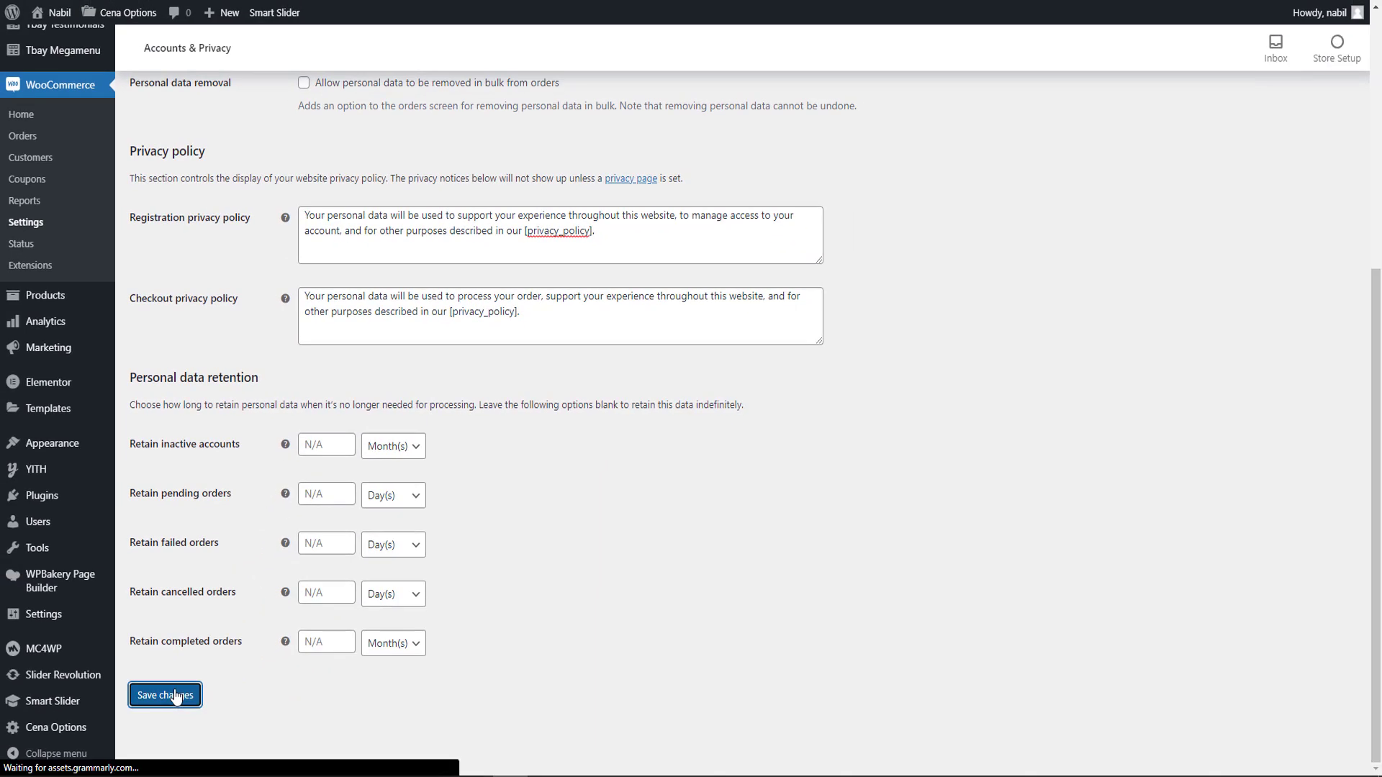
# In the email settings, review the notification recipients, set the "From" name to "Store Name", and save.
pyautogui.click(502, 113)
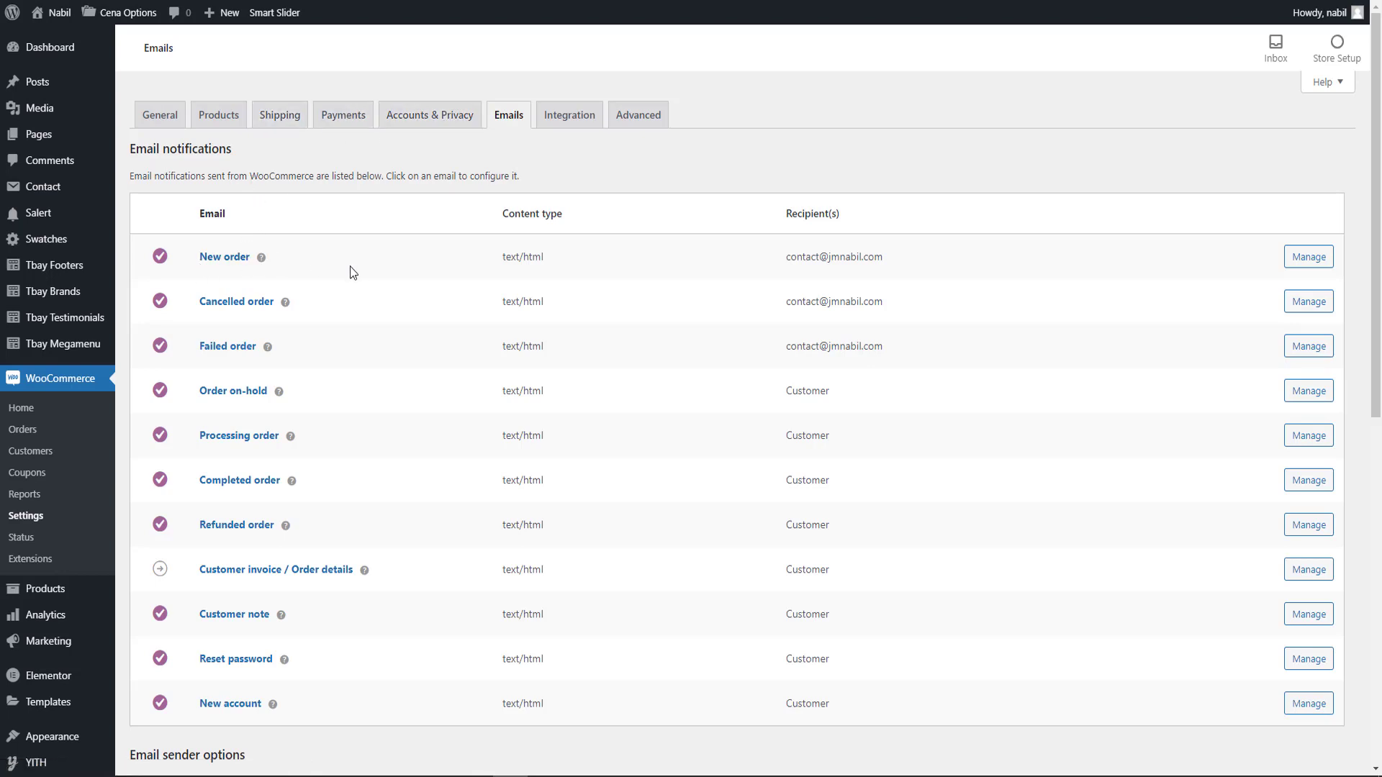
pyautogui.moveTo(785, 272); pyautogui.dragTo(900, 267)
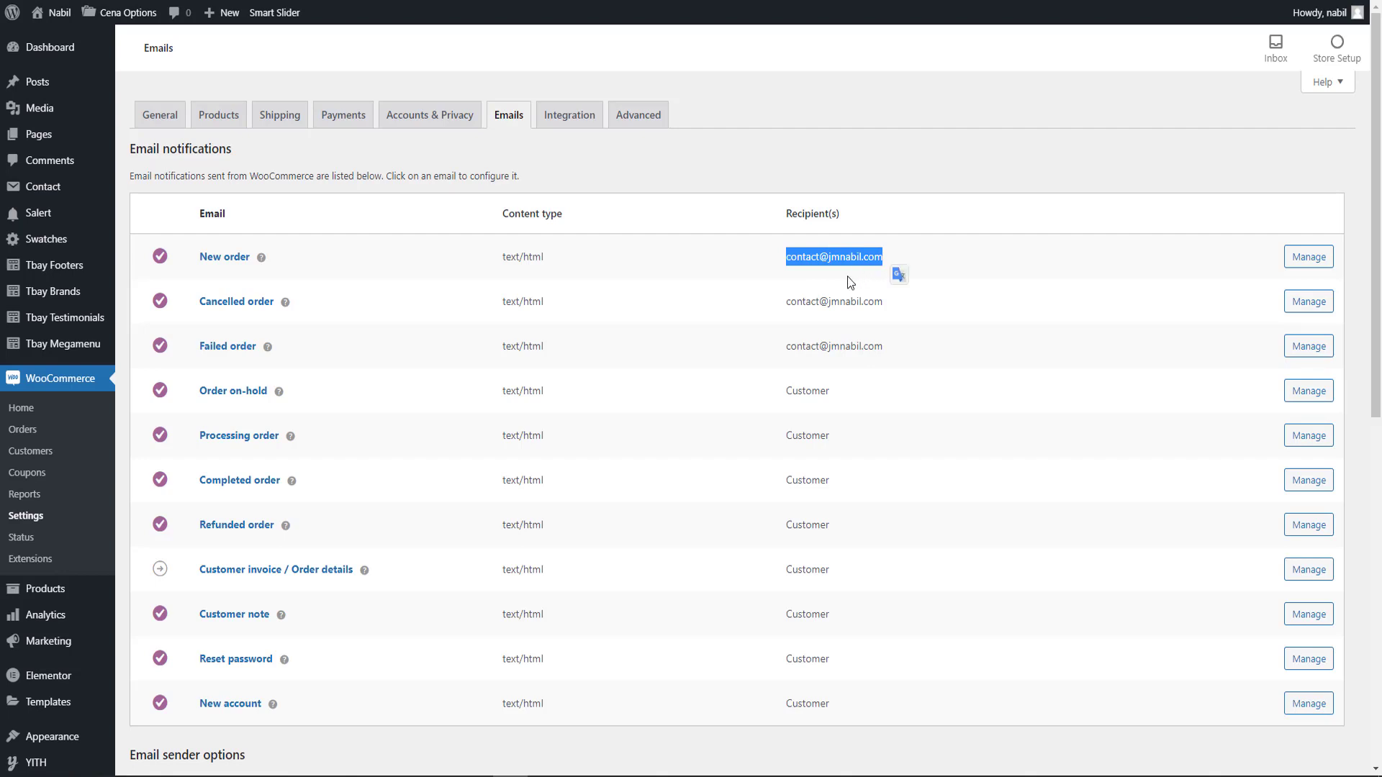
pyautogui.click(855, 279)
pyautogui.scroll(-2, 390, 356)
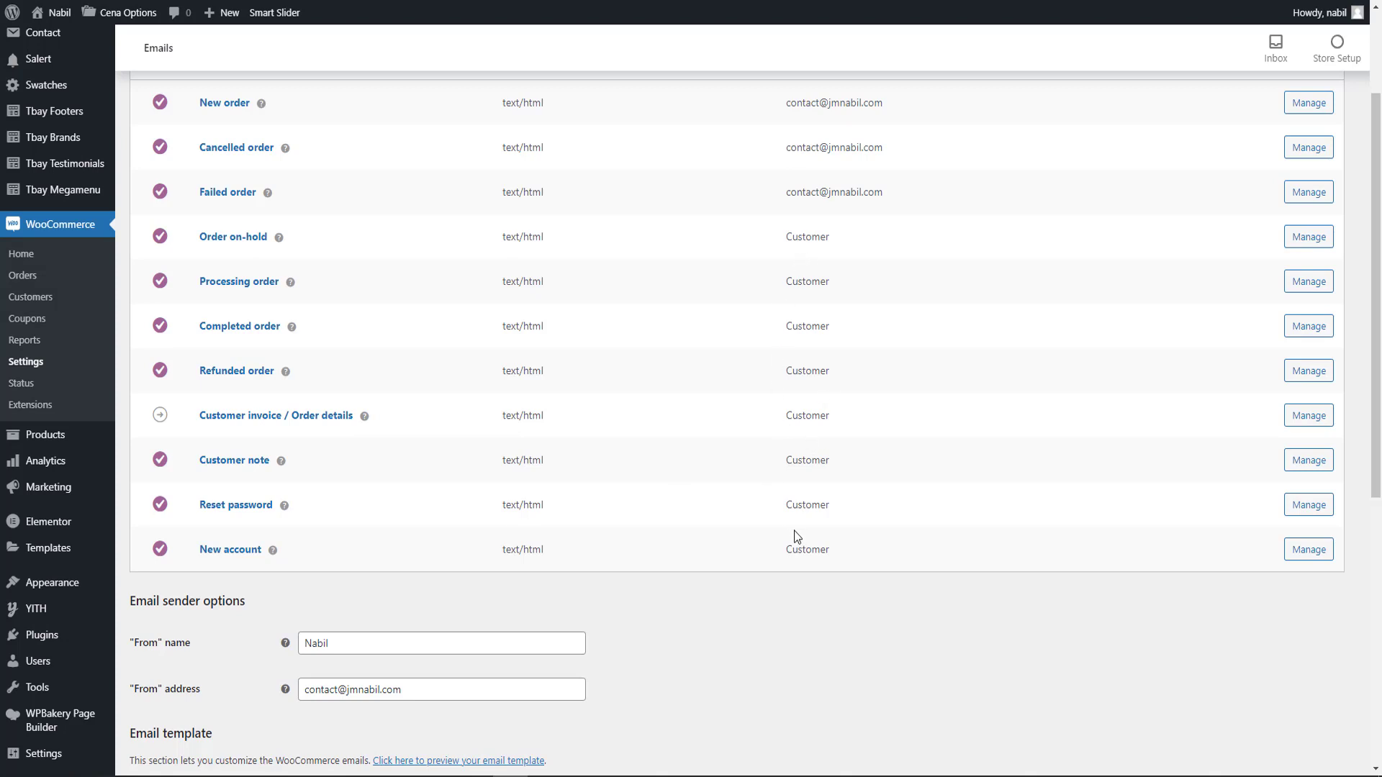
pyautogui.scroll(2, 794, 530)
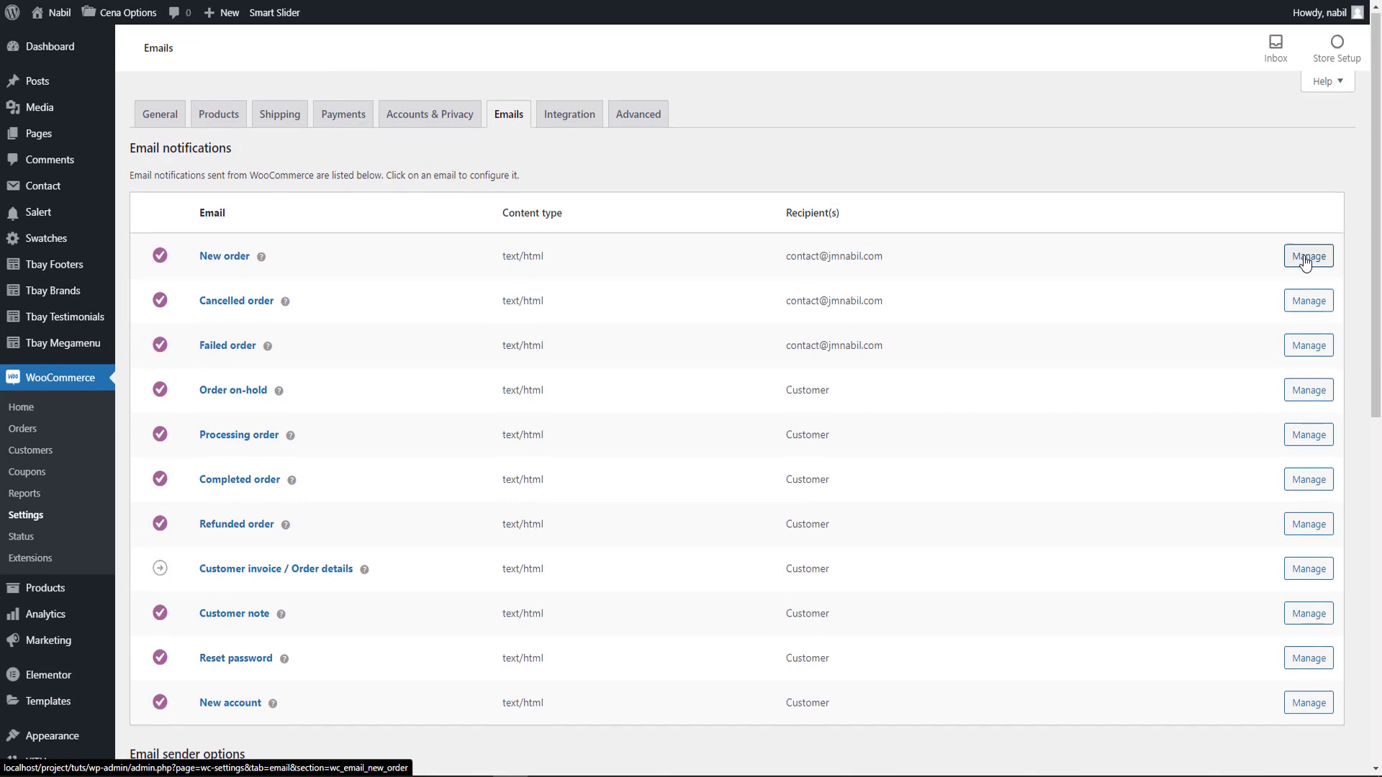
pyautogui.scroll(-5, 1307, 263)
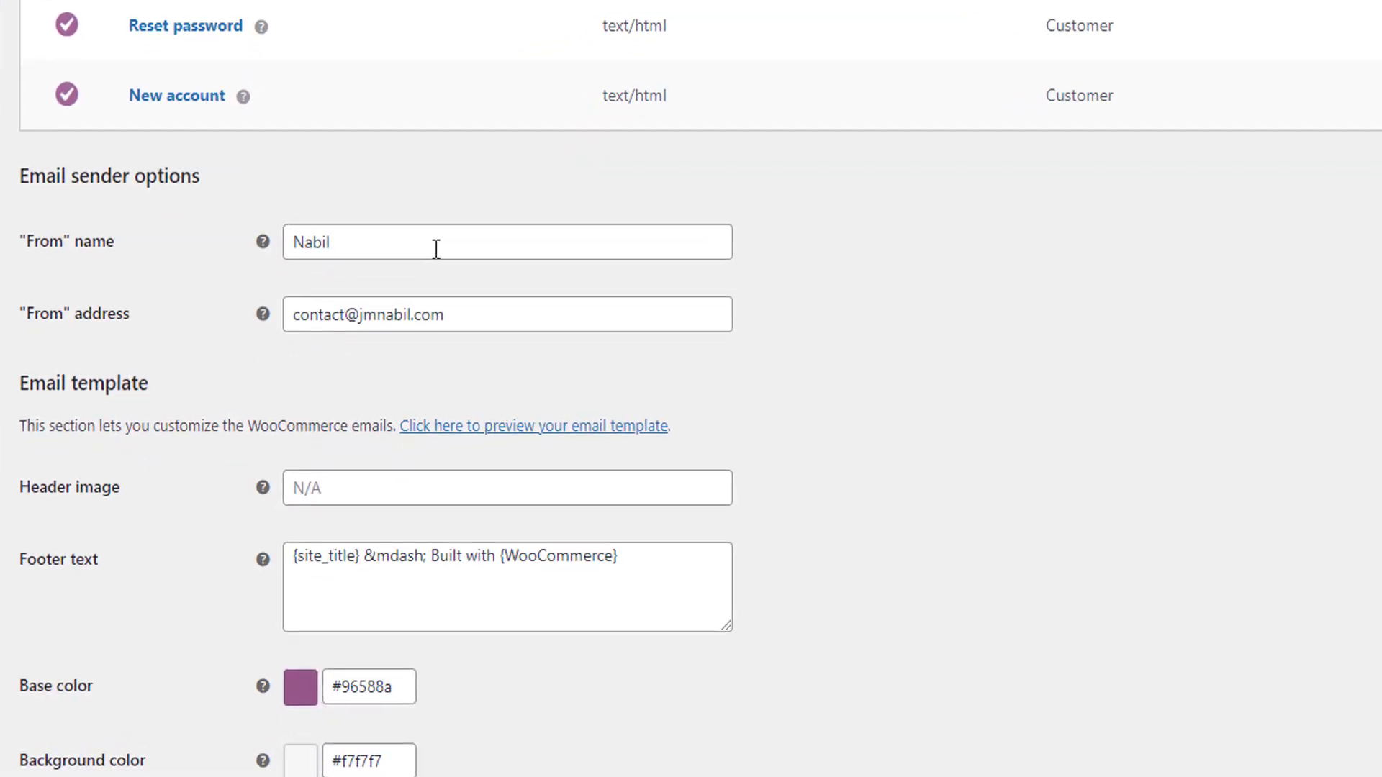
pyautogui.tripleClick(496, 235)
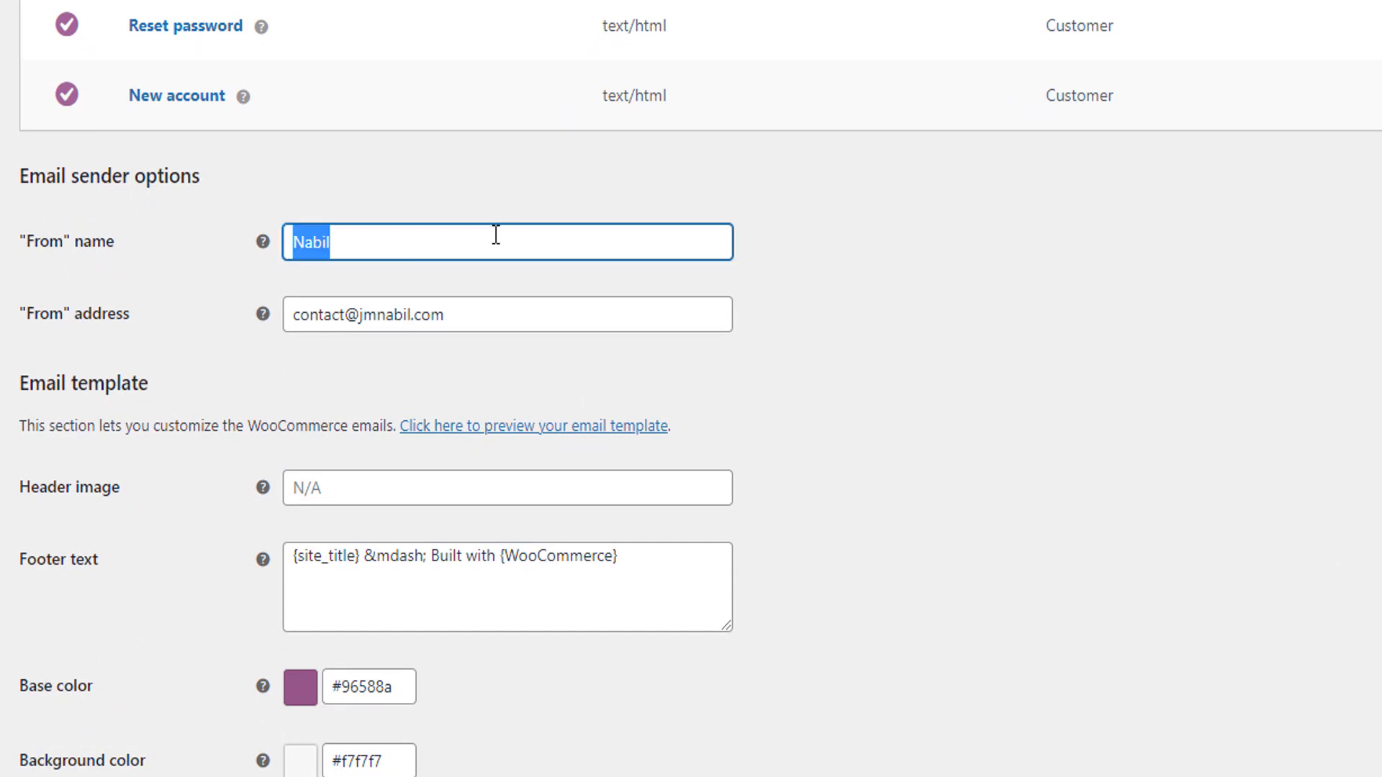
pyautogui.write('Store Name')
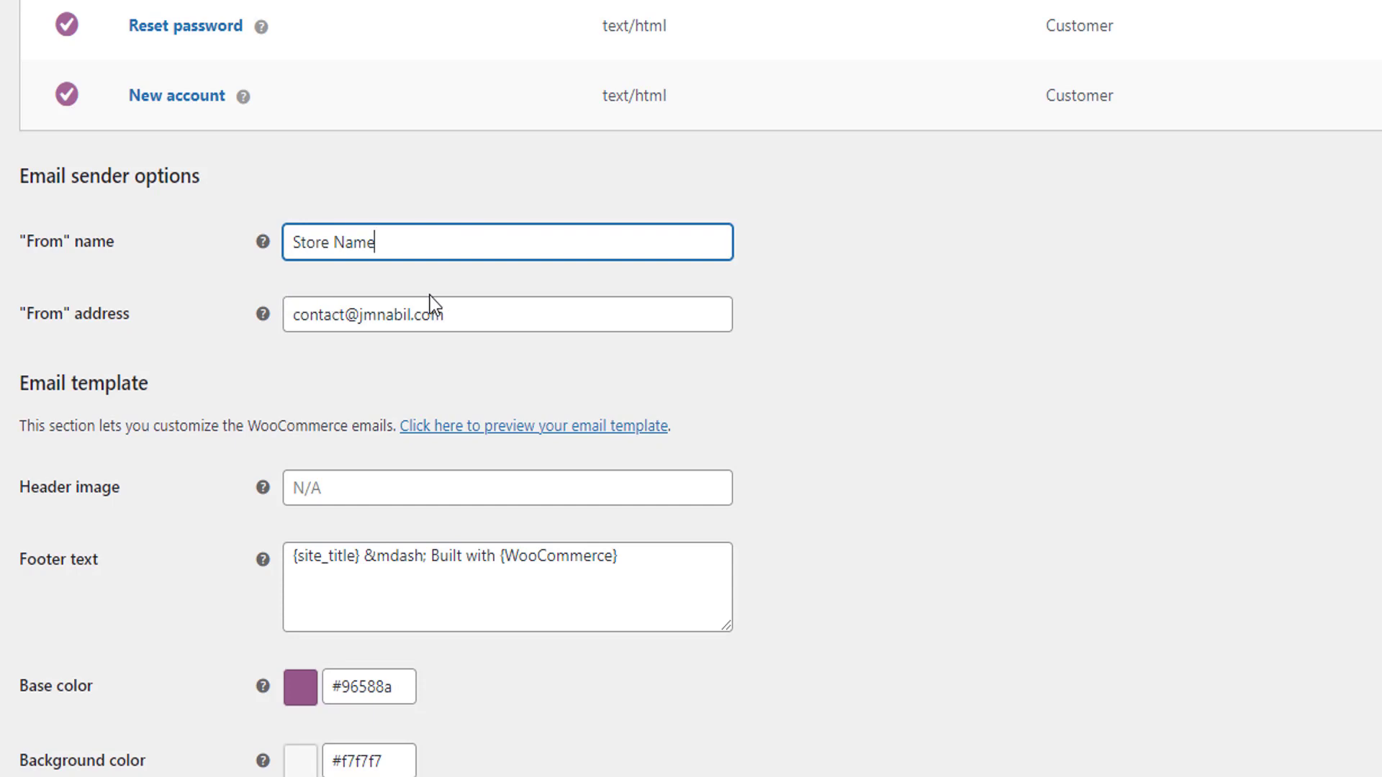
pyautogui.click(455, 307)
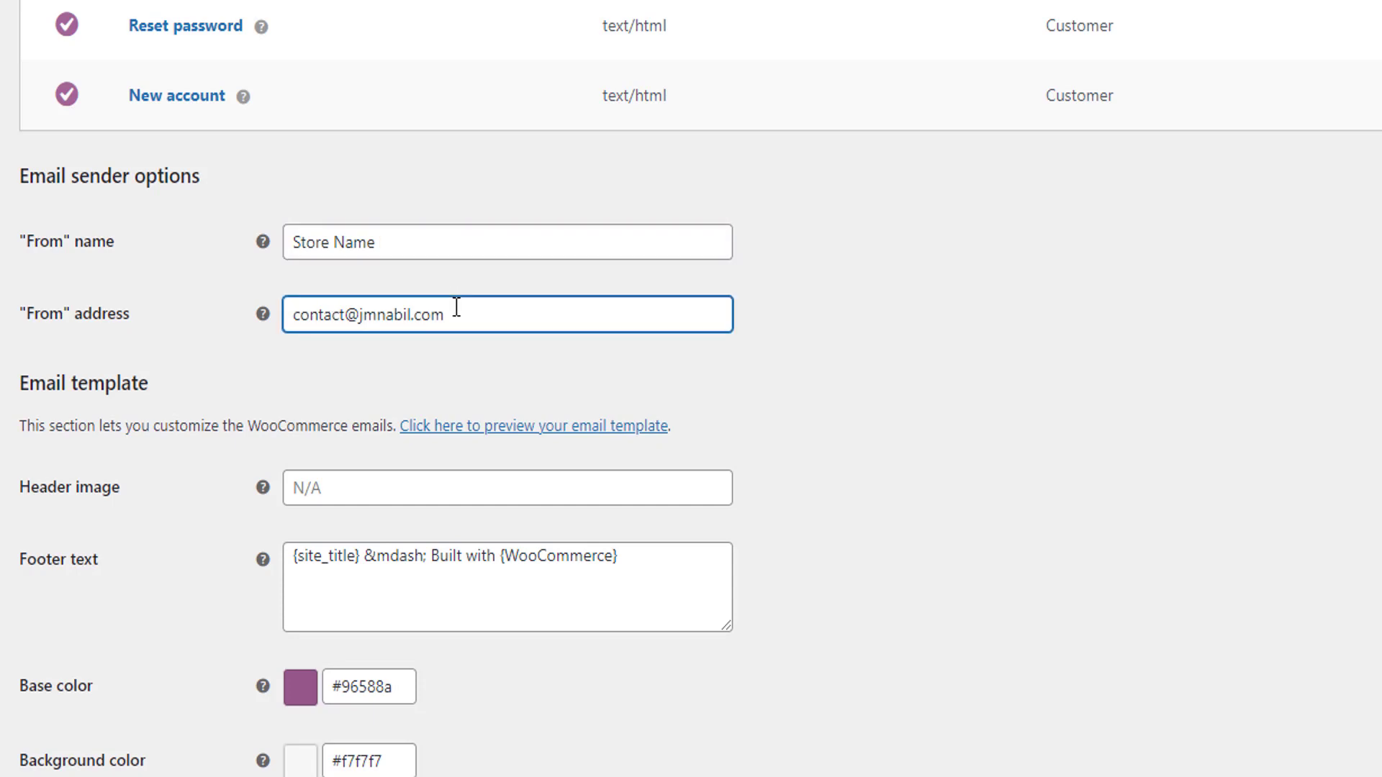
pyautogui.scroll(-6, 456, 309)
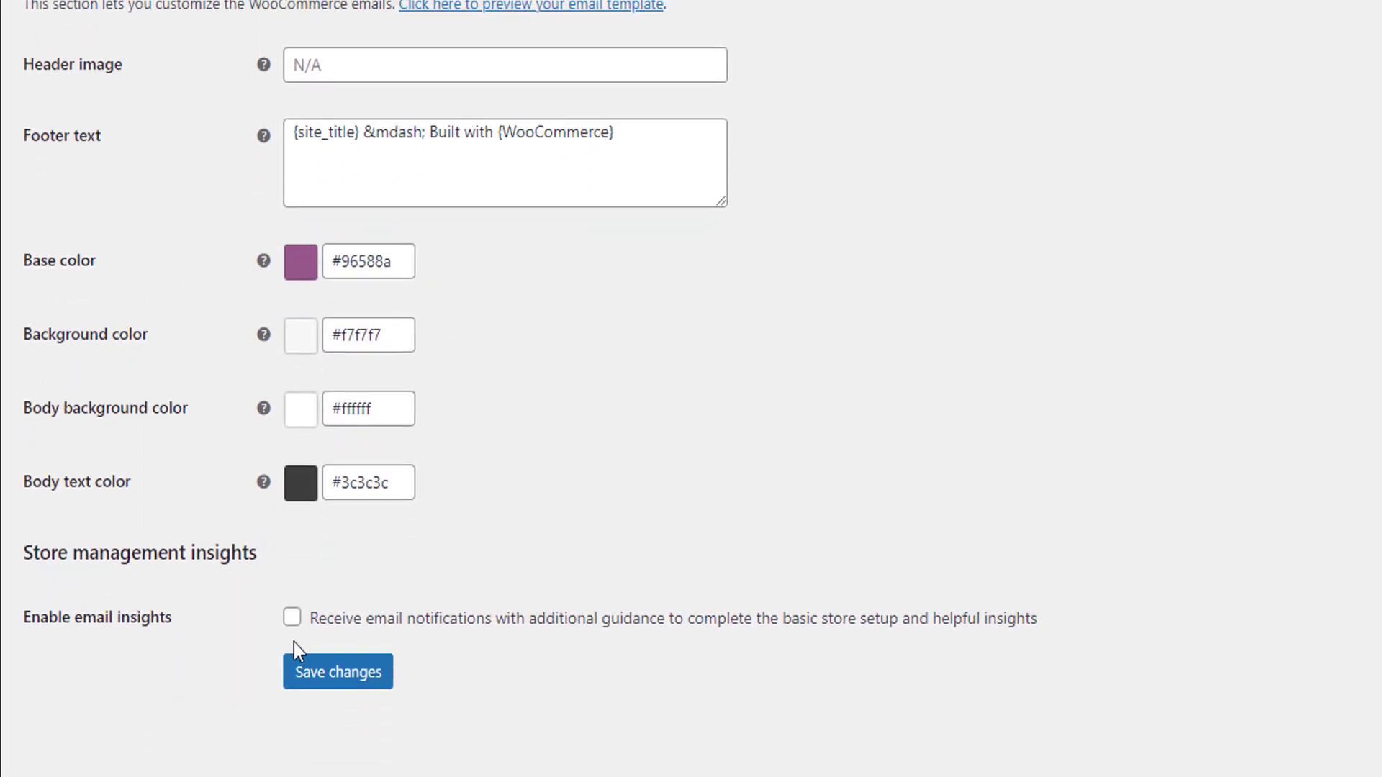
pyautogui.click(337, 671)
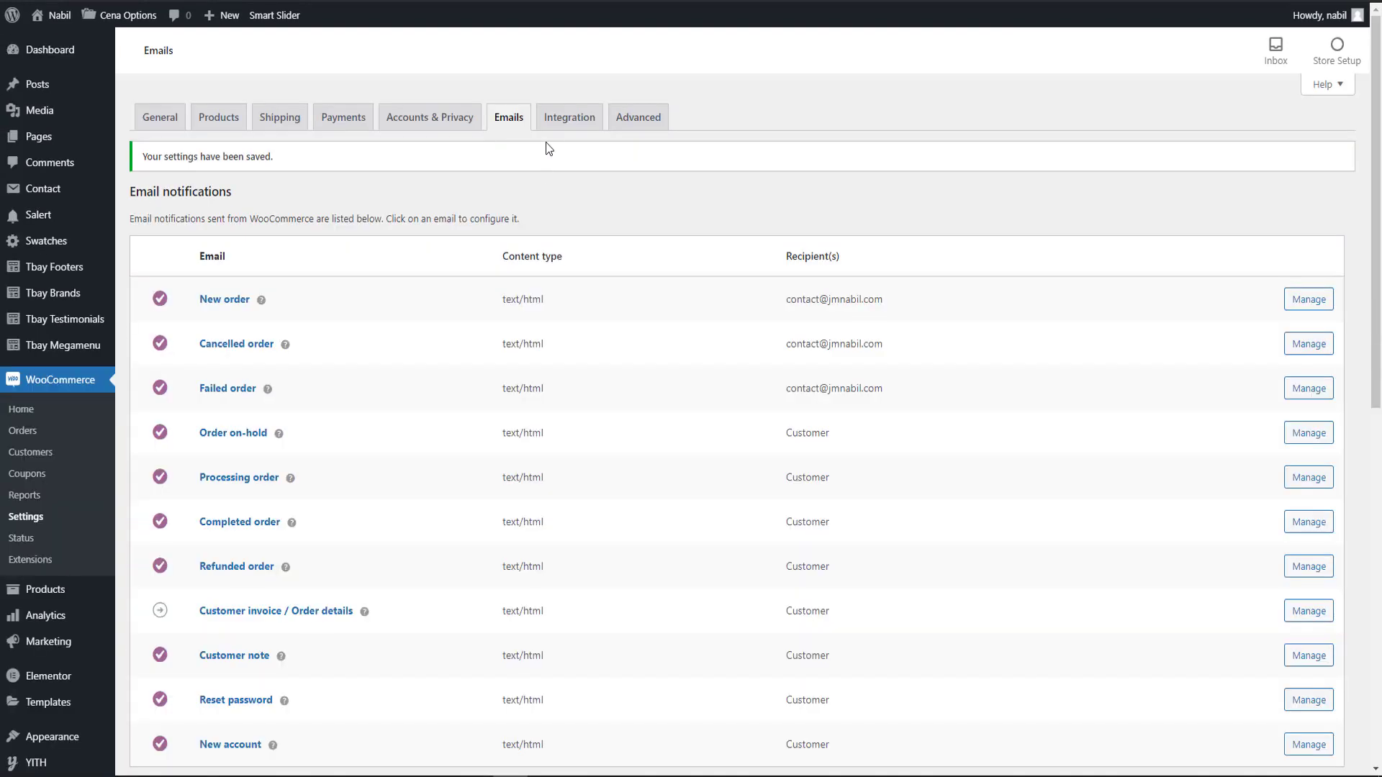
# Review the integration settings and the advanced page setup, including the cart, checkout and account page assignments and the endpoints.
pyautogui.click(552, 129)
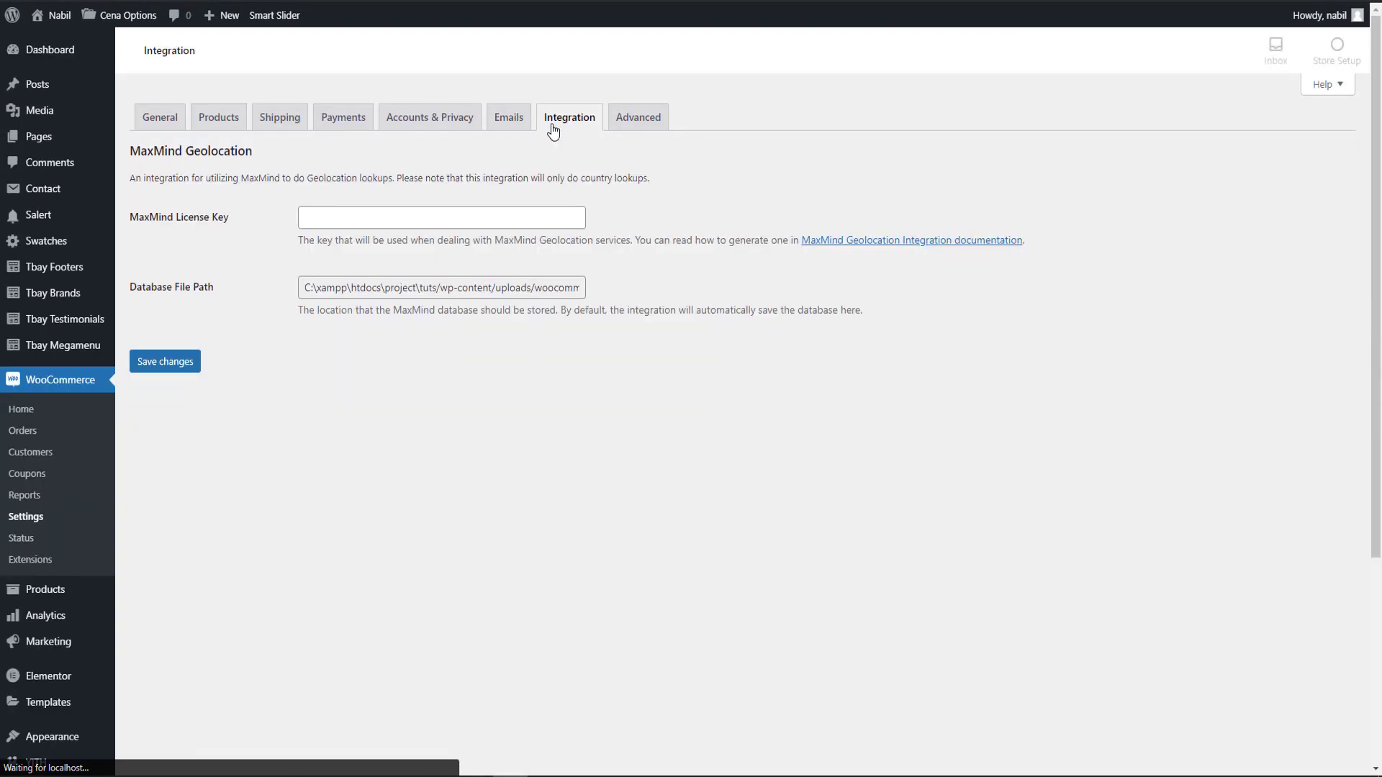
pyautogui.click(632, 122)
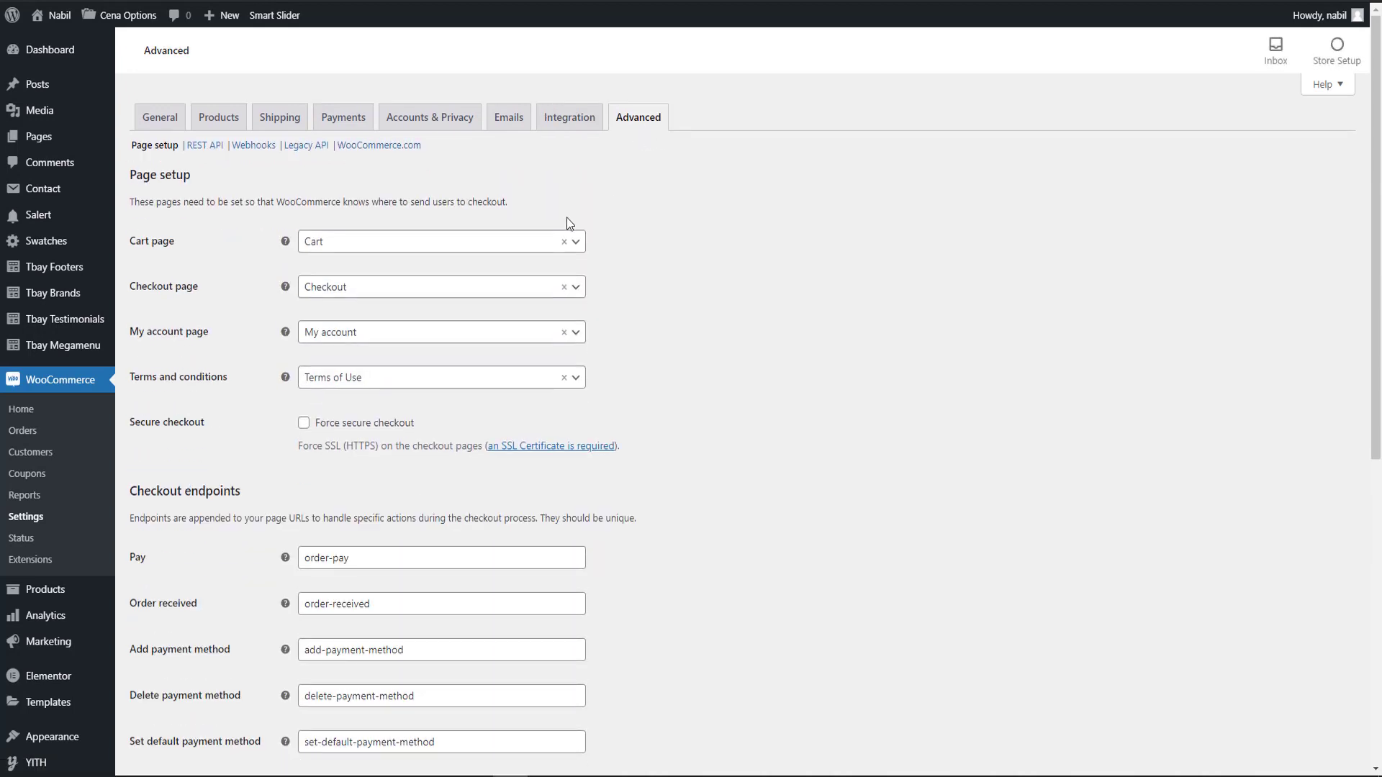
pyautogui.click(436, 241)
pyautogui.scroll(-2, 418, 332)
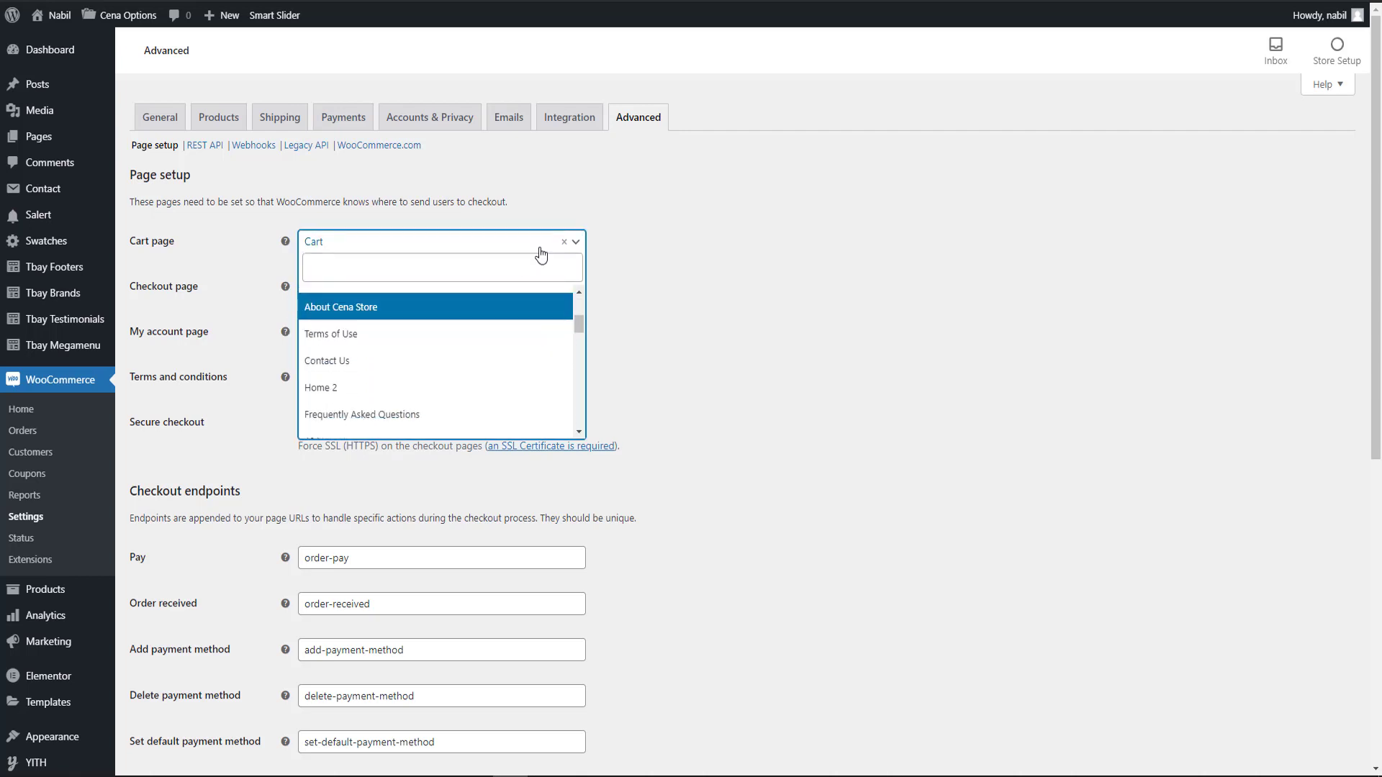
pyautogui.click(560, 211)
pyautogui.scroll(-1, 503, 230)
pyautogui.click(393, 258)
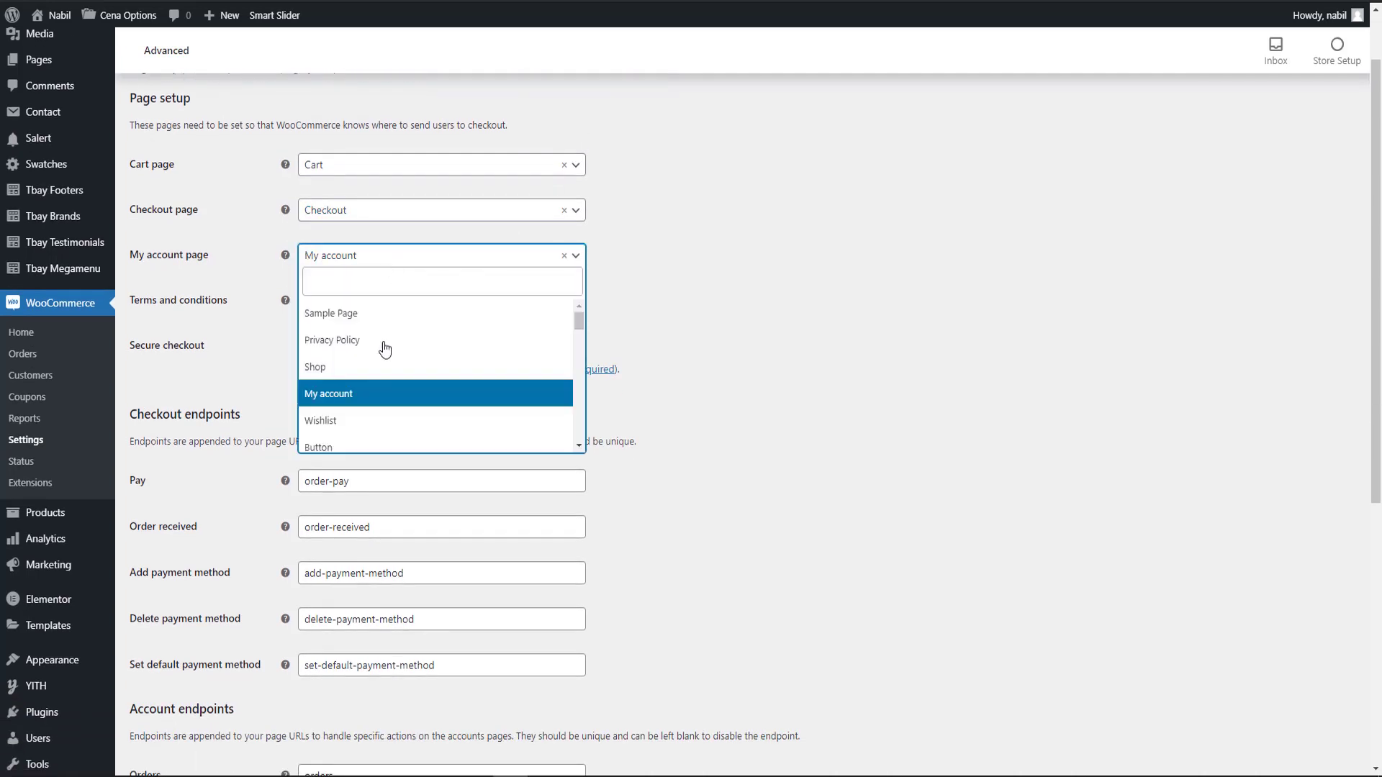
pyautogui.click(793, 299)
pyautogui.scroll(-6, 793, 299)
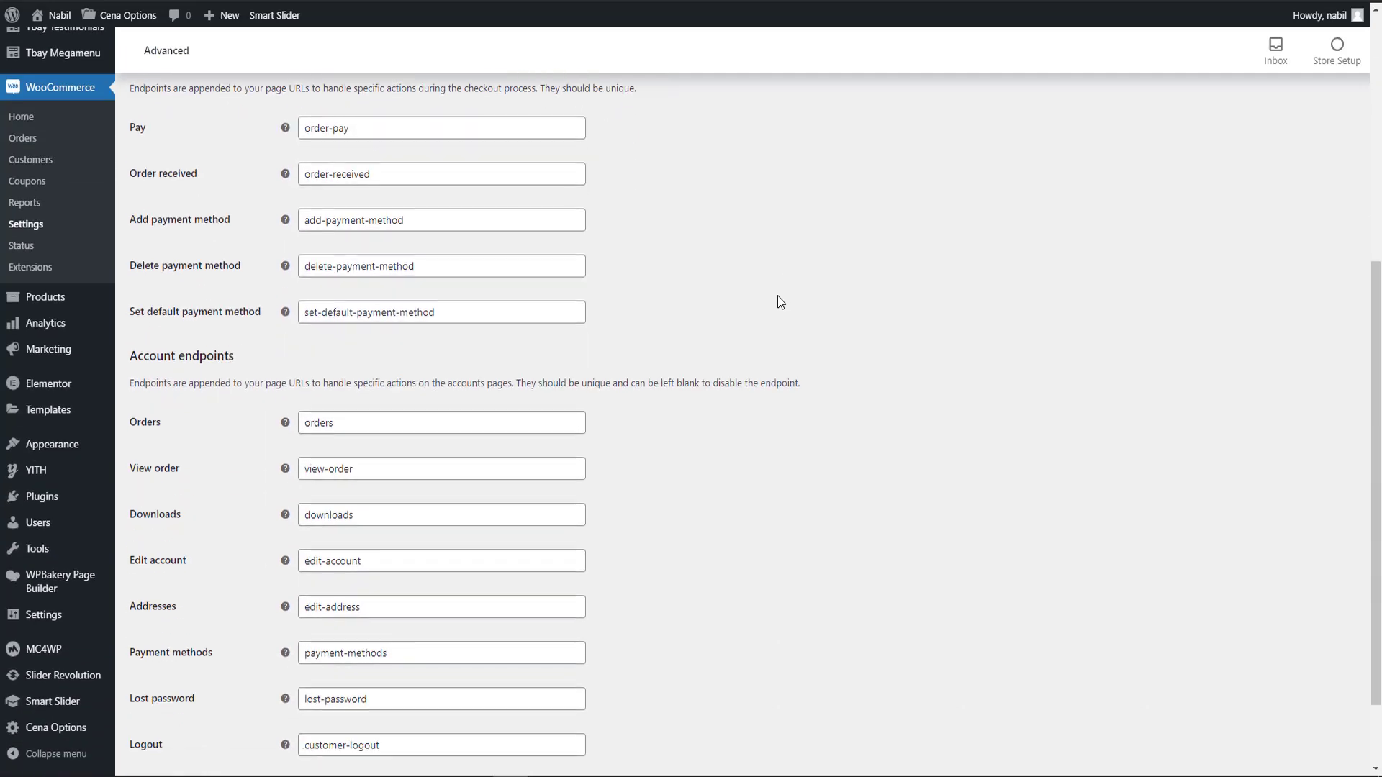
pyautogui.scroll(7, 727, 321)
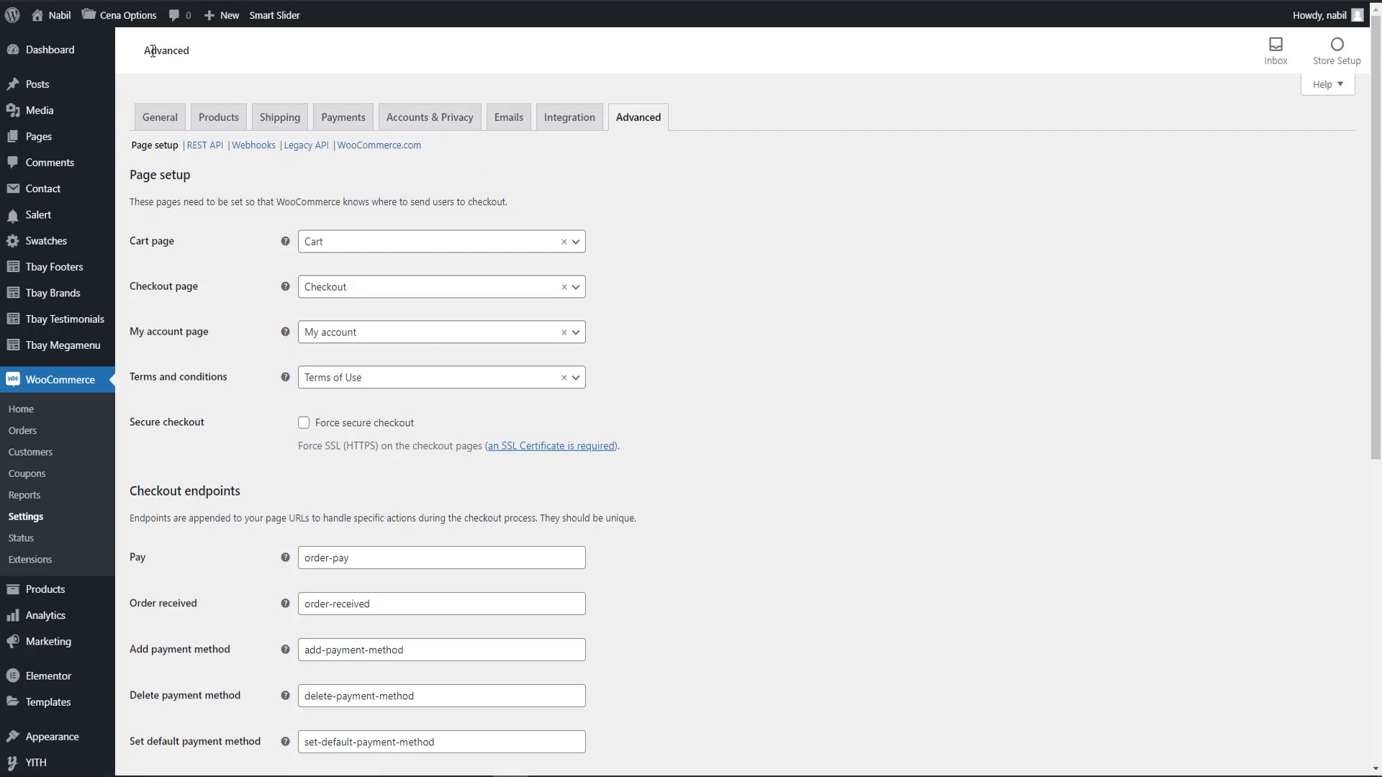
# Visit the storefront and open the Samsung Notebook 9 Pro product page from the featured products.
pyautogui.moveTo(58, 15)
pyautogui.click(70, 45)
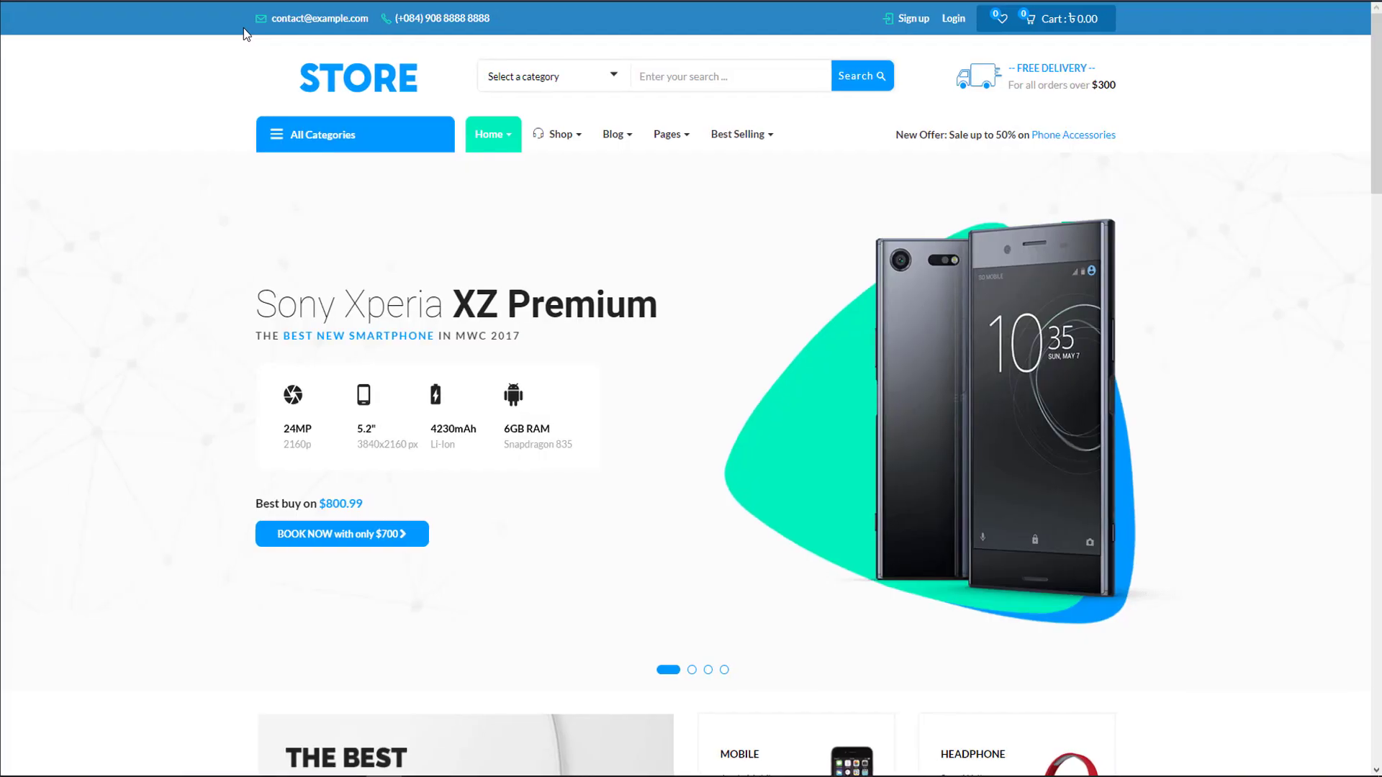
pyautogui.scroll(-13, 357, 282)
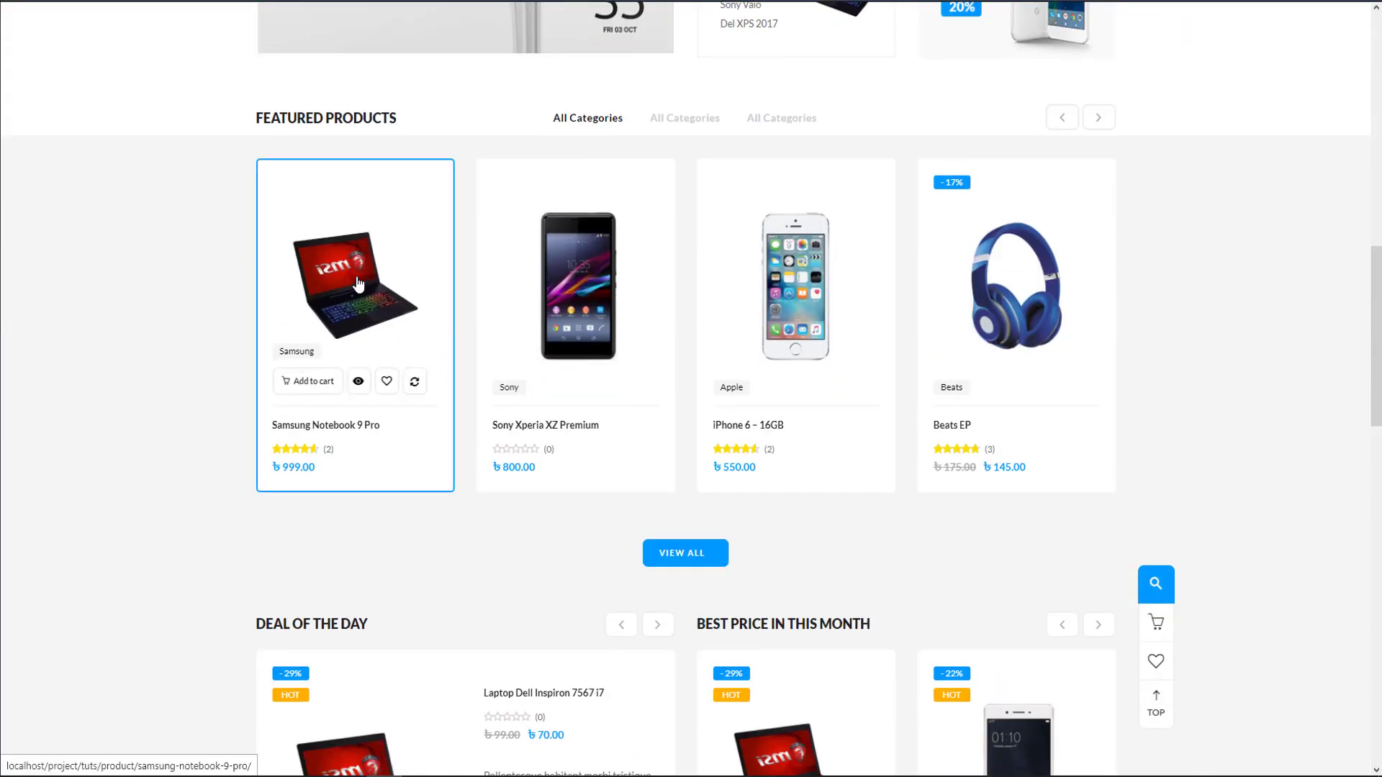
pyautogui.click(358, 282)
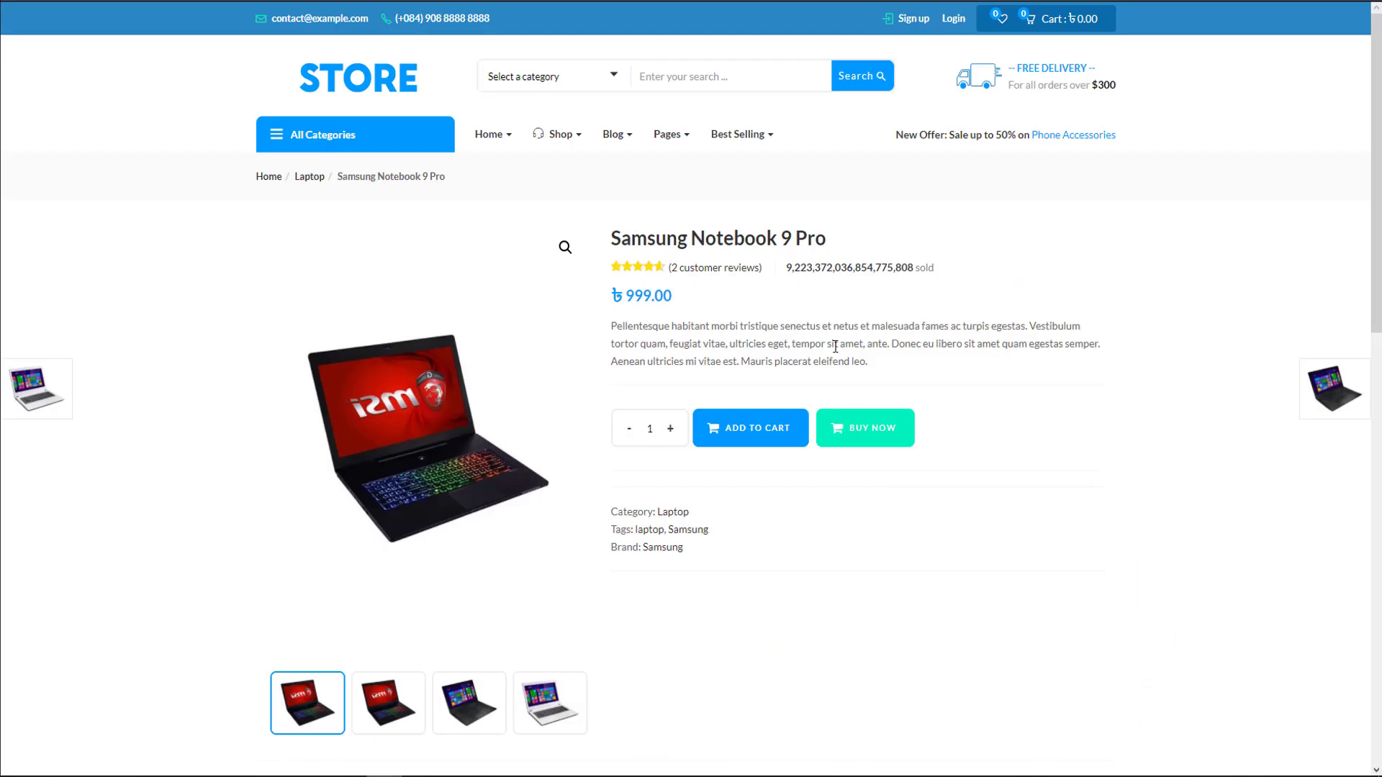
# Examine the product's customer reviews and the note on who may leave a review.
pyautogui.click(697, 270)
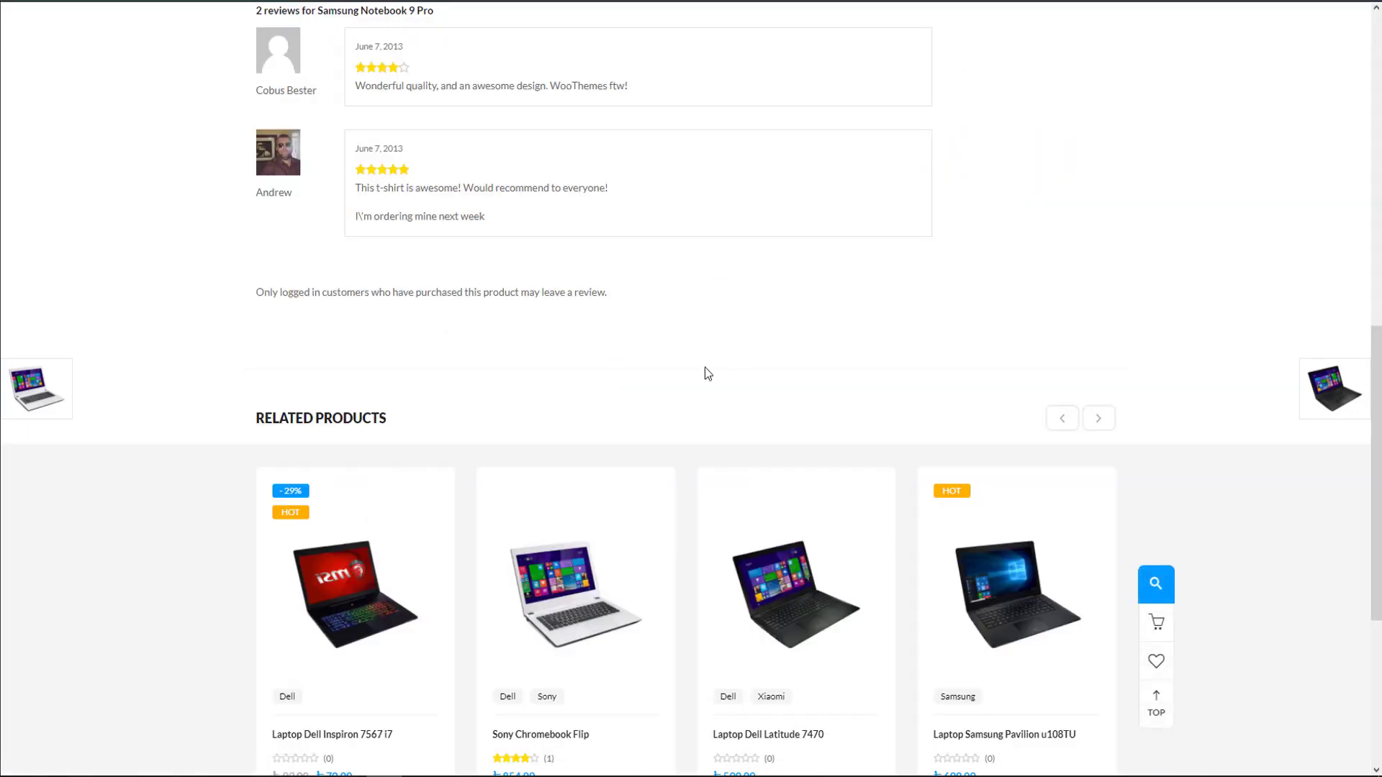
pyautogui.scroll(3, 706, 371)
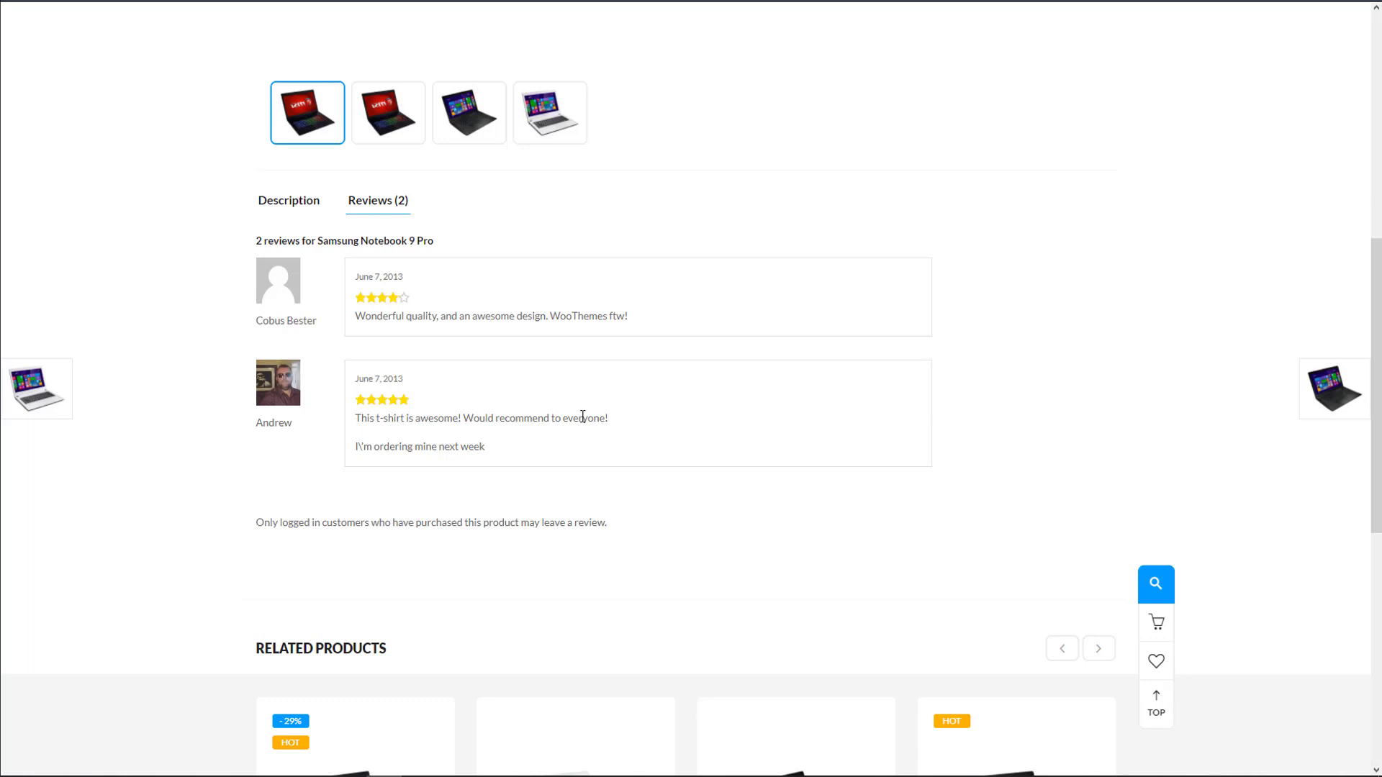
pyautogui.tripleClick(447, 523)
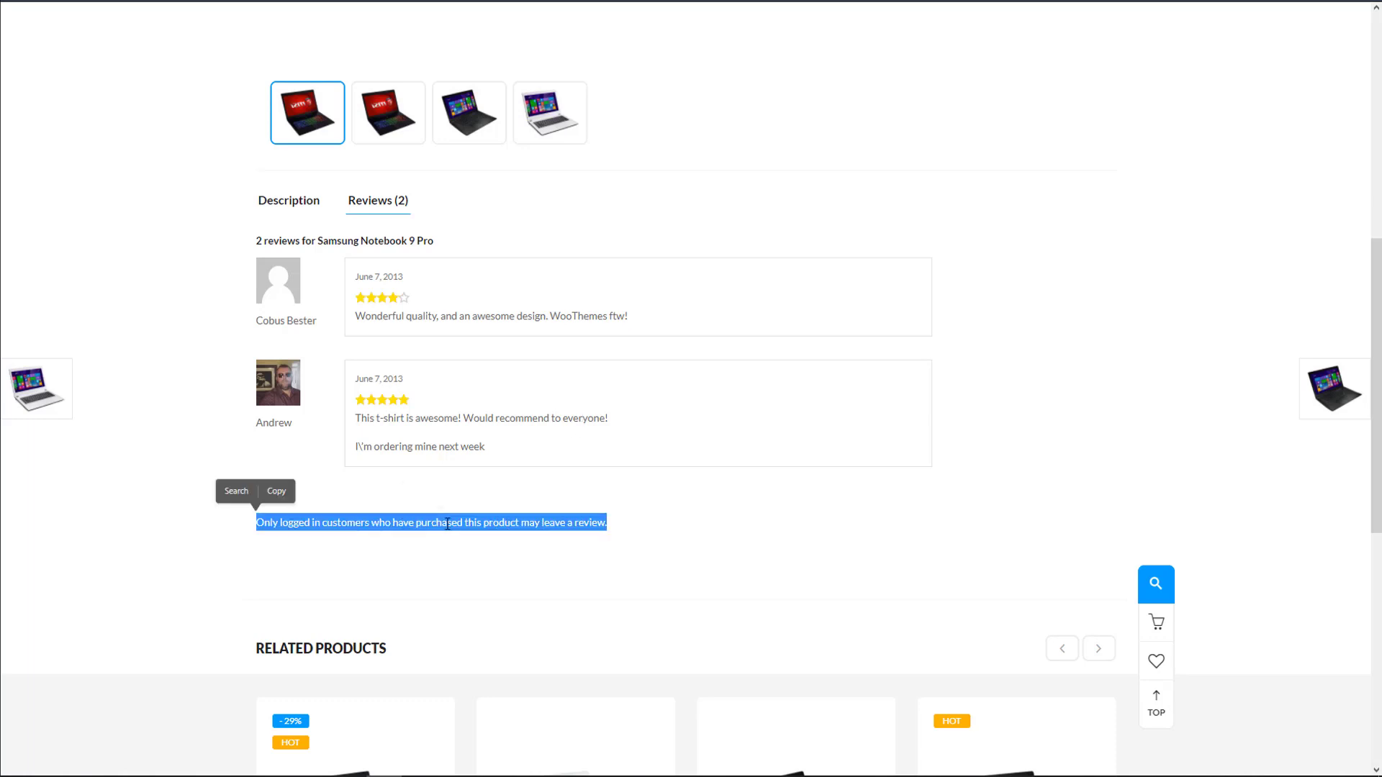
pyautogui.click(456, 507)
pyautogui.scroll(1, 457, 507)
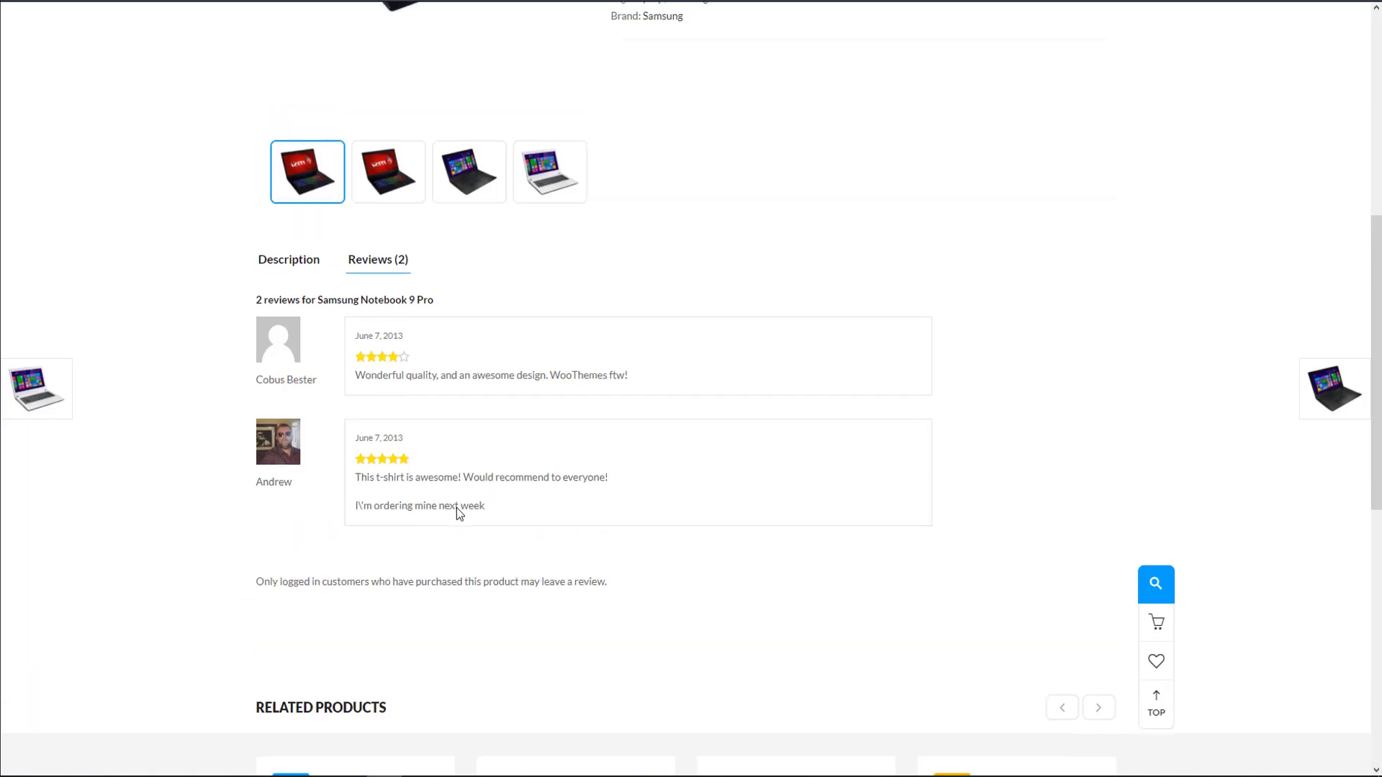
pyautogui.scroll(7, 611, 450)
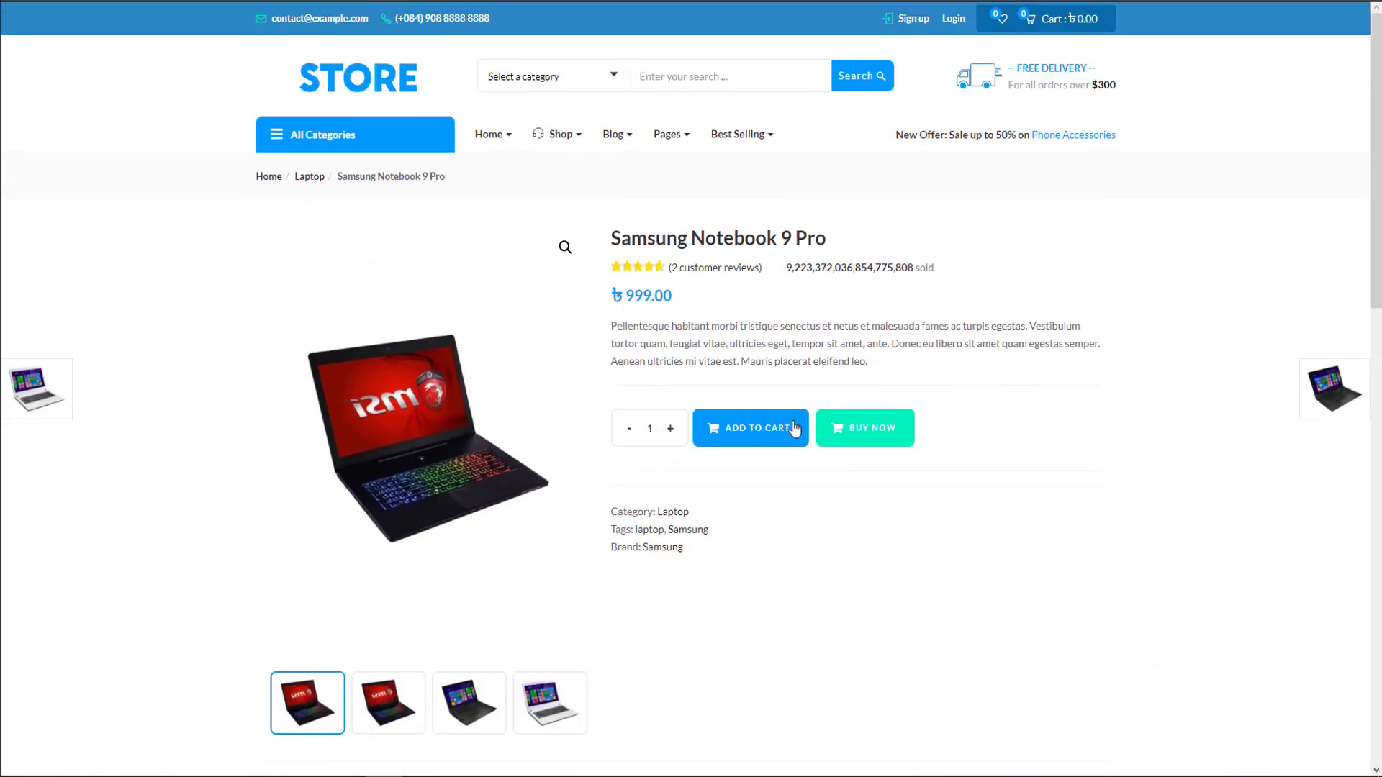
# Add one Samsung Notebook 9 Pro to the cart, view the cart and proceed to checkout.
pyautogui.click(737, 428)
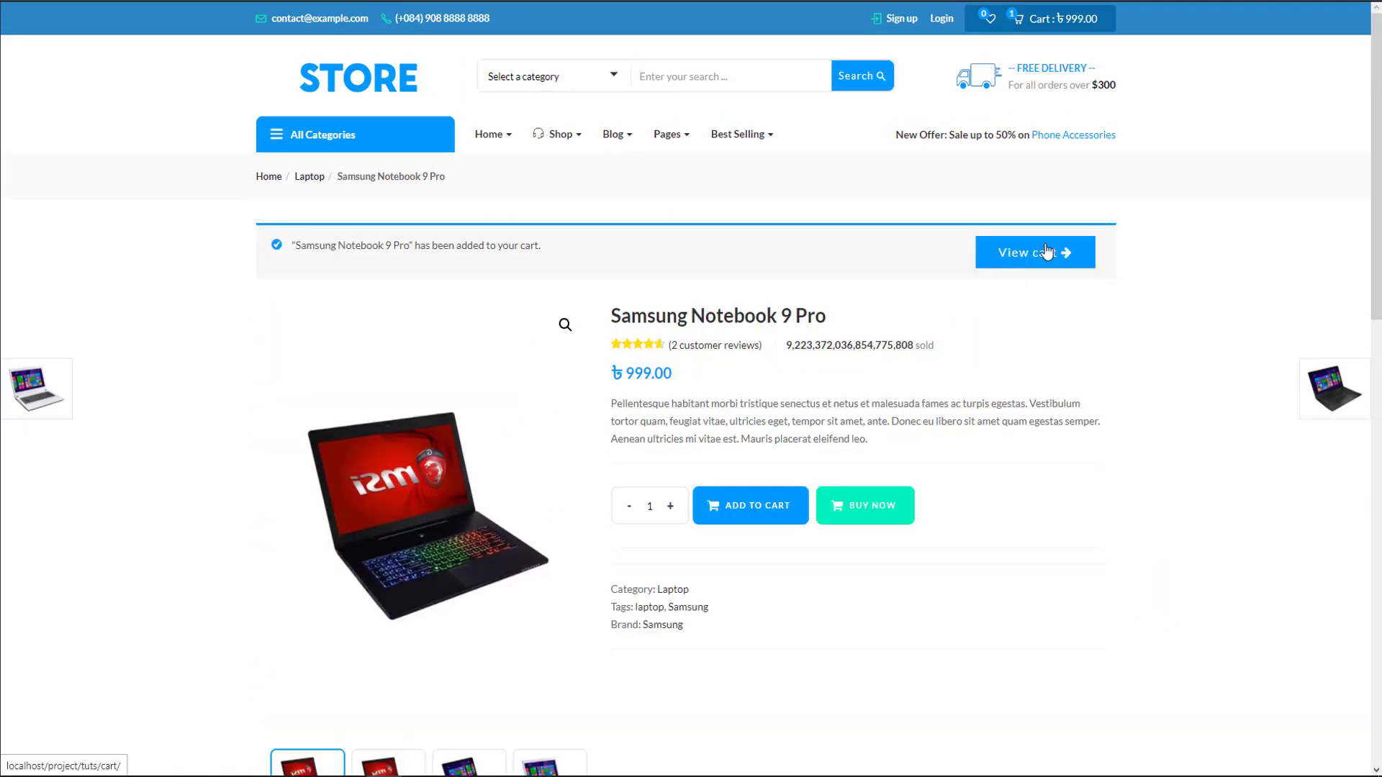
pyautogui.click(1046, 251)
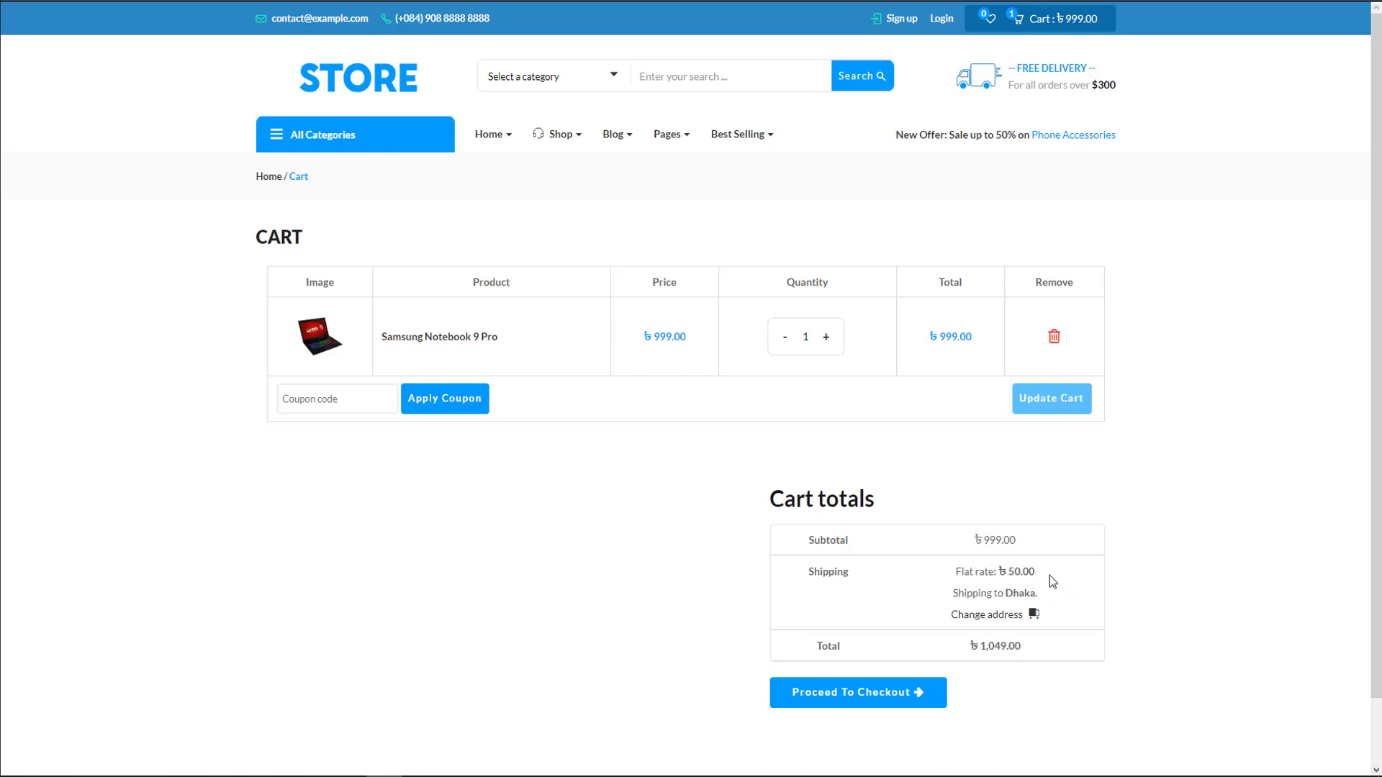
pyautogui.click(807, 694)
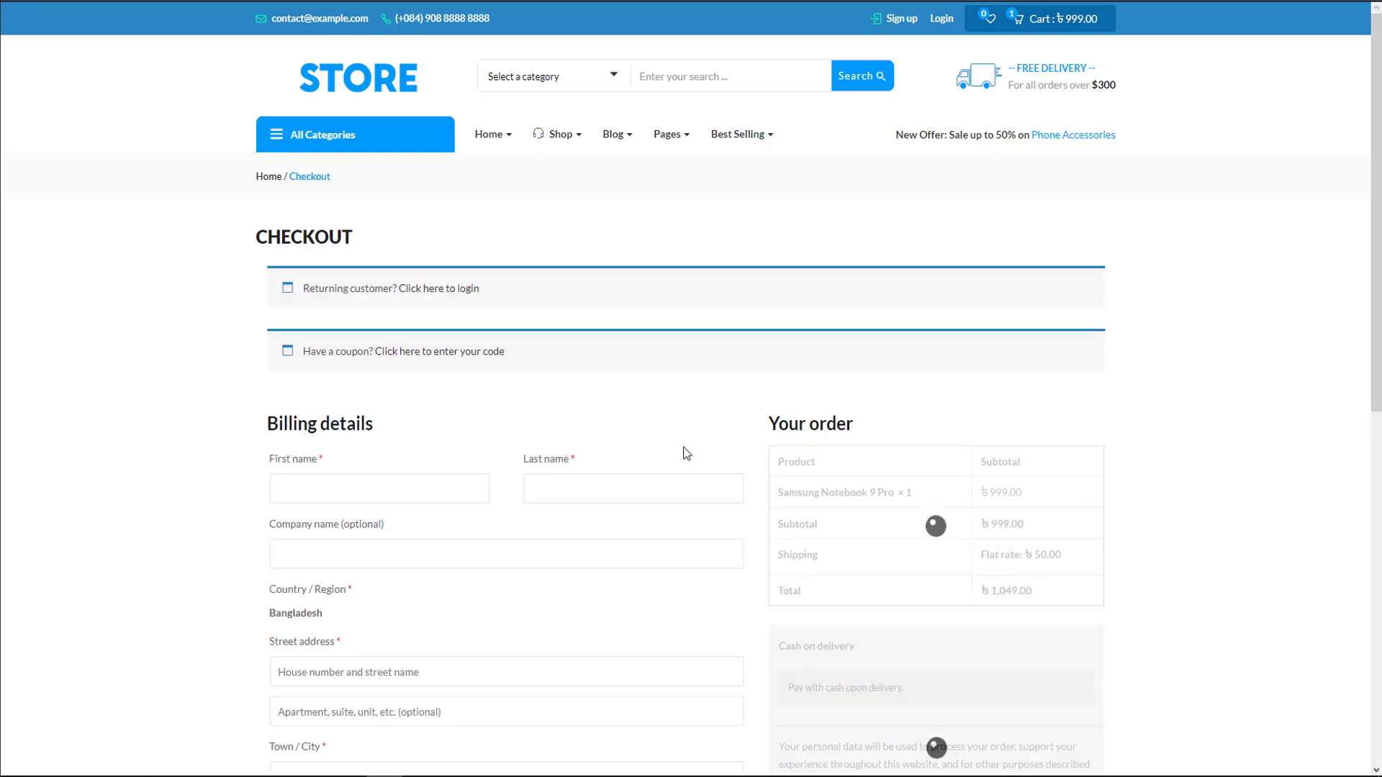
# Expand the returning customer login form and the coupon code form on the checkout page.
pyautogui.click(445, 290)
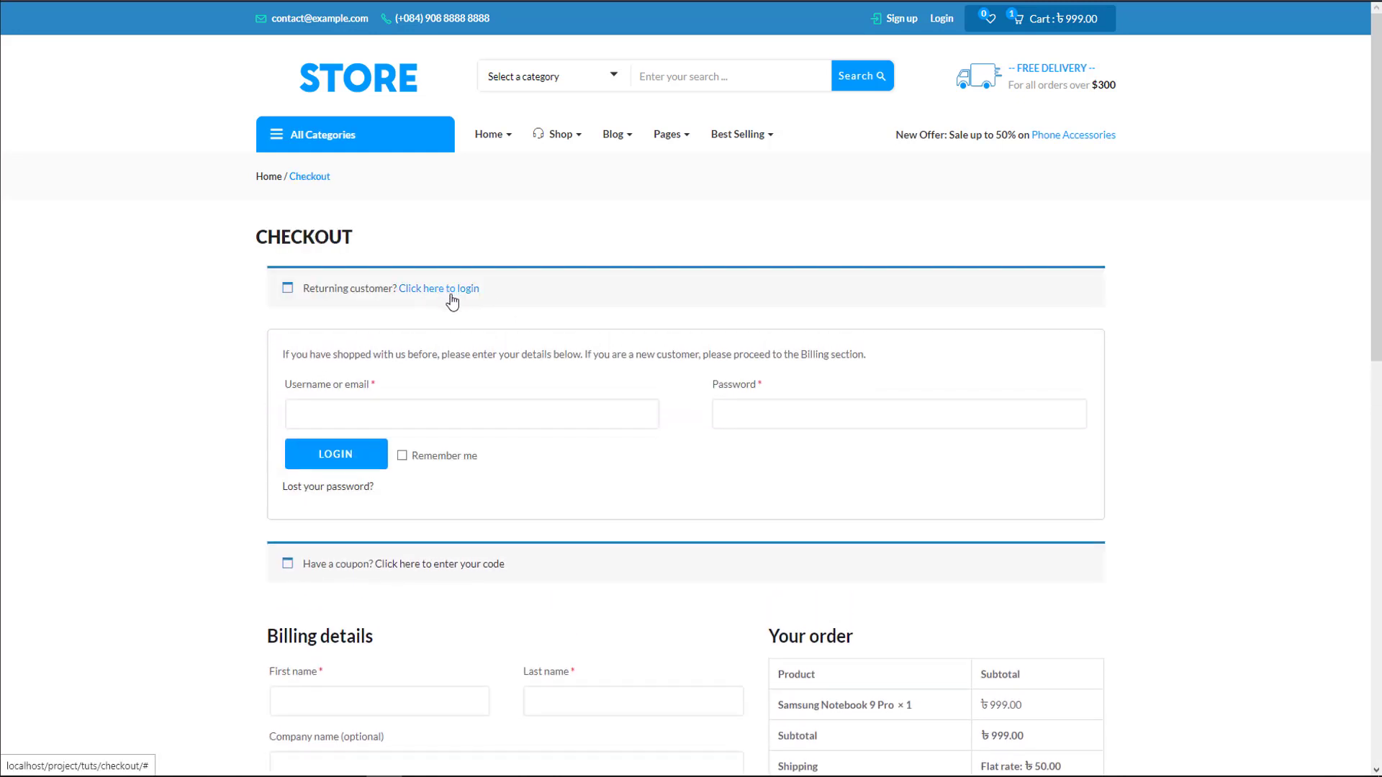
pyautogui.click(472, 408)
pyautogui.scroll(-4, 576, 353)
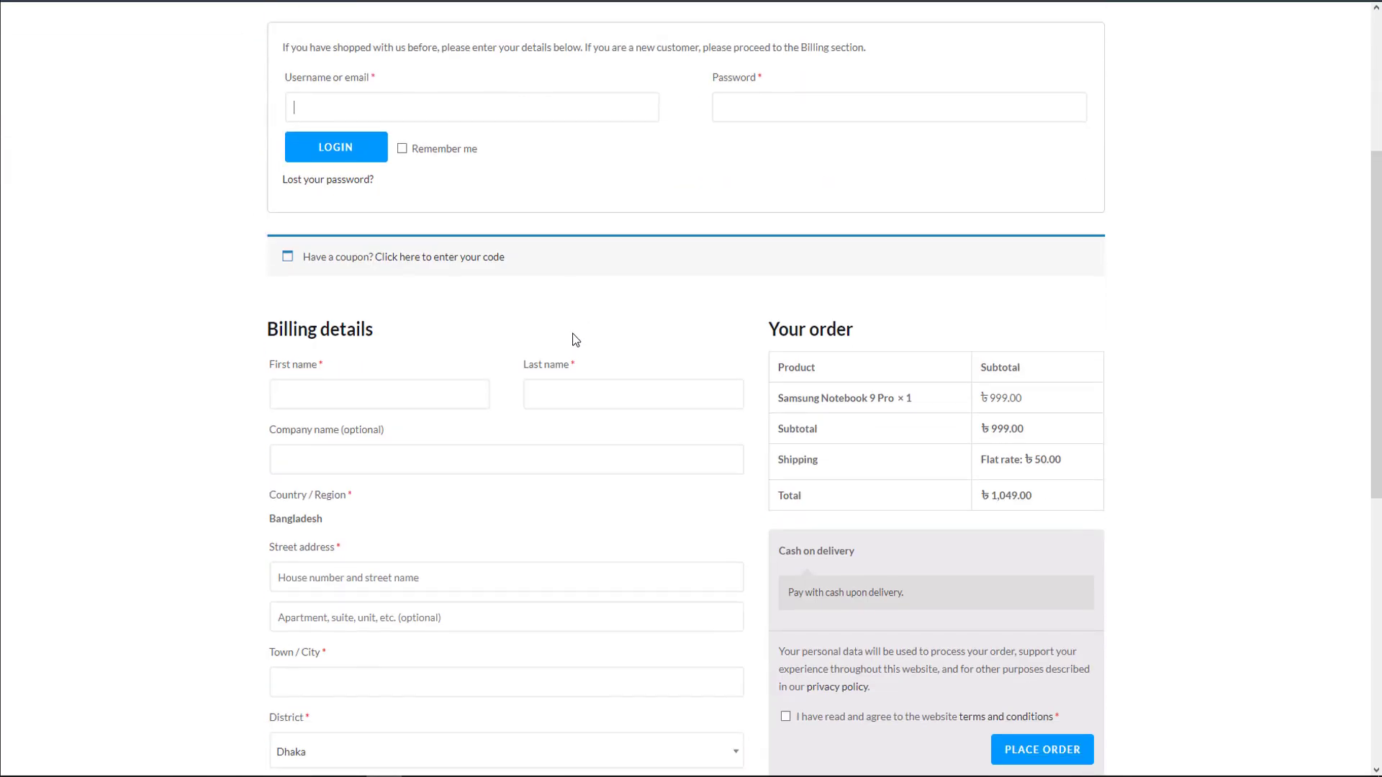
pyautogui.click(461, 260)
# Examine the checkout's billing fields, fixed country, account username and password fields, and order summary.
pyautogui.scroll(-1, 489, 331)
pyautogui.scroll(-3, 511, 305)
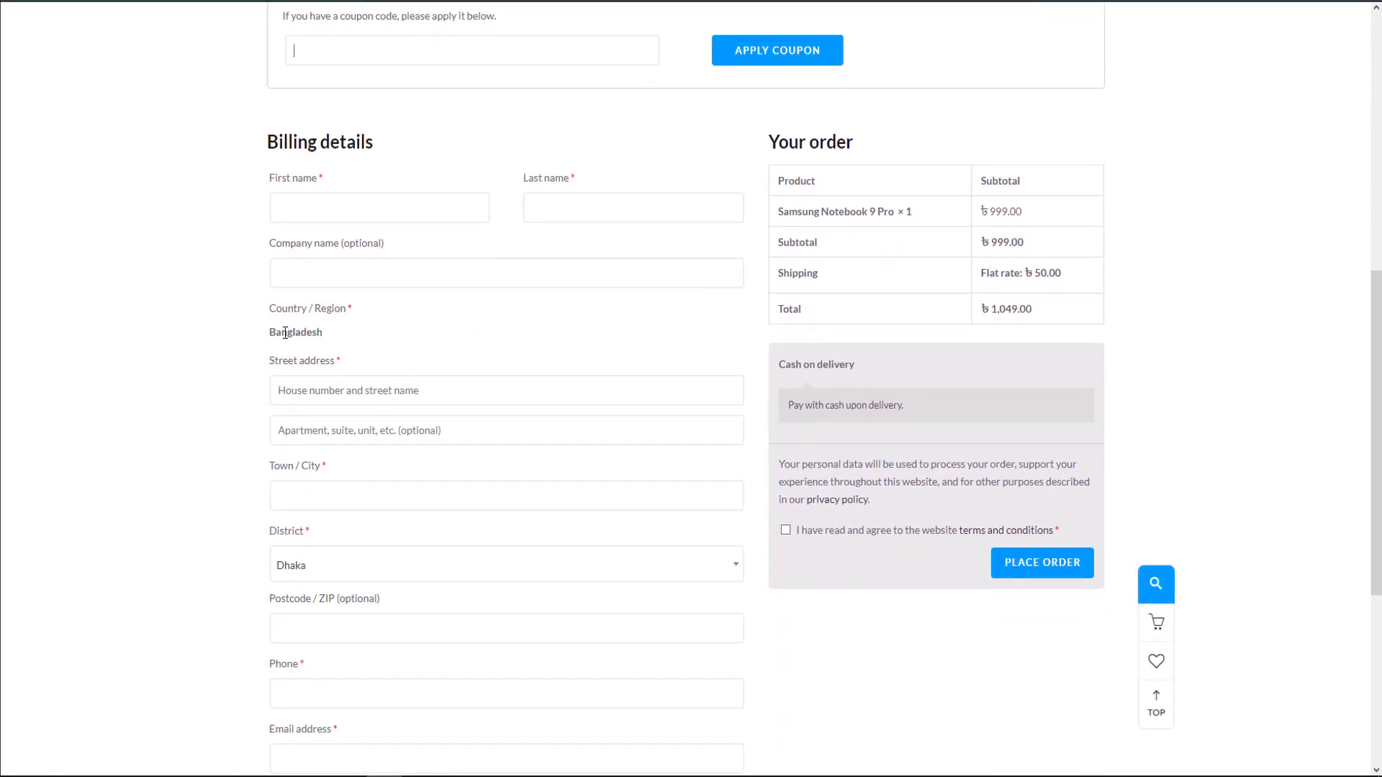
pyautogui.moveTo(269, 333); pyautogui.dragTo(378, 331)
pyautogui.click(471, 331)
pyautogui.scroll(-5, 366, 349)
pyautogui.click(314, 439)
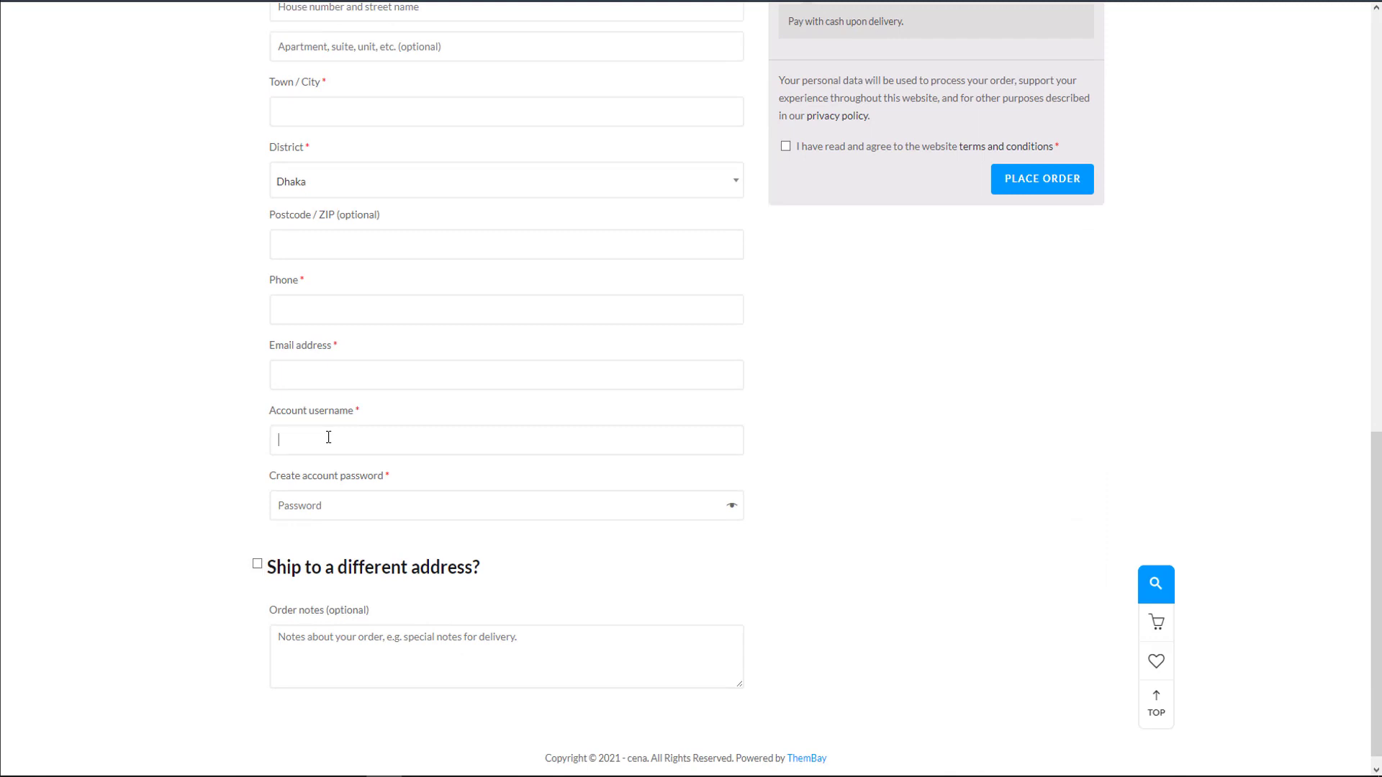
pyautogui.press('Tab')
pyautogui.scroll(2, 814, 360)
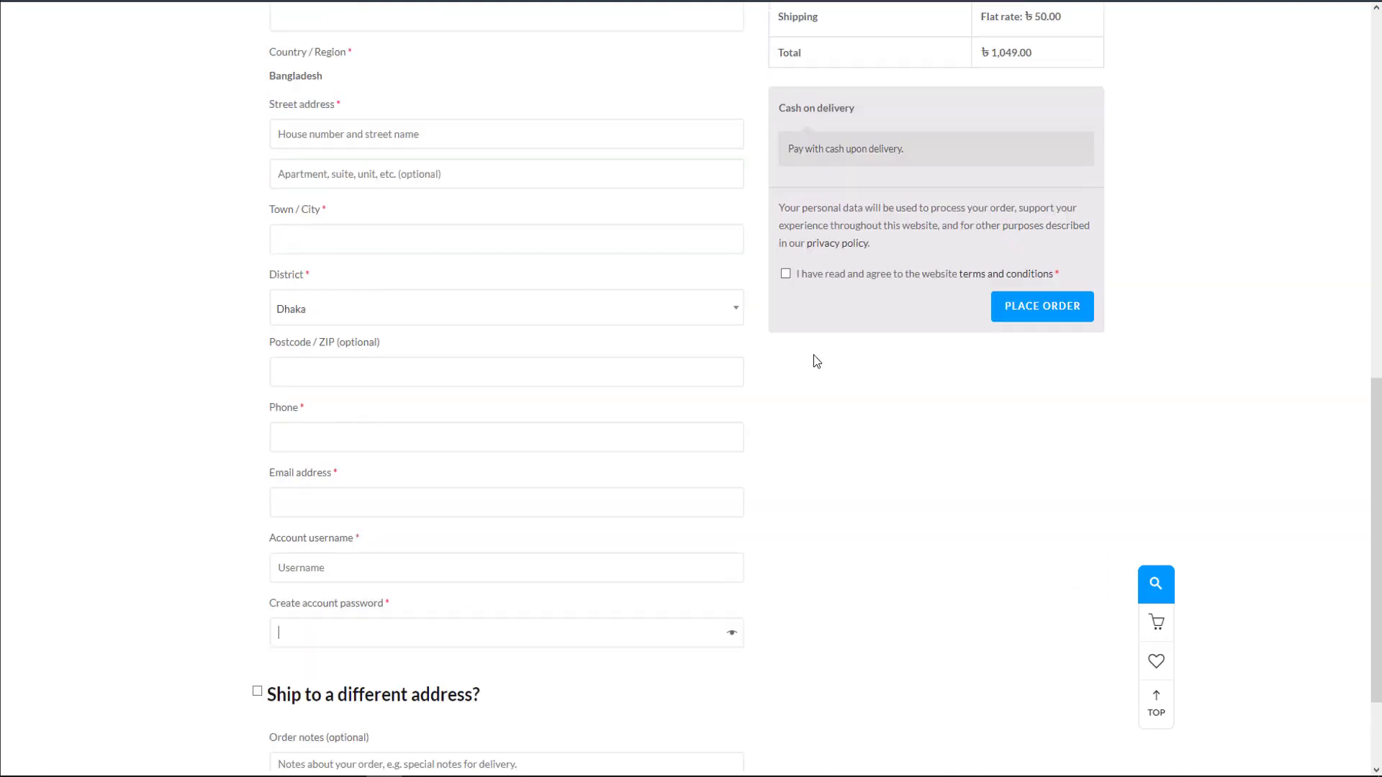
pyautogui.scroll(10, 813, 356)
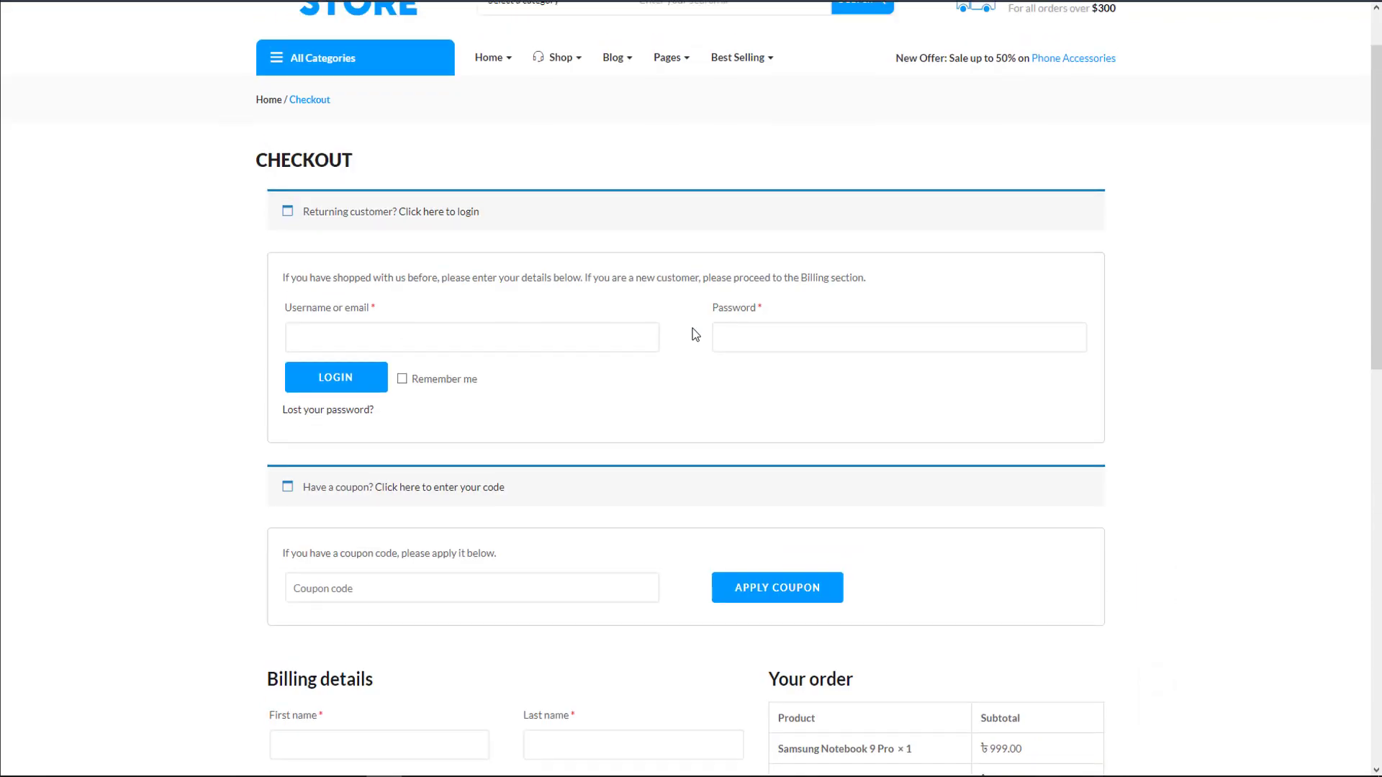
pyautogui.scroll(1, 695, 334)
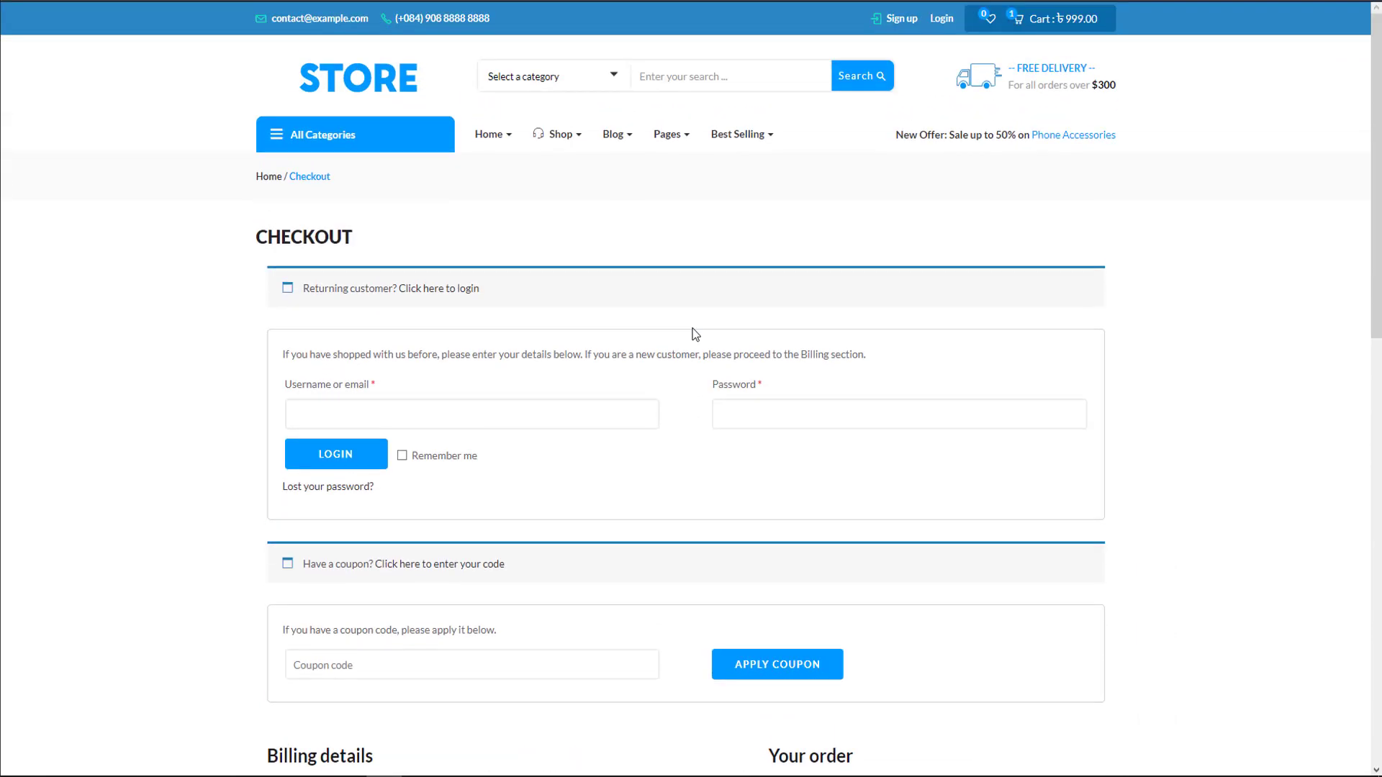